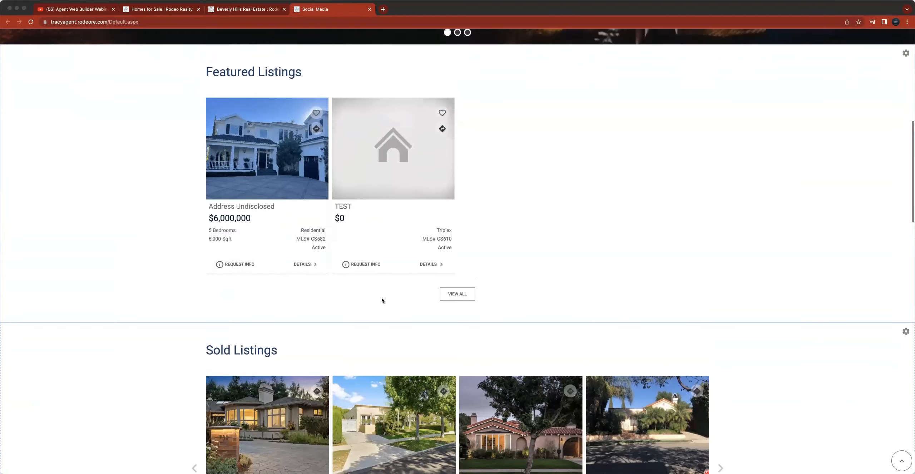
pyautogui.scroll(-1, 268, 299)
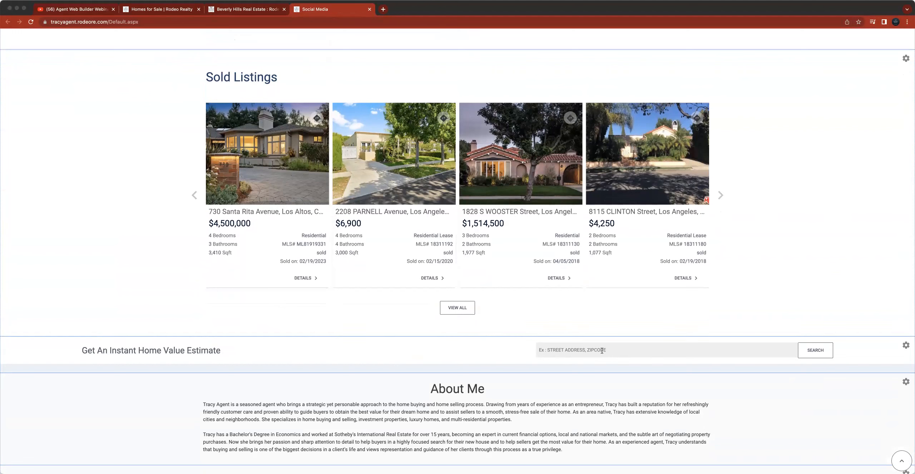
pyautogui.click(702, 365)
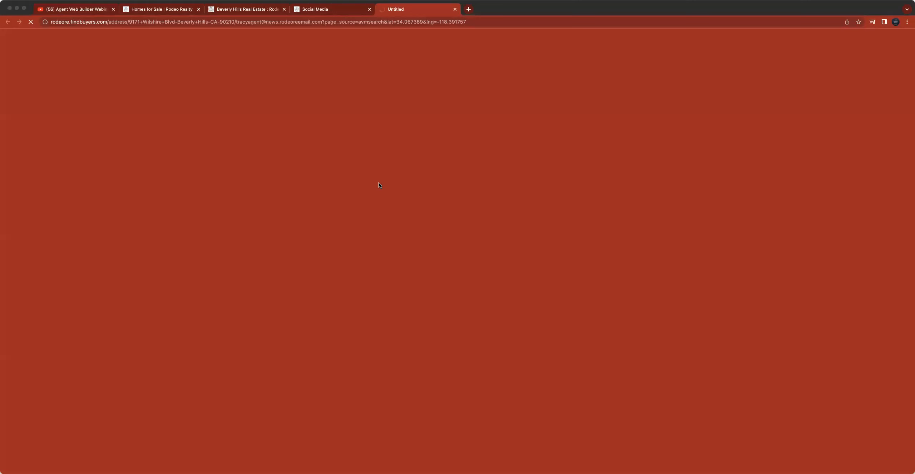
pyautogui.click(338, 13)
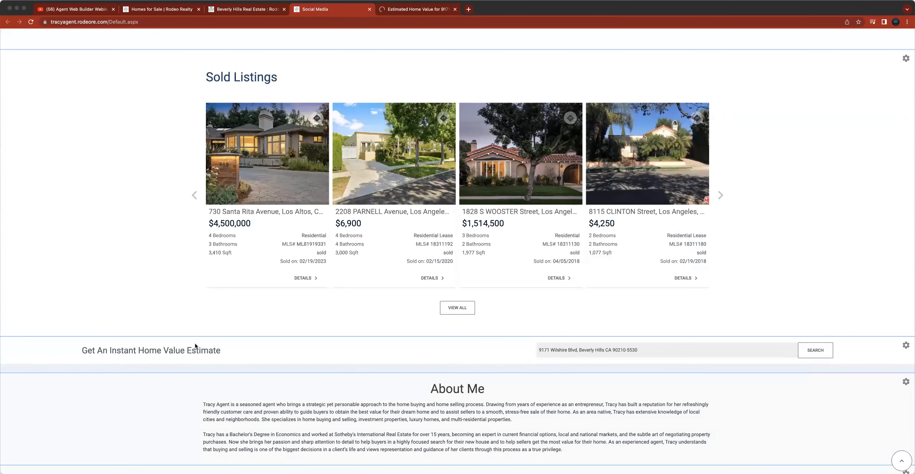
pyautogui.hotkey('ctrl', 'Tab')
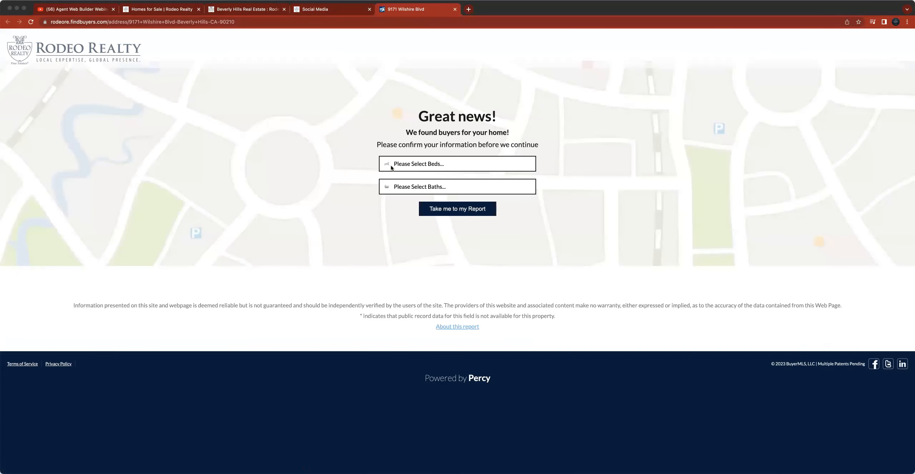
# - Confirm the property as 3 Beds and 2.5 Baths and open the report
pyautogui.click(436, 164)
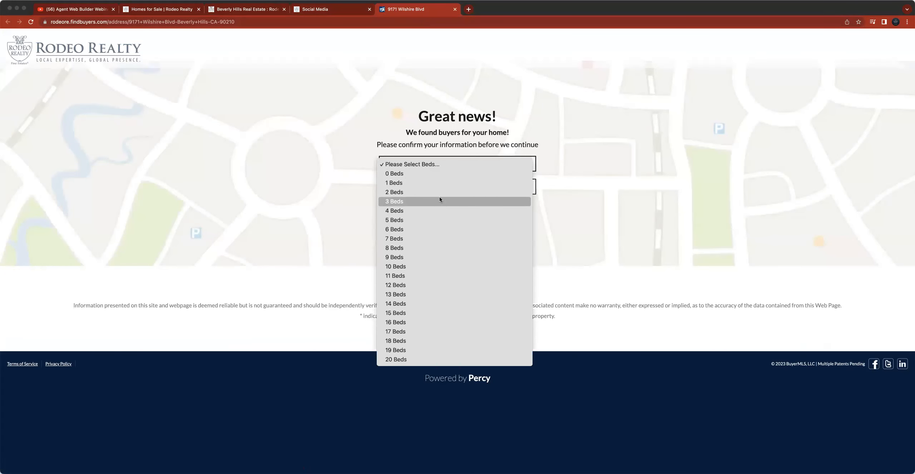
pyautogui.click(442, 202)
pyautogui.click(432, 185)
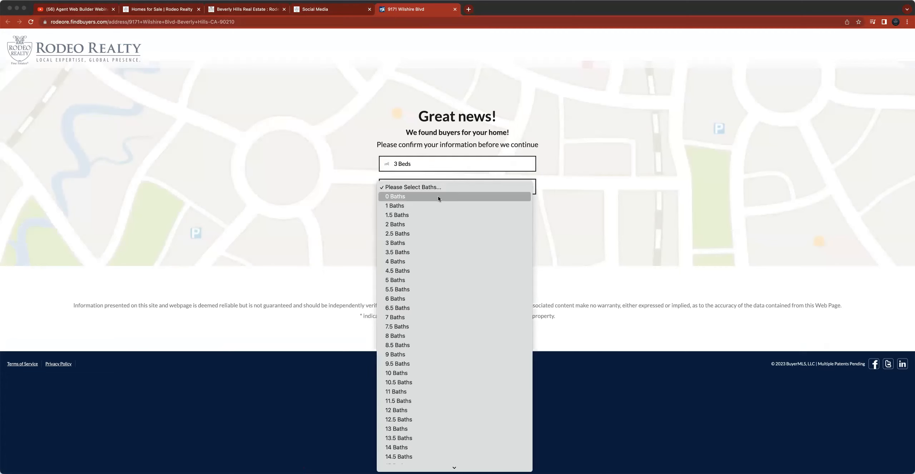
pyautogui.click(437, 230)
pyautogui.click(450, 209)
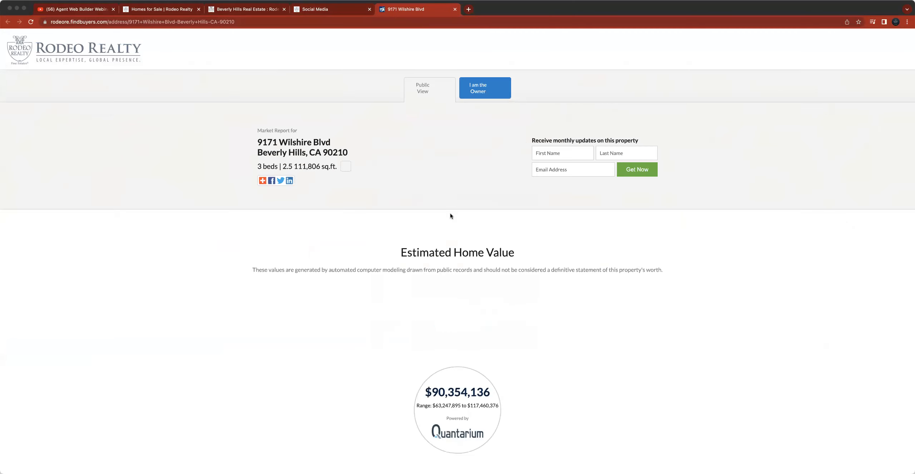
# - Scroll through the home value report's estimate, equity, buyer heatmap, supply trends and nearby sales sections
pyautogui.scroll(-4, 541, 269)
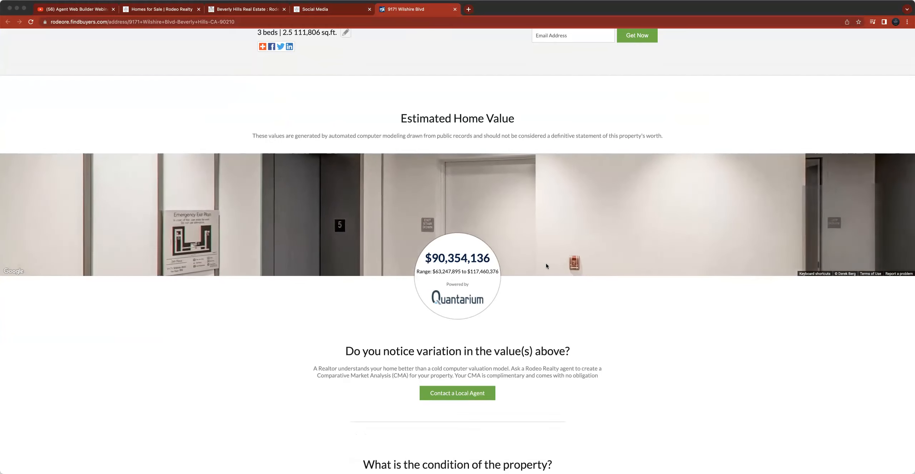
pyautogui.scroll(-6, 462, 293)
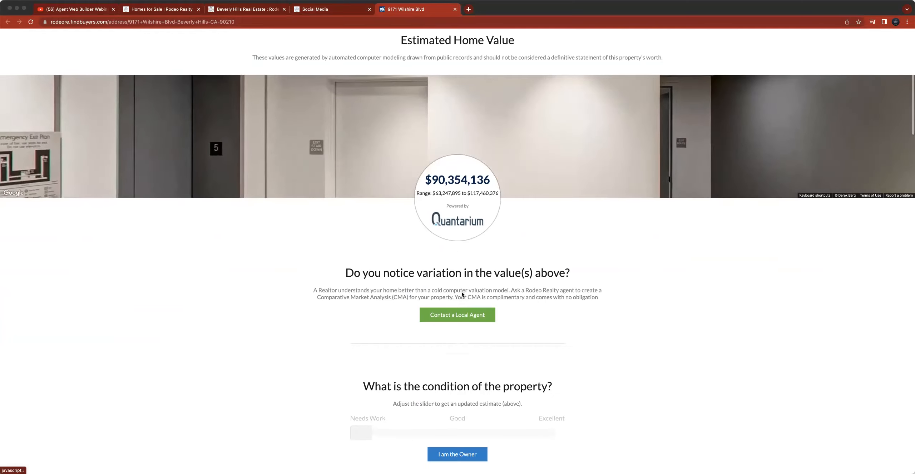
pyautogui.scroll(-15, 462, 293)
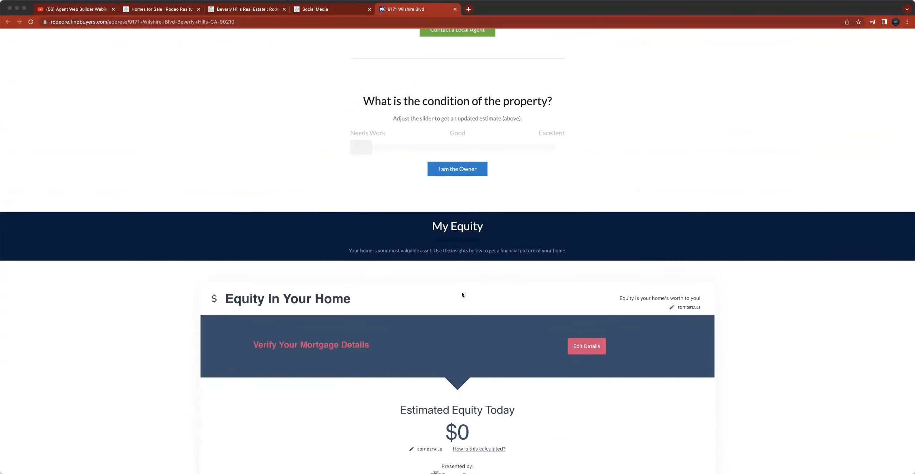
pyautogui.scroll(15, 462, 291)
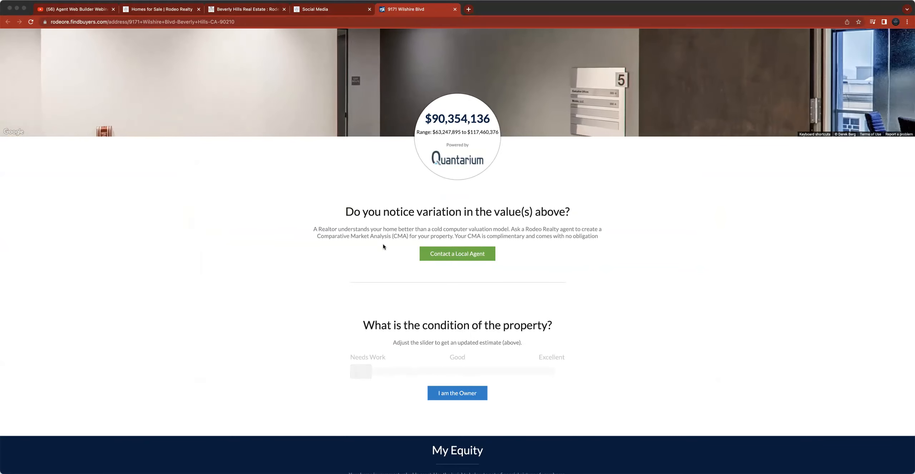
pyautogui.scroll(8, 447, 250)
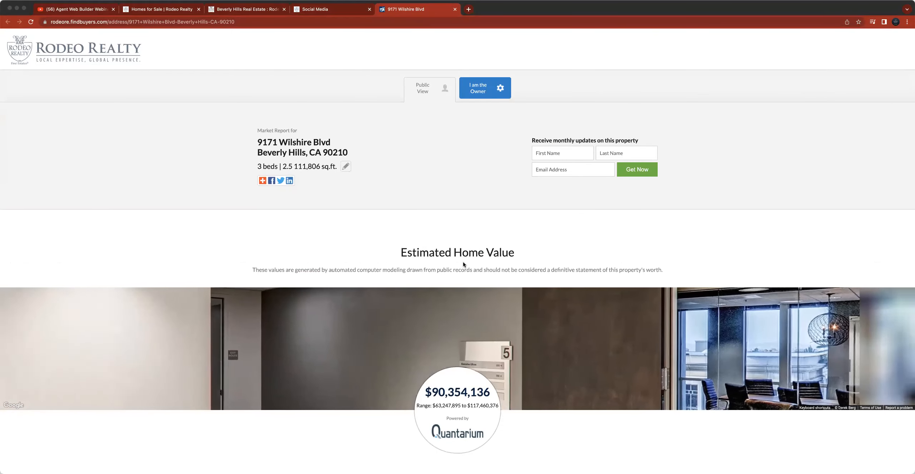
pyautogui.scroll(-4, 498, 280)
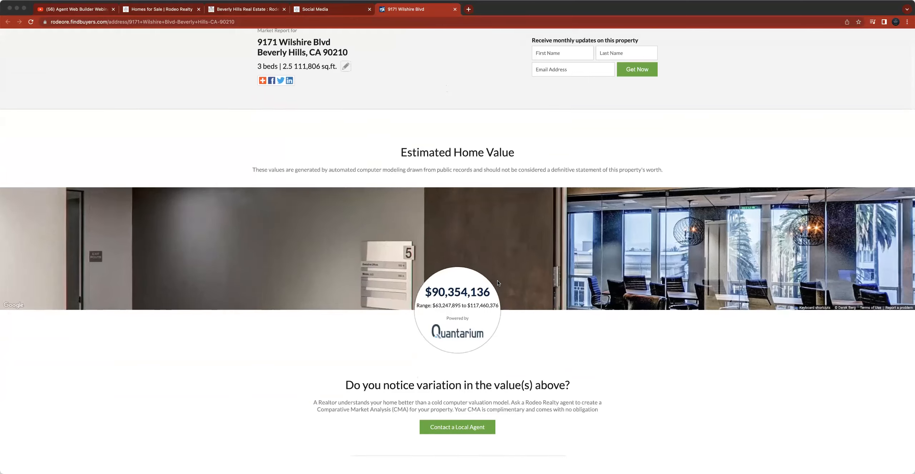
pyautogui.scroll(-2, 498, 283)
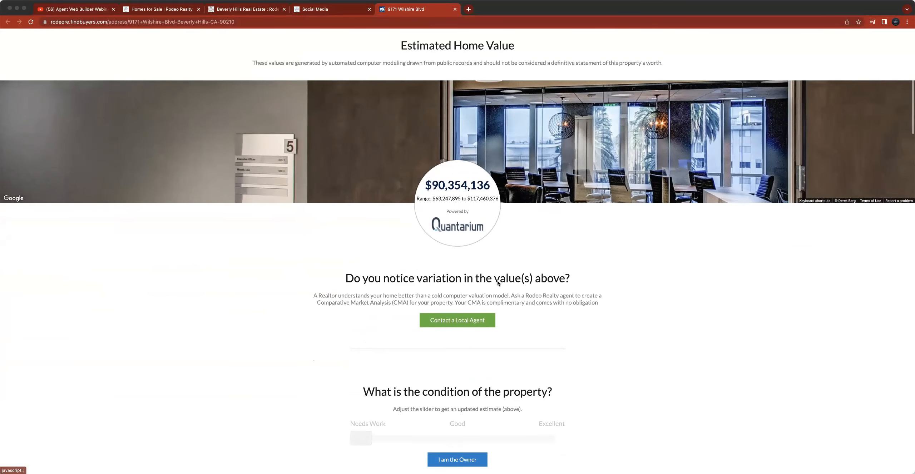
pyautogui.scroll(-4, 498, 283)
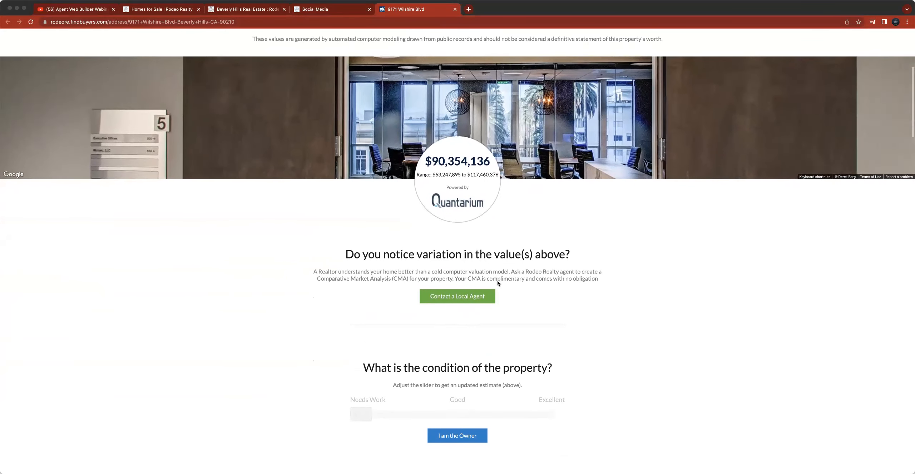
pyautogui.scroll(-6, 498, 283)
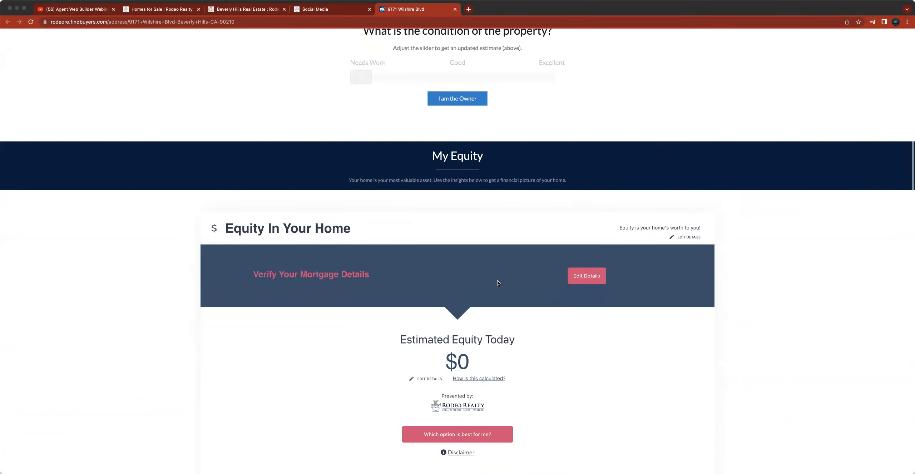
pyautogui.scroll(-5, 498, 284)
pyautogui.scroll(-16, 498, 283)
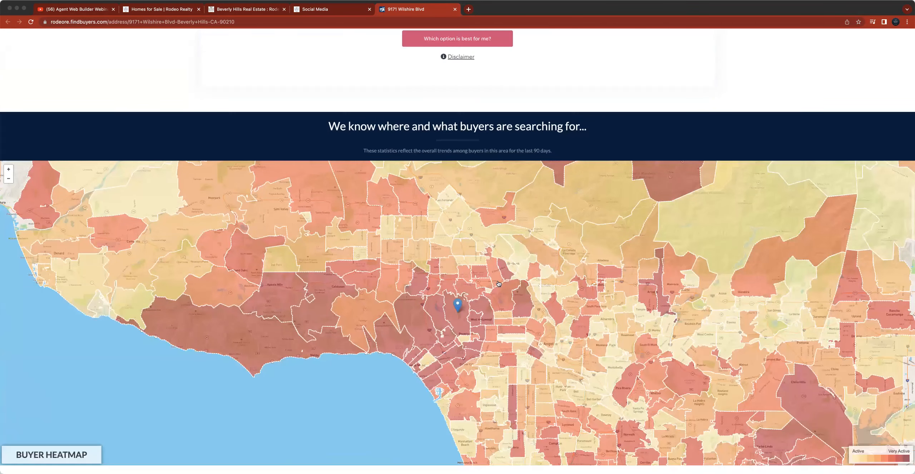
pyautogui.scroll(-14, 497, 283)
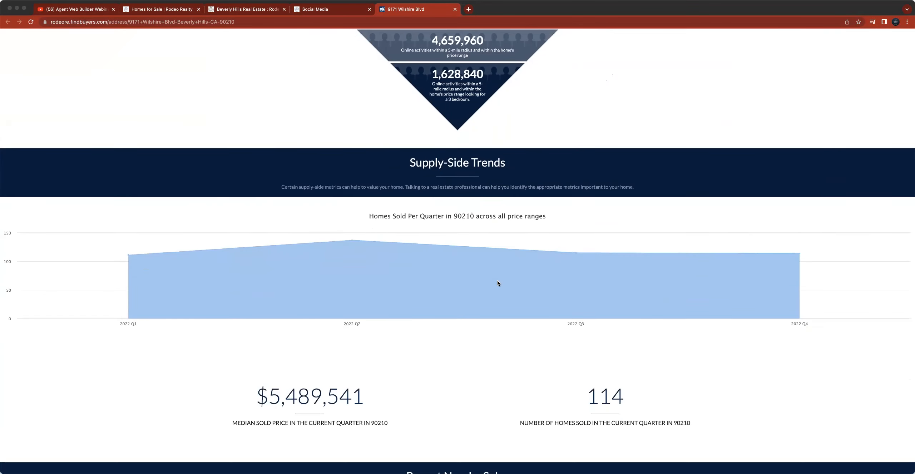
pyautogui.scroll(-4, 497, 283)
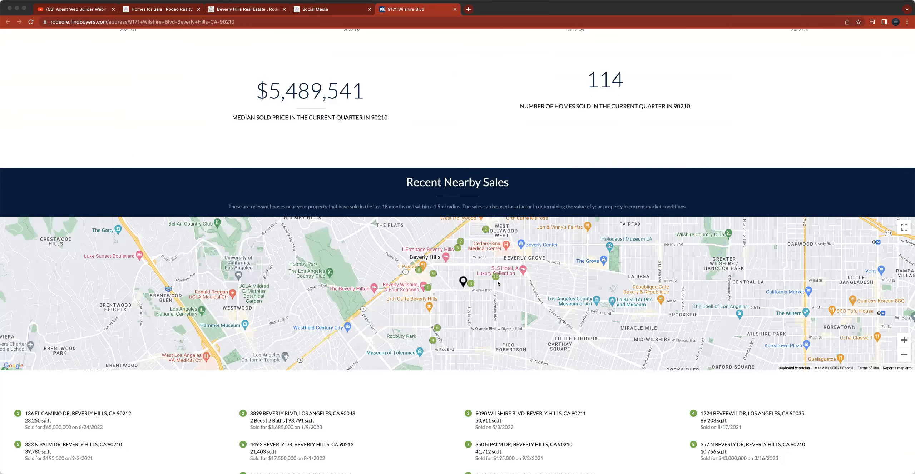
pyautogui.scroll(-4, 497, 283)
pyautogui.scroll(-2, 424, 140)
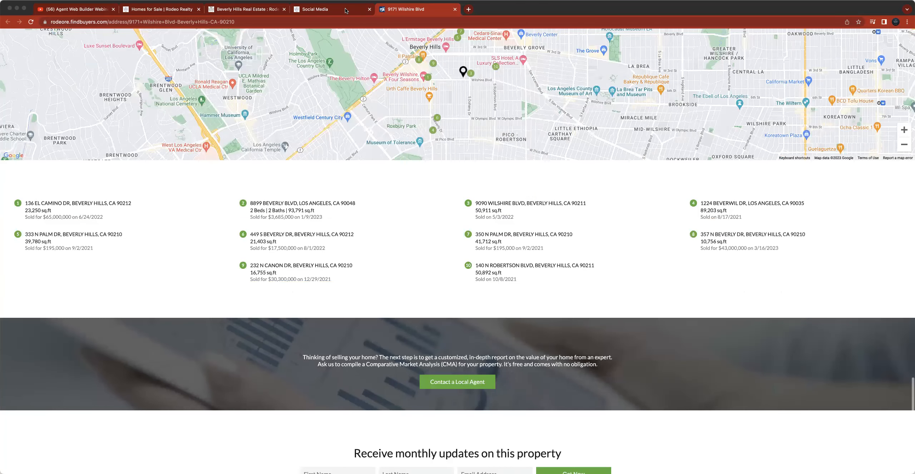
# - Back on the agent website, open Manage Widgets, toggle About Me off and on again, and save
pyautogui.click(346, 11)
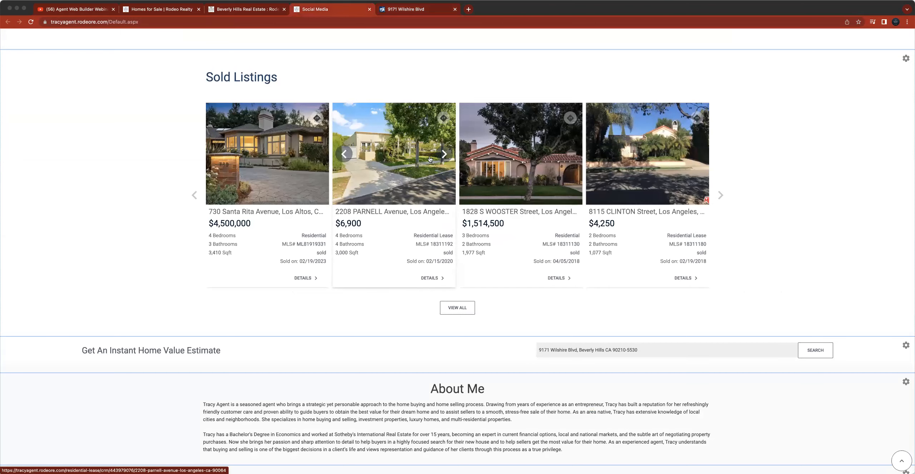
pyautogui.scroll(2, 285, 344)
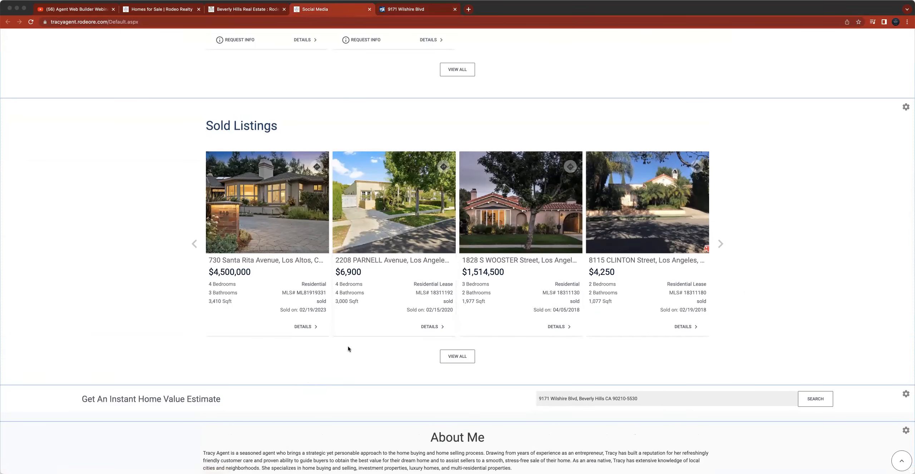
pyautogui.scroll(10, 280, 310)
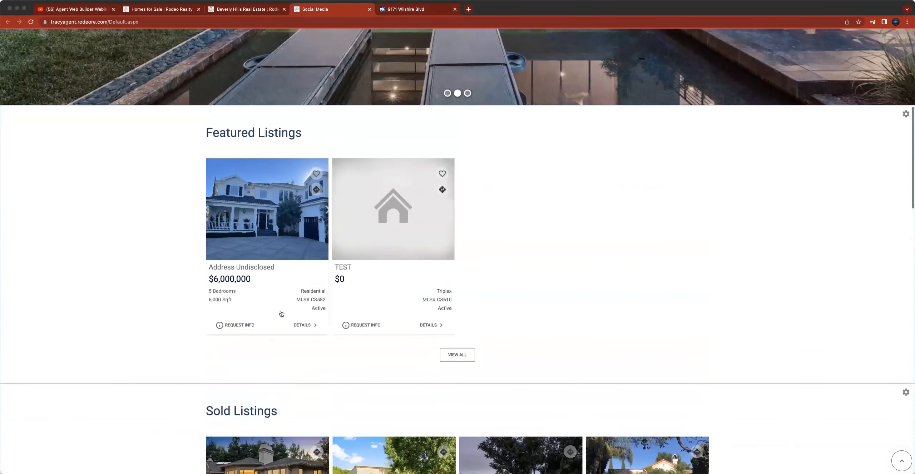
pyautogui.scroll(10, 281, 313)
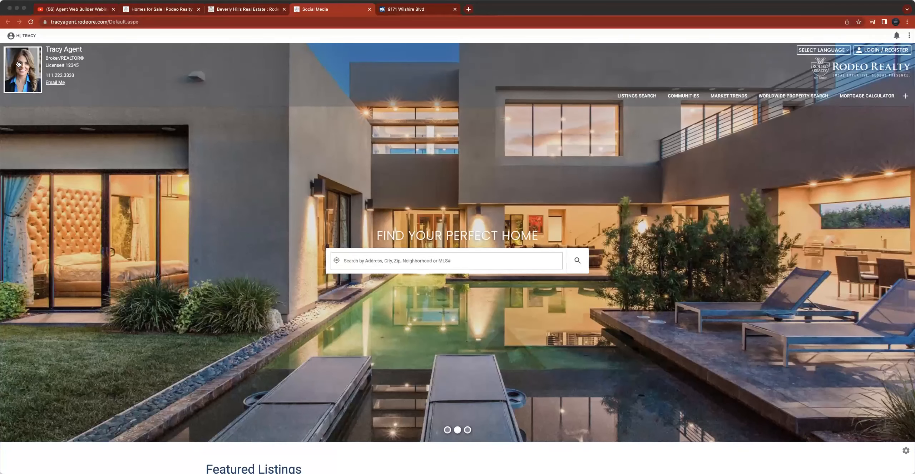
pyautogui.click(11, 36)
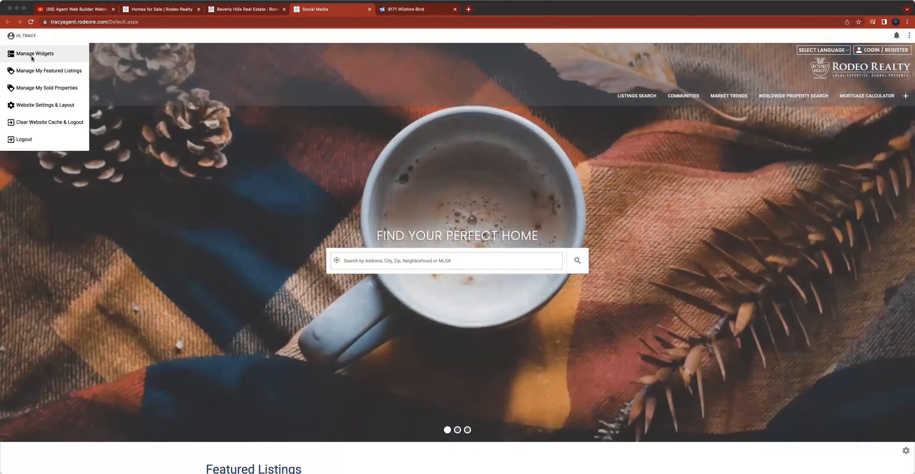
pyautogui.click(31, 54)
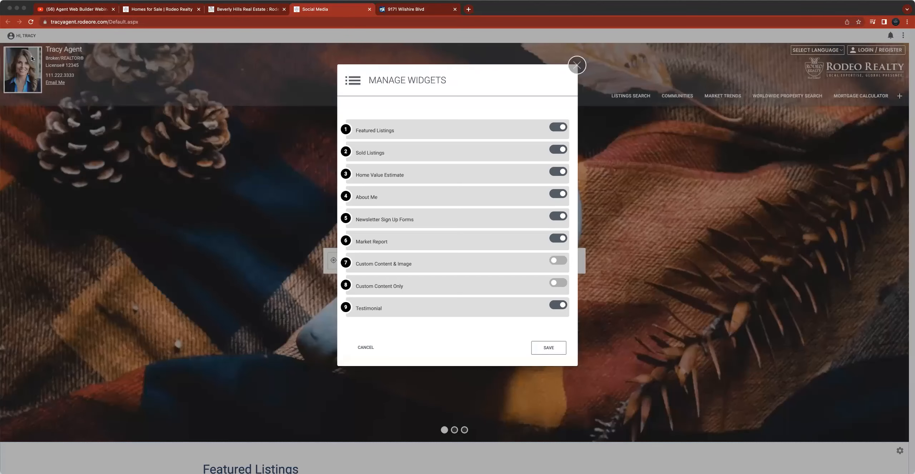
pyautogui.click(558, 195)
pyautogui.click(559, 195)
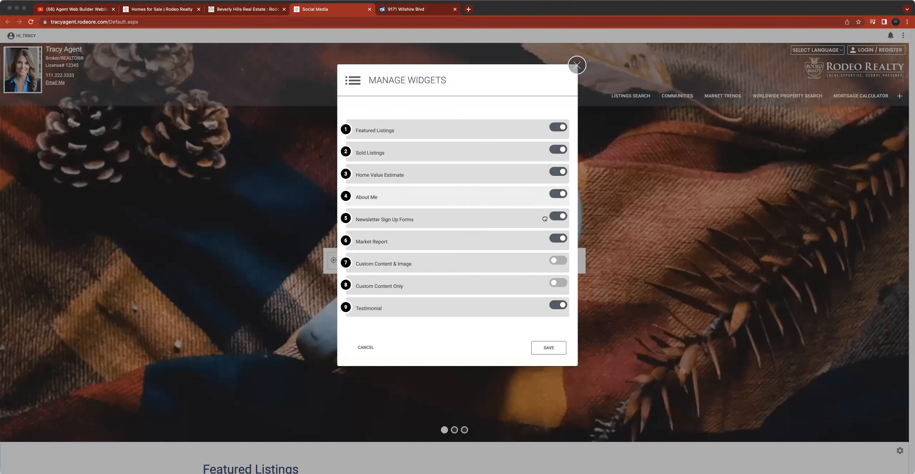
pyautogui.click(551, 349)
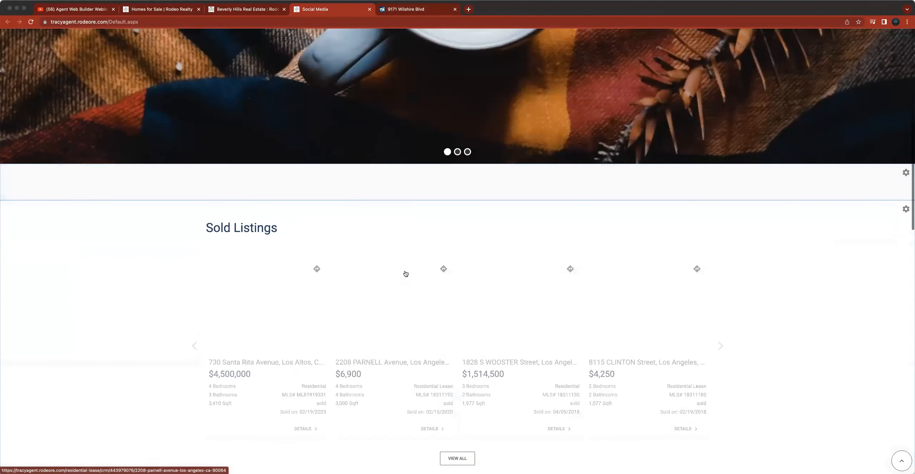
# - Select the About Me text and open the About Me widget's heading settings, closing them without changes
pyautogui.scroll(-15, 408, 274)
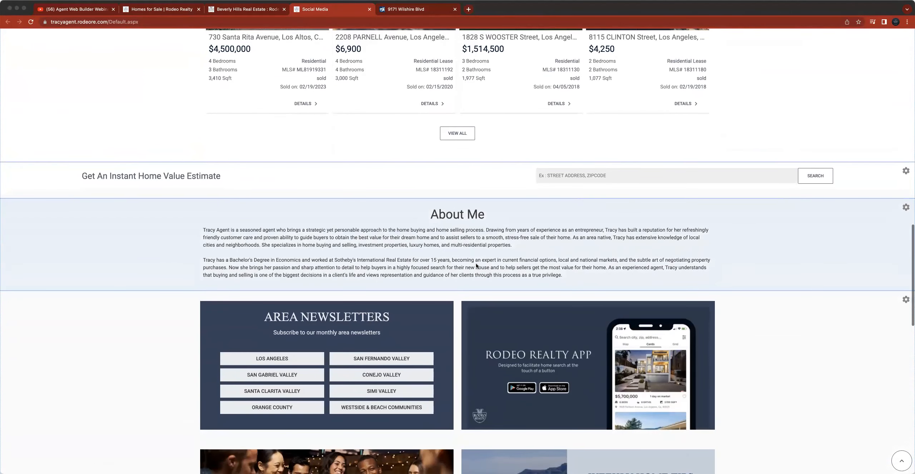
pyautogui.tripleClick(439, 218)
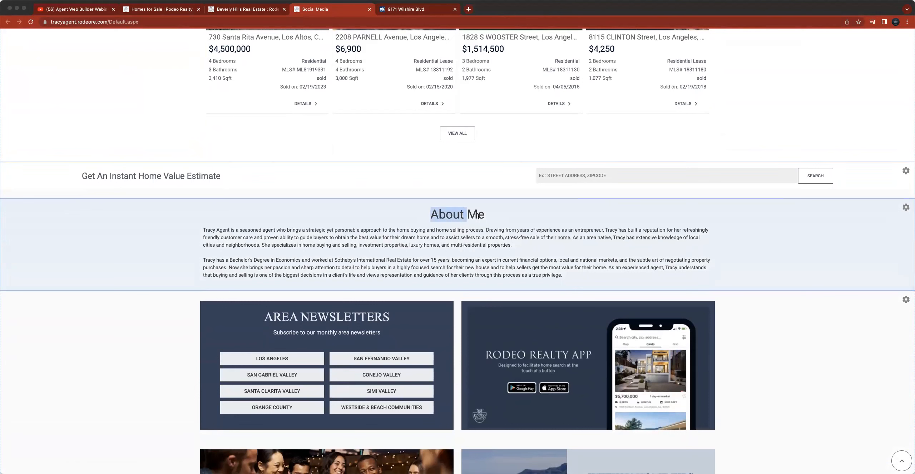
pyautogui.moveTo(203, 228); pyautogui.dragTo(588, 275)
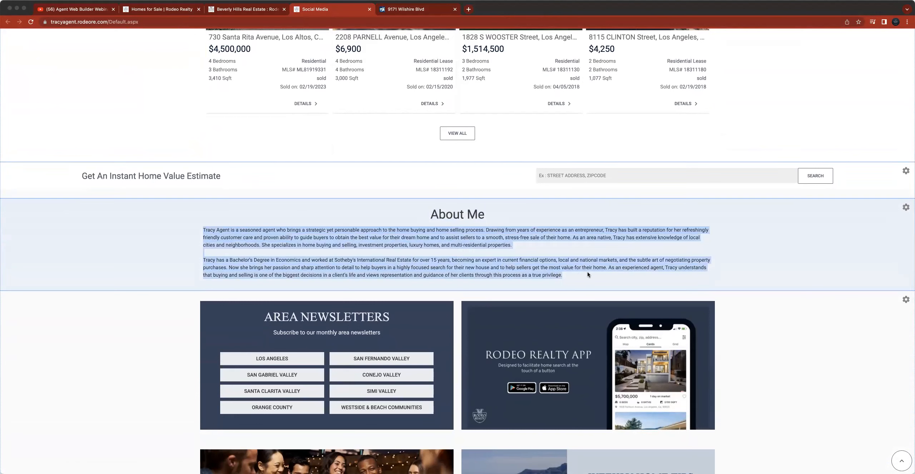
pyautogui.click(905, 207)
pyautogui.click(886, 224)
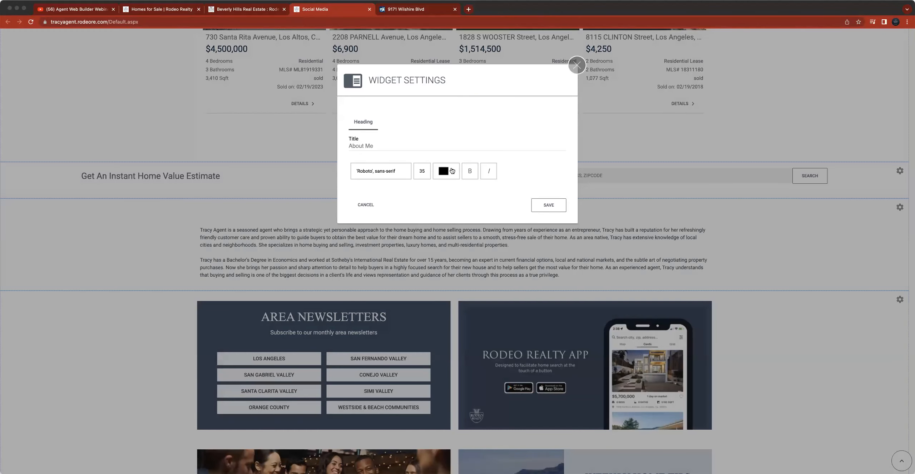
pyautogui.click(577, 67)
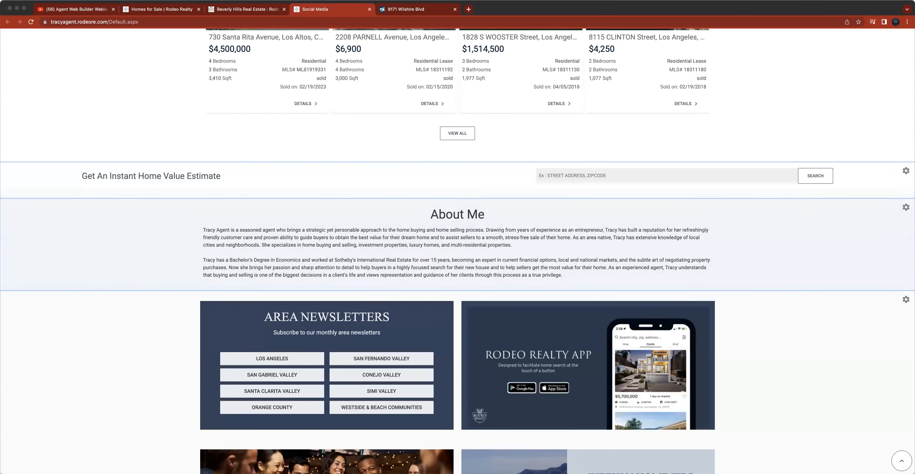
# - Open the agent's profile in the Rodeo Realty portal and scroll to the Bio field
pyautogui.click(243, 8)
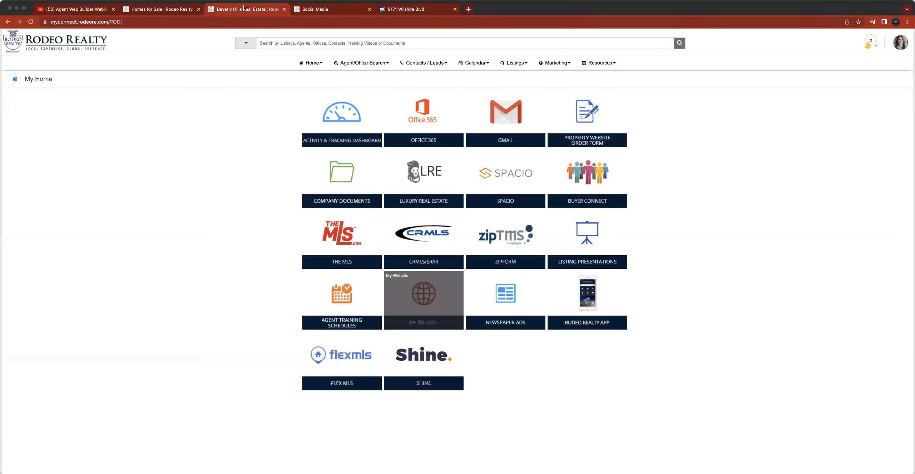
pyautogui.click(900, 43)
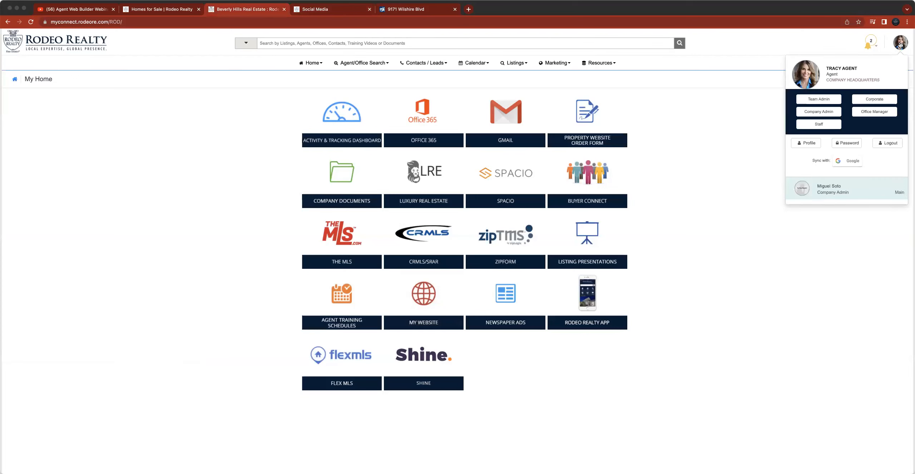
pyautogui.click(807, 144)
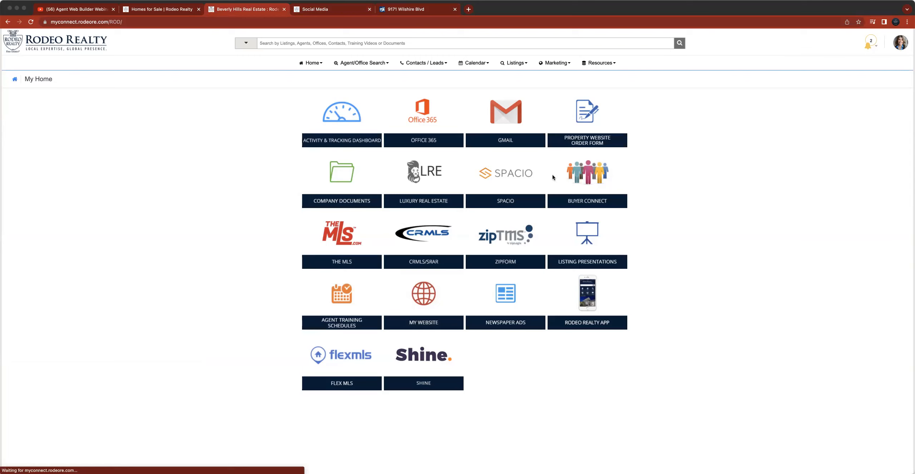
pyautogui.scroll(-10, 423, 193)
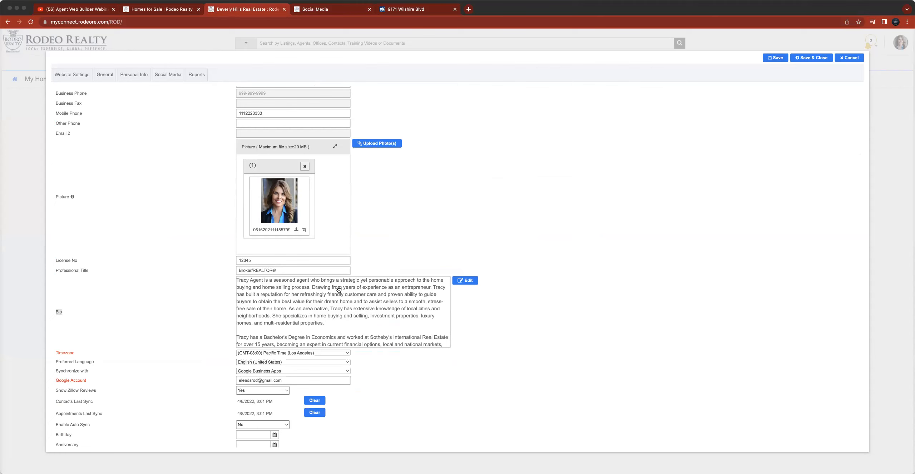
pyautogui.click(399, 10)
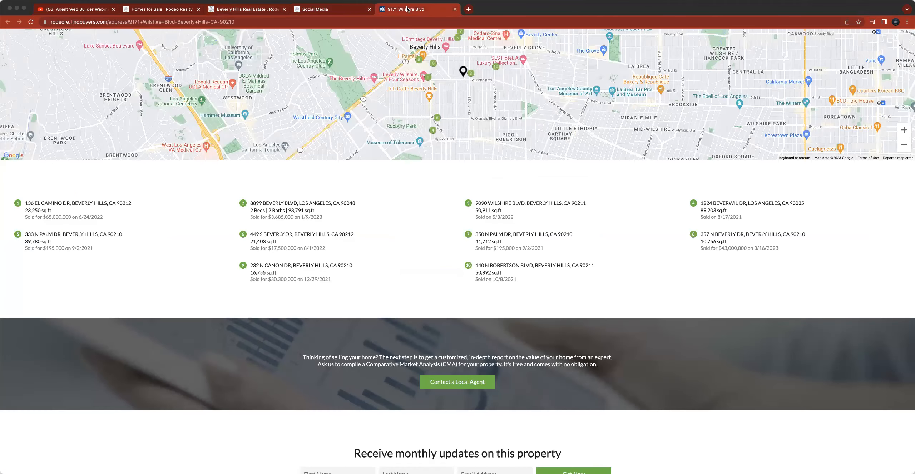
pyautogui.click(353, 10)
pyautogui.click(454, 9)
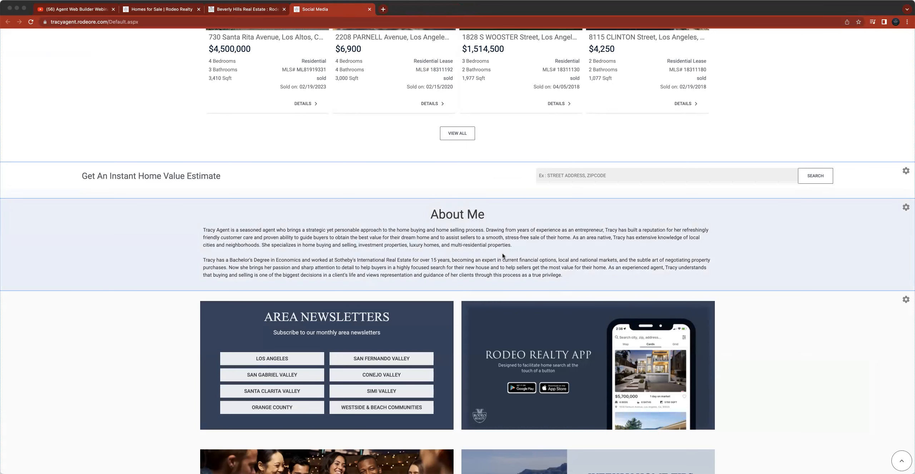
# - Scroll down the agent website through the widgets to the testimonials and footer
pyautogui.scroll(-5, 502, 253)
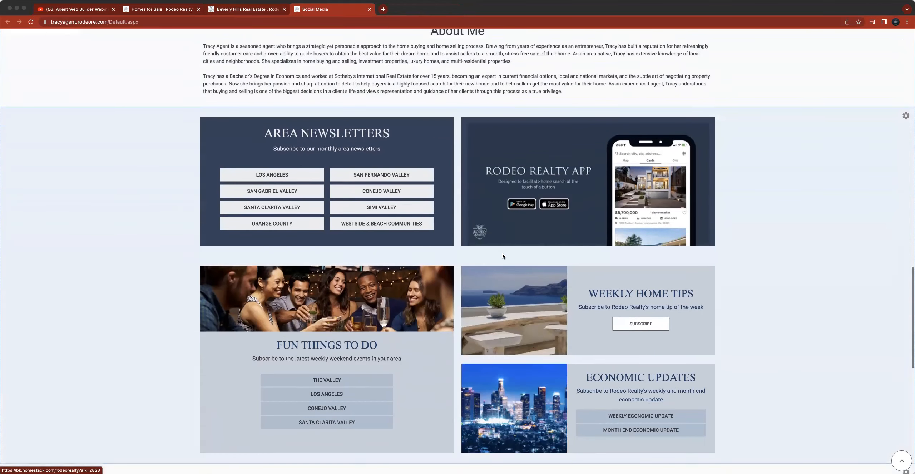
pyautogui.scroll(-8, 502, 256)
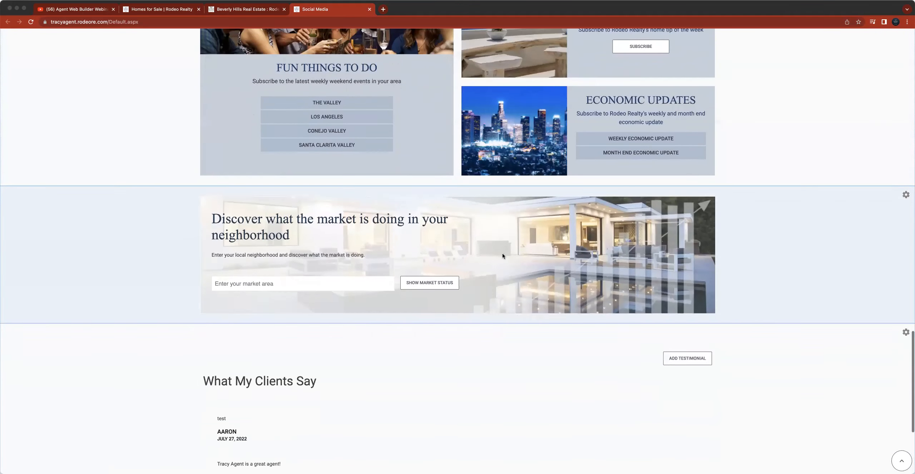
pyautogui.scroll(-5, 502, 253)
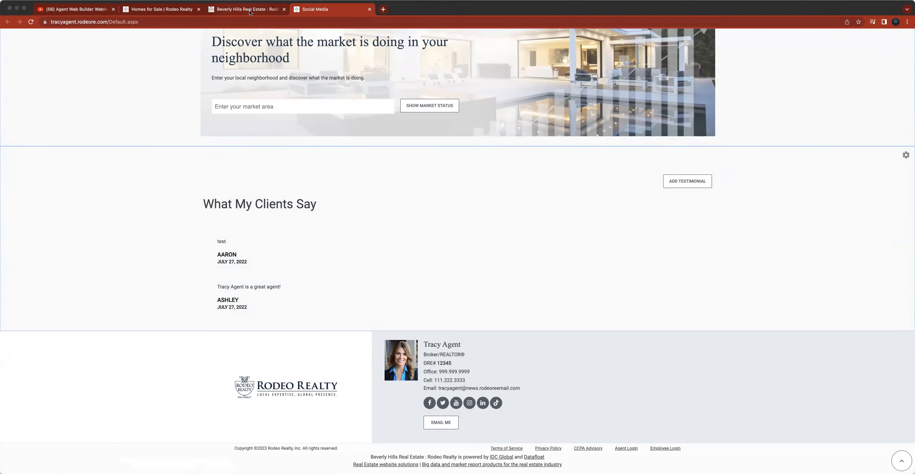
# - Return to the profile form, scroll through the Bio, and cancel it, discarding unsaved changes
pyautogui.click(253, 11)
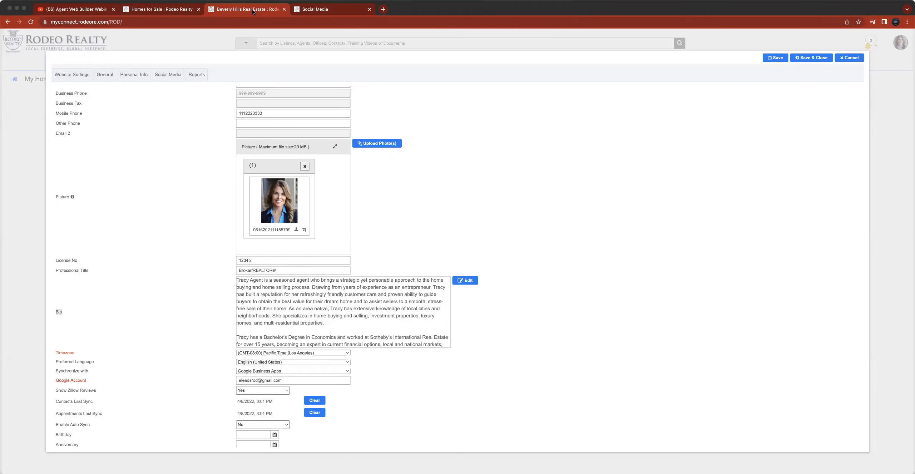
pyautogui.scroll(-2, 416, 315)
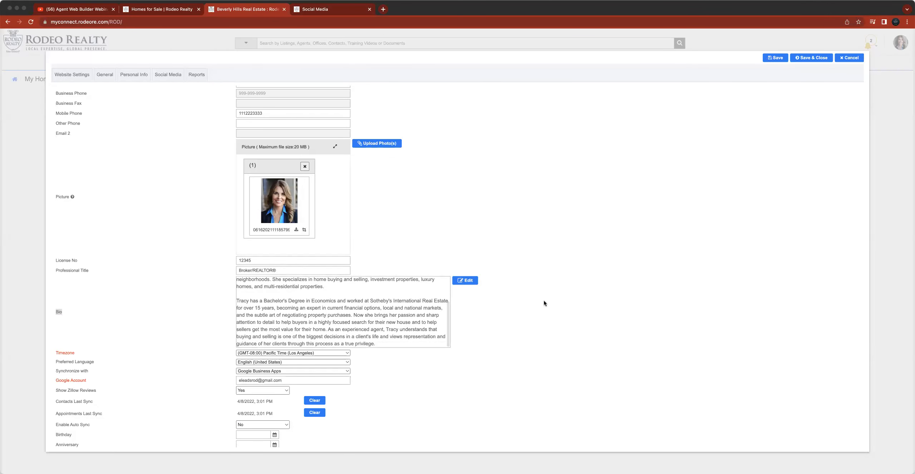
pyautogui.click(853, 58)
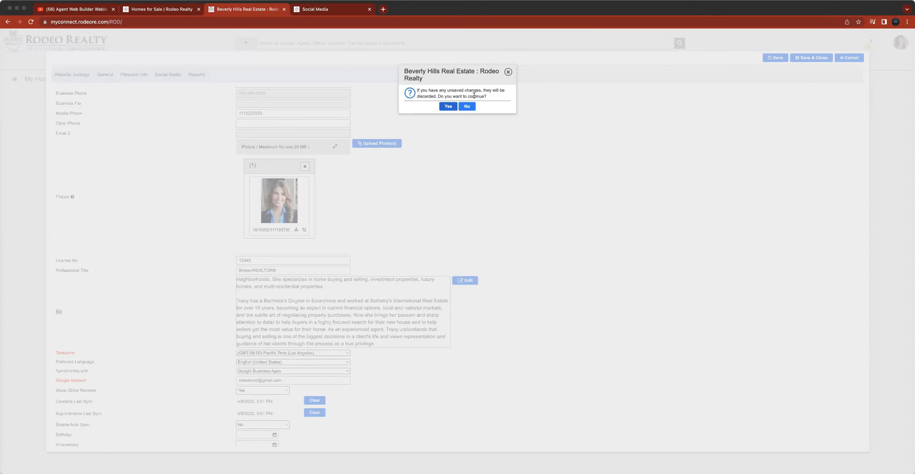
pyautogui.click(446, 106)
# - Reopen the profile, go to its Social Media section and select the Facebook URL
pyautogui.click(900, 43)
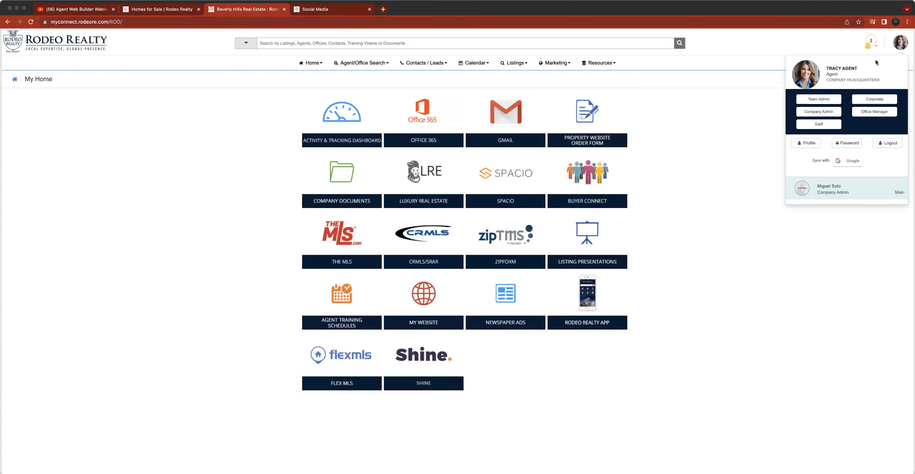
pyautogui.click(808, 142)
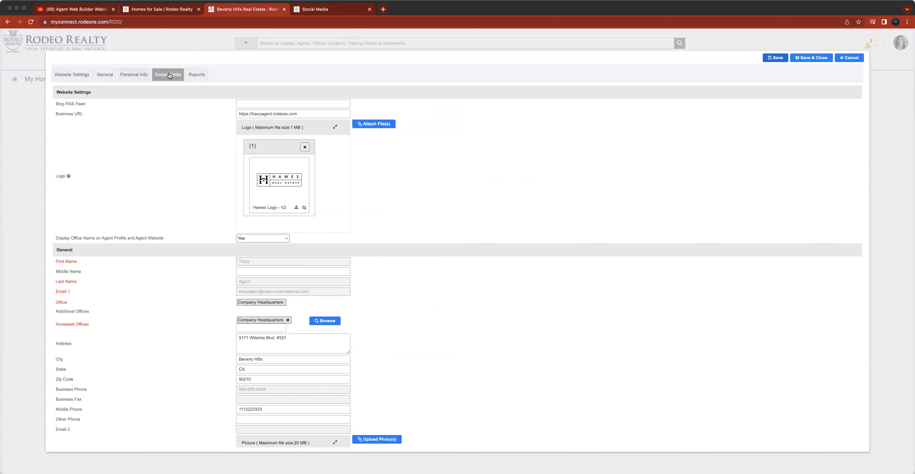
pyautogui.click(170, 74)
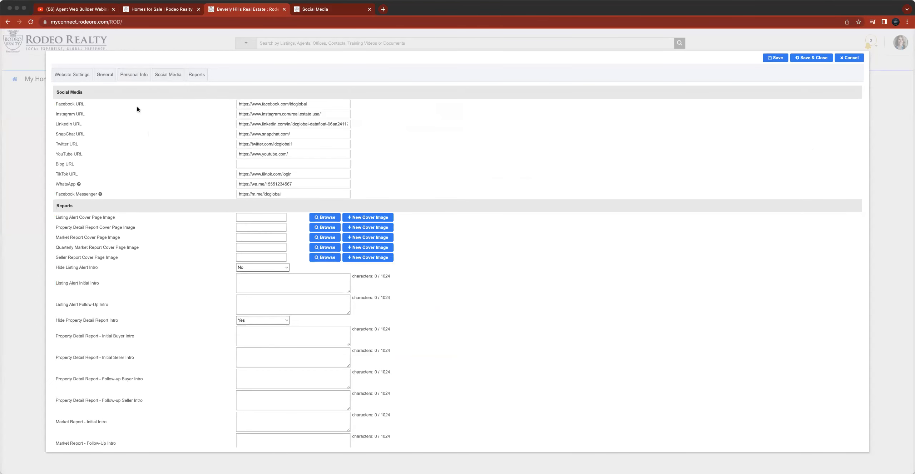
pyautogui.click(247, 103)
pyautogui.moveTo(238, 104); pyautogui.dragTo(308, 106)
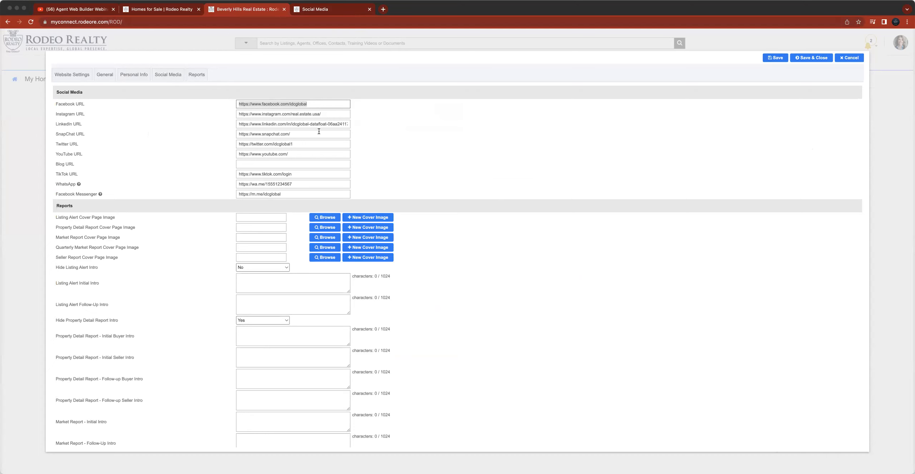
# - Compare with the agent website, then save and close the profile settings
pyautogui.click(333, 11)
pyautogui.click(289, 21)
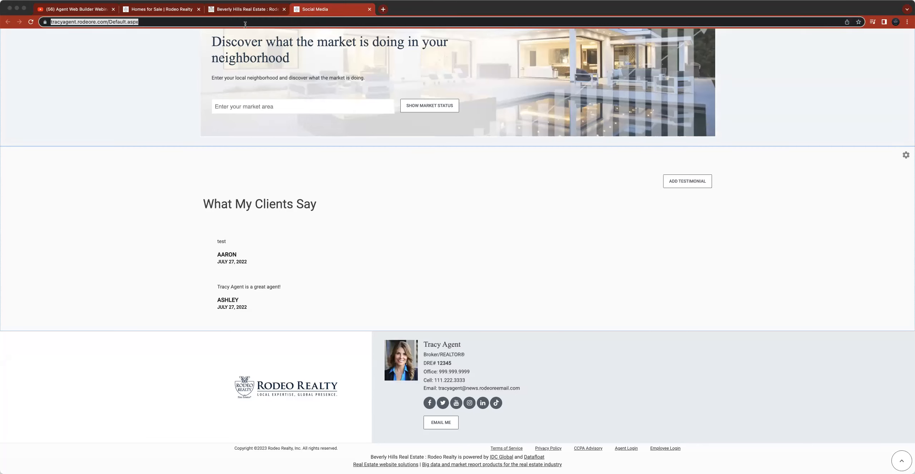
pyautogui.click(247, 11)
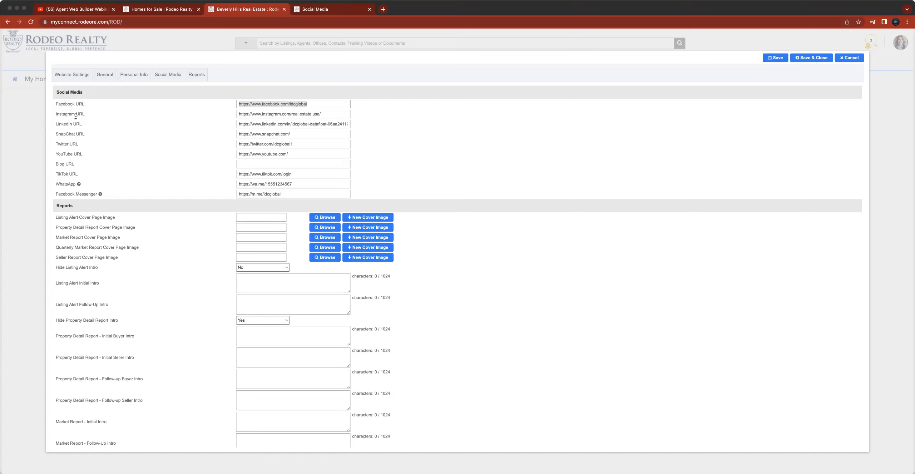
pyautogui.click(821, 60)
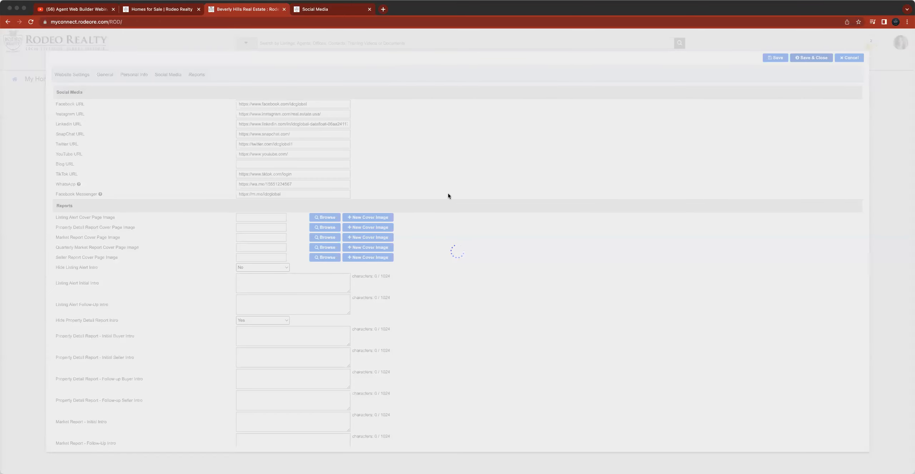
pyautogui.click(456, 105)
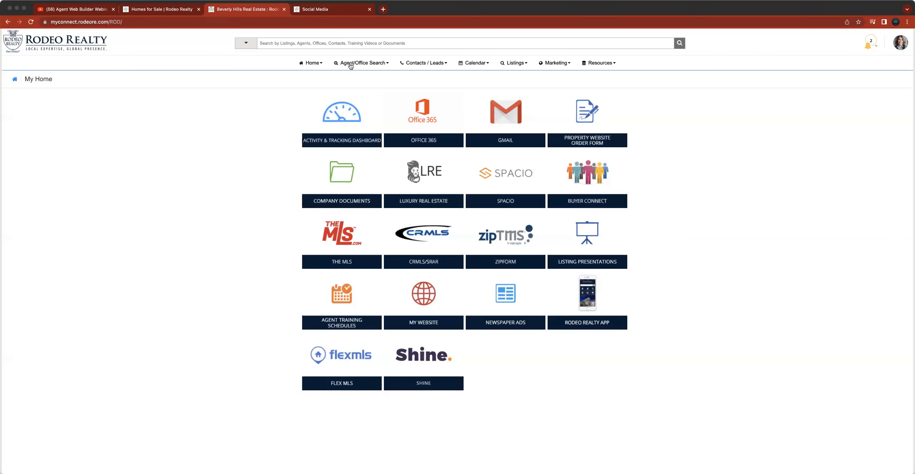
# - Scroll through the agent website from the sold listings down to the footer and back to the top
pyautogui.click(337, 8)
pyautogui.scroll(20, 343, 189)
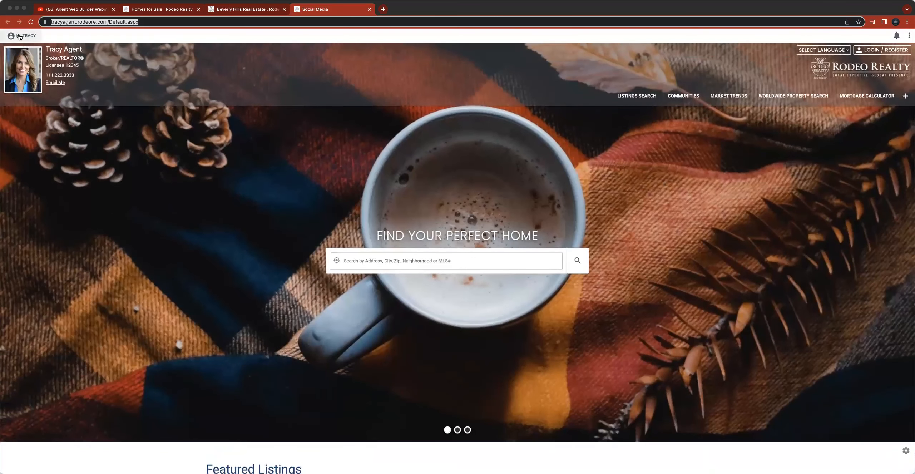
pyautogui.click(19, 36)
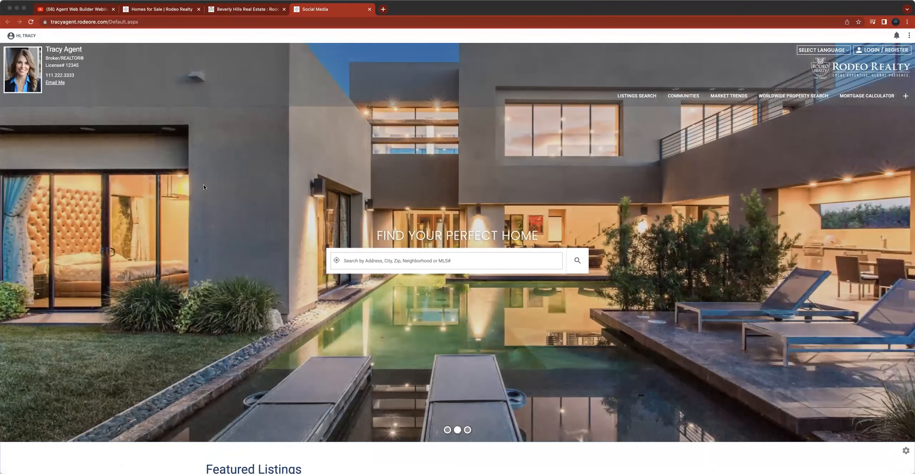
pyautogui.scroll(-12, 204, 187)
pyautogui.scroll(-20, 204, 187)
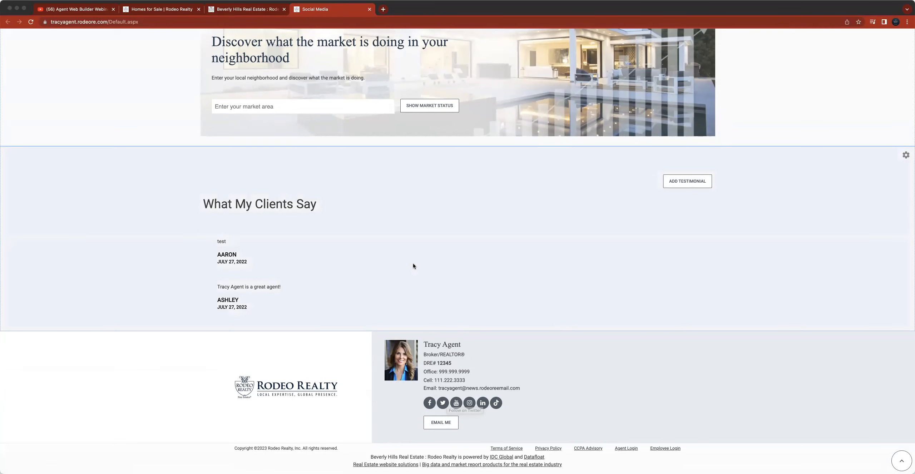
pyautogui.scroll(10, 413, 266)
pyautogui.scroll(2, 413, 263)
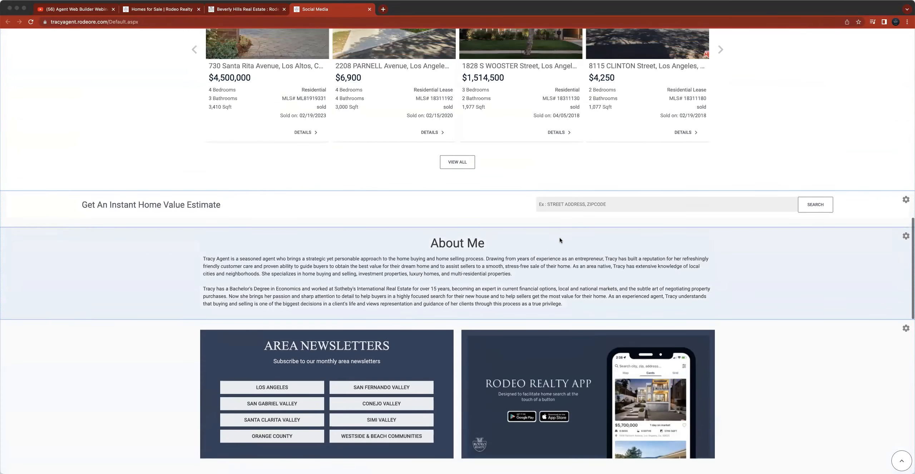
pyautogui.scroll(15, 274, 216)
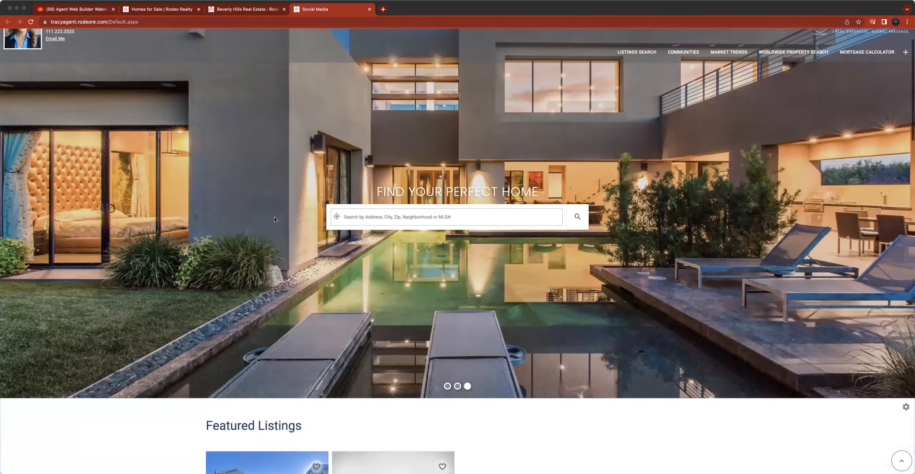
pyautogui.scroll(2, 275, 217)
# - Open Manage Widgets, move About Me to the top of the widget order and save
pyautogui.click(25, 35)
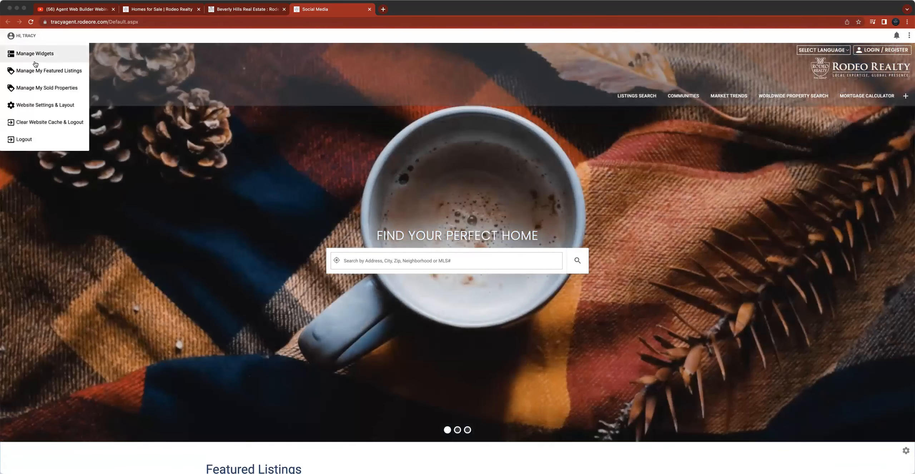
pyautogui.click(35, 55)
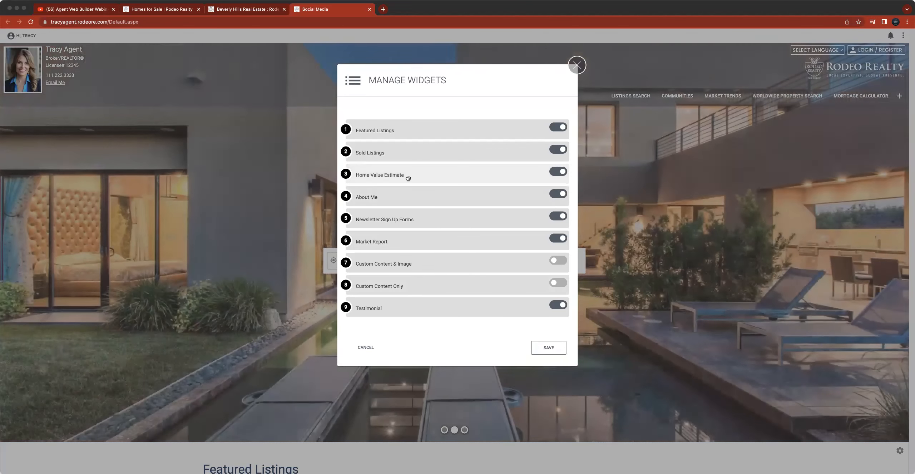
pyautogui.moveTo(407, 179); pyautogui.dragTo(403, 197)
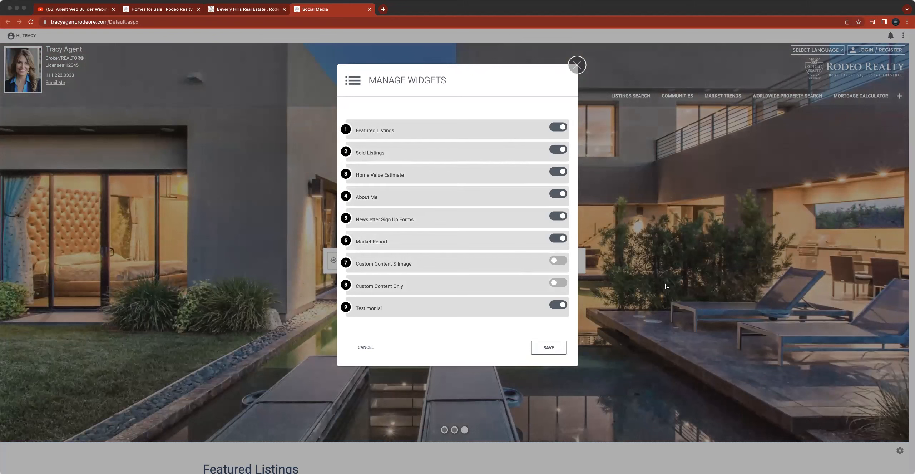
pyautogui.moveTo(378, 198); pyautogui.dragTo(388, 129)
pyautogui.click(550, 348)
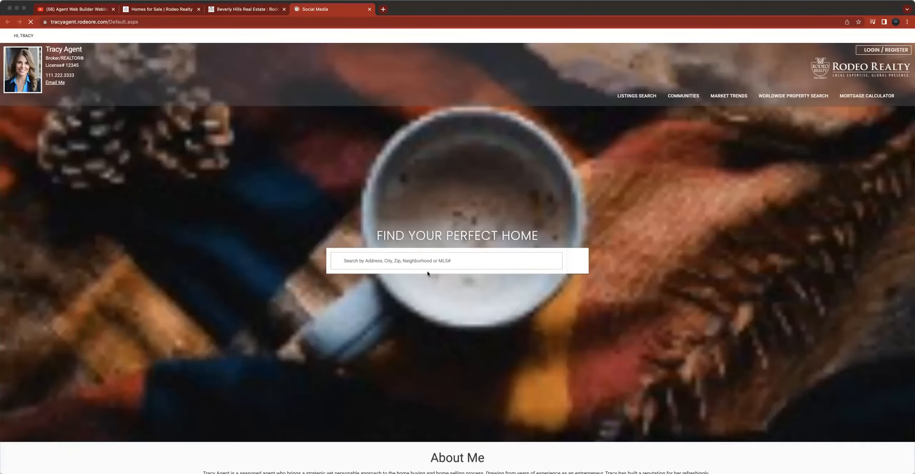
# - Reopen Manage Widgets, move Sold Listings above Featured Listings and Home Value Estimate to the bottom, then save
pyautogui.scroll(-8, 428, 270)
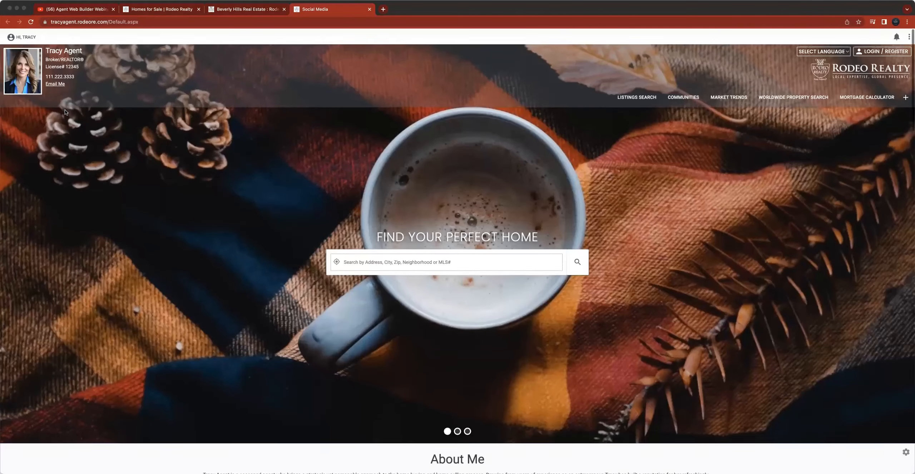
pyautogui.click(12, 35)
pyautogui.click(45, 57)
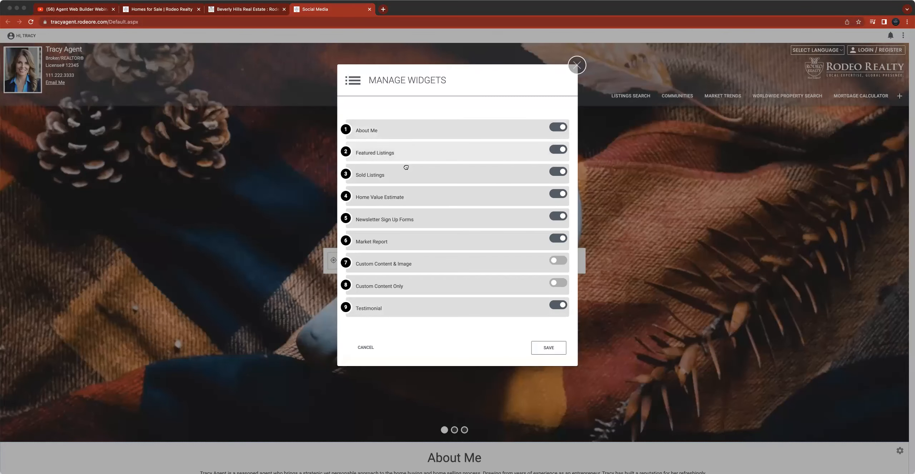
pyautogui.moveTo(409, 175); pyautogui.dragTo(411, 150)
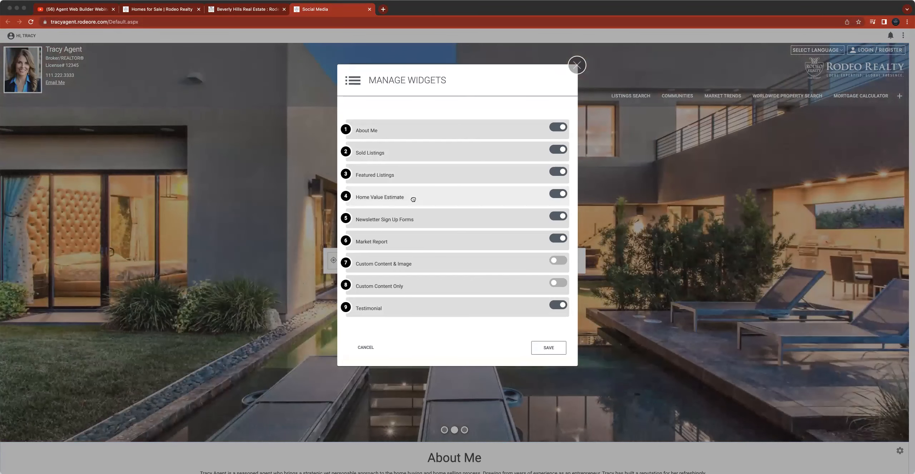
pyautogui.moveTo(413, 199); pyautogui.dragTo(427, 346)
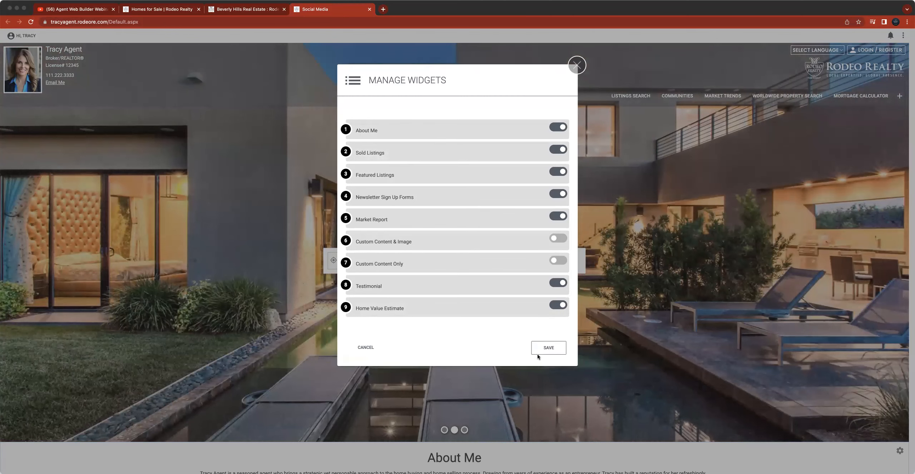
pyautogui.click(547, 346)
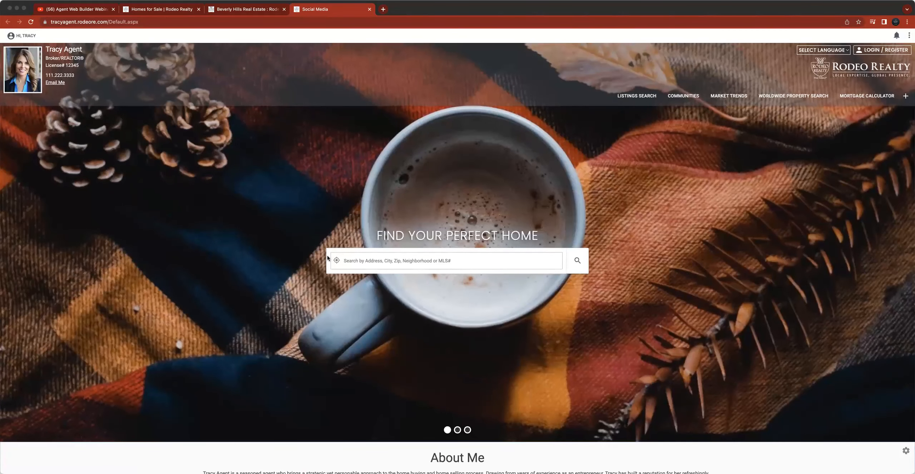
# - Open Manage Widgets, switch the Market Report widget off and back on, and save
pyautogui.click(22, 36)
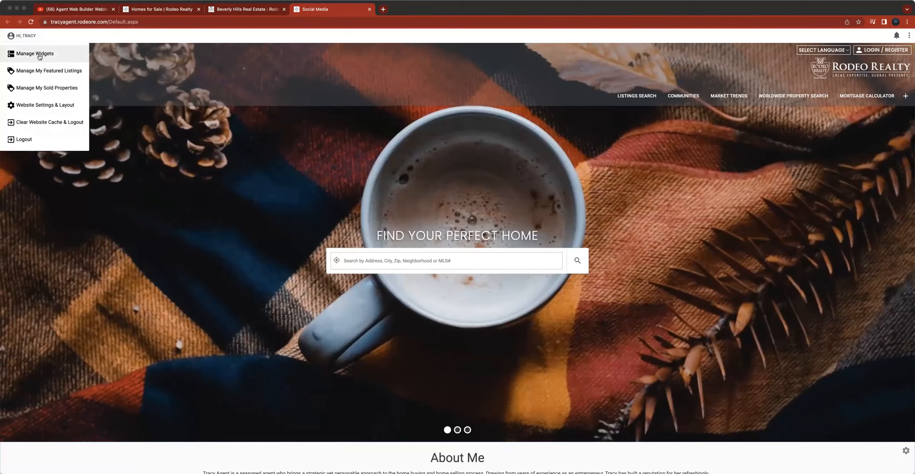
pyautogui.click(36, 52)
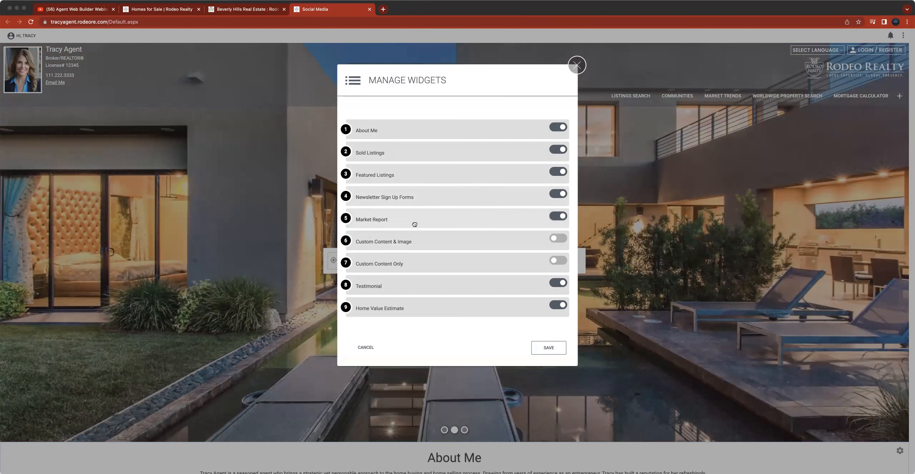
pyautogui.click(554, 216)
pyautogui.click(554, 216)
pyautogui.click(548, 347)
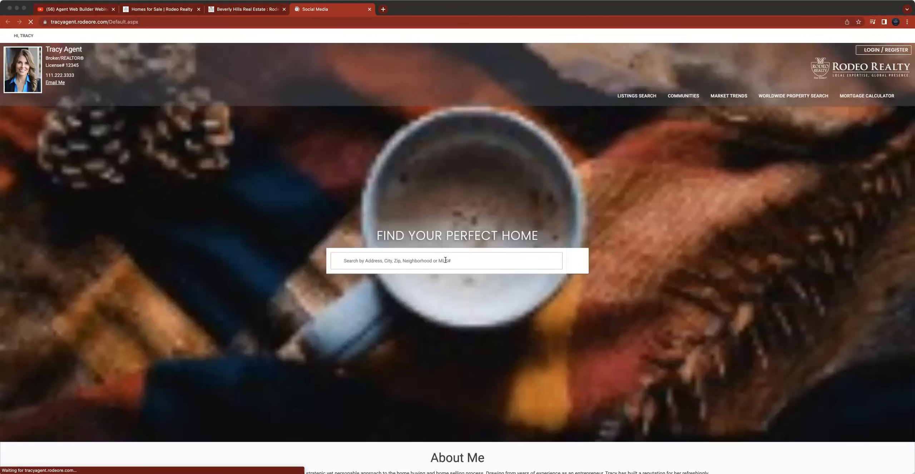
pyautogui.scroll(-10, 439, 264)
pyautogui.scroll(-10, 438, 264)
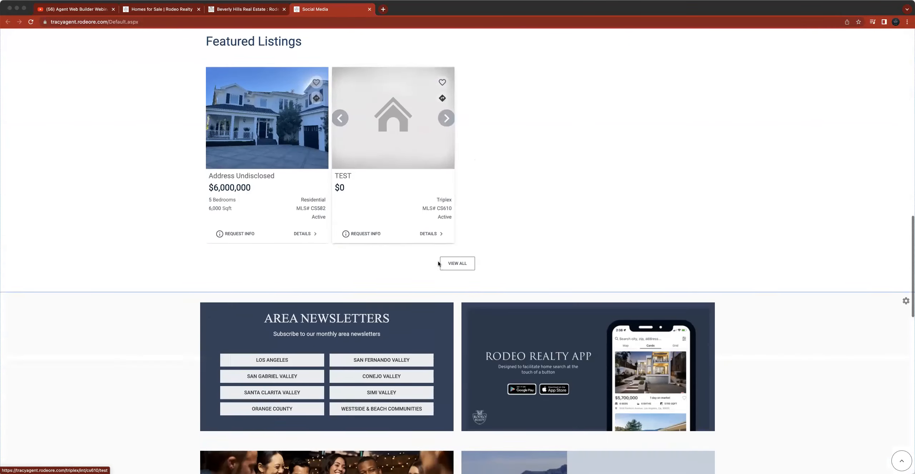
pyautogui.scroll(20, 438, 264)
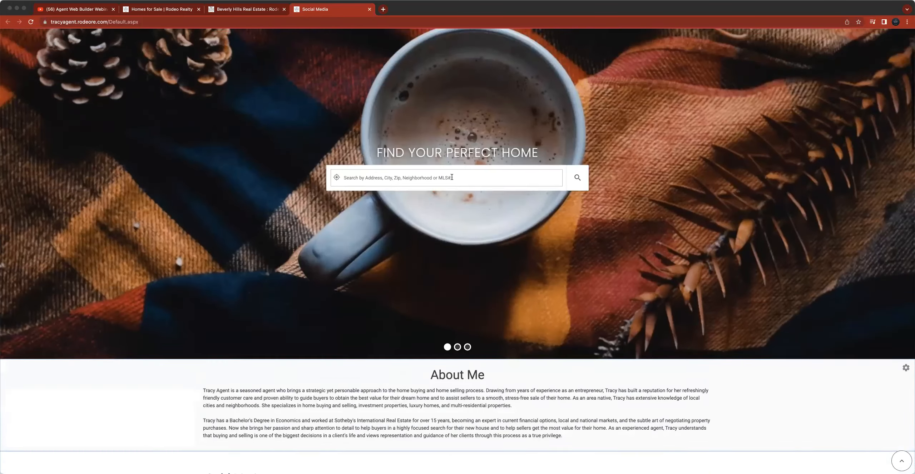
pyautogui.click(458, 219)
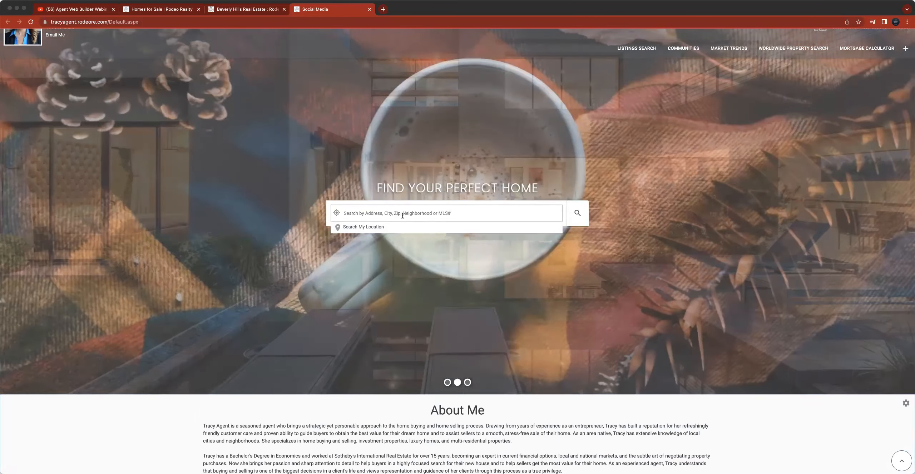
pyautogui.scroll(2, 406, 221)
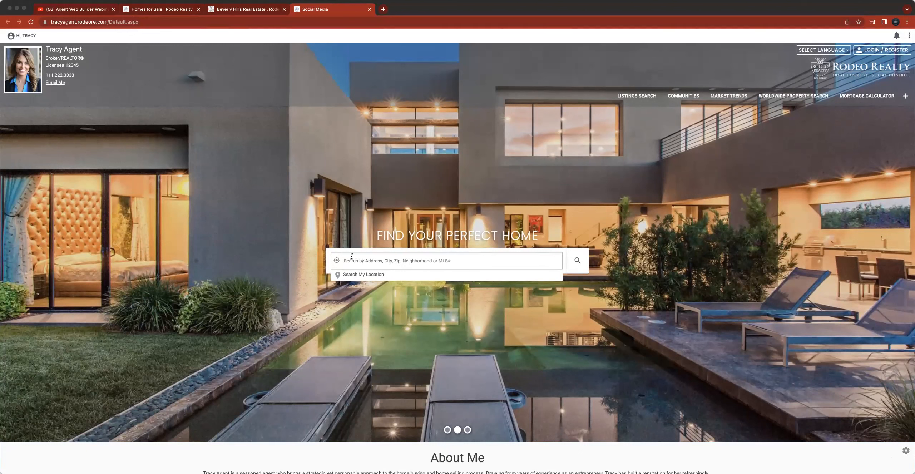
# - Reopen Manage Widgets, enable the Custom Content & Image widget and save
pyautogui.click(23, 38)
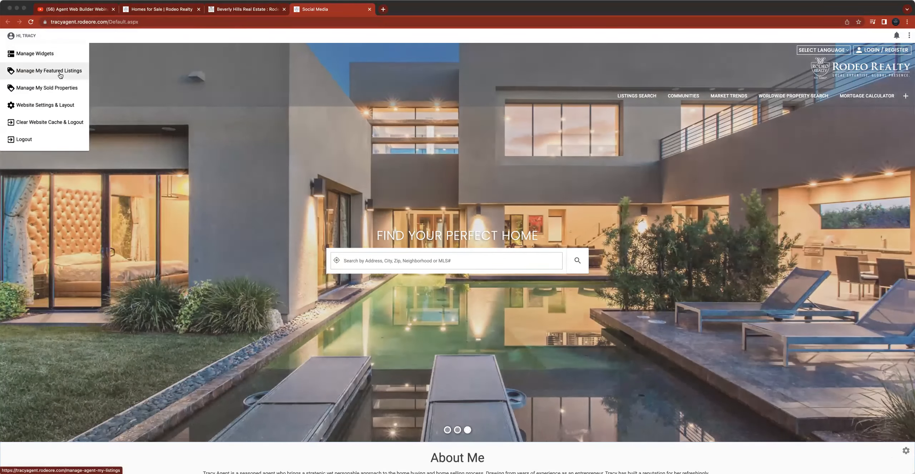
pyautogui.click(63, 54)
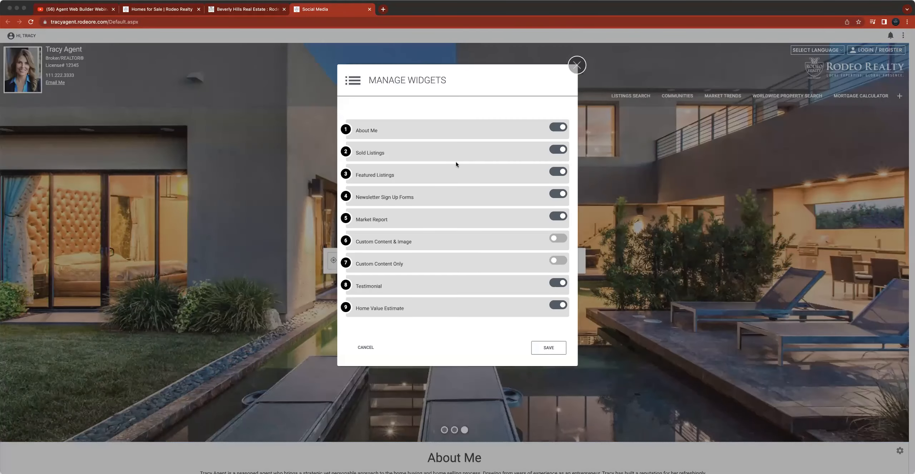
pyautogui.click(559, 240)
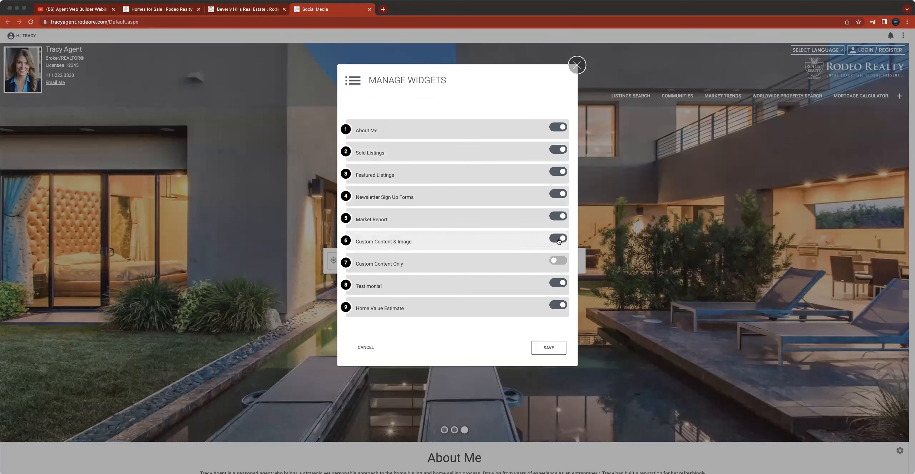
pyautogui.click(548, 347)
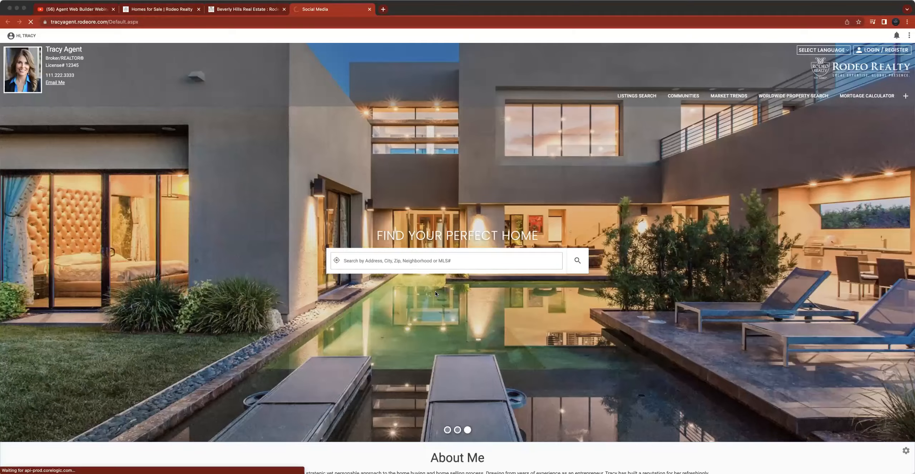
# - Scroll down the agent website to the Custom Content section and back to the top
pyautogui.scroll(-15, 436, 294)
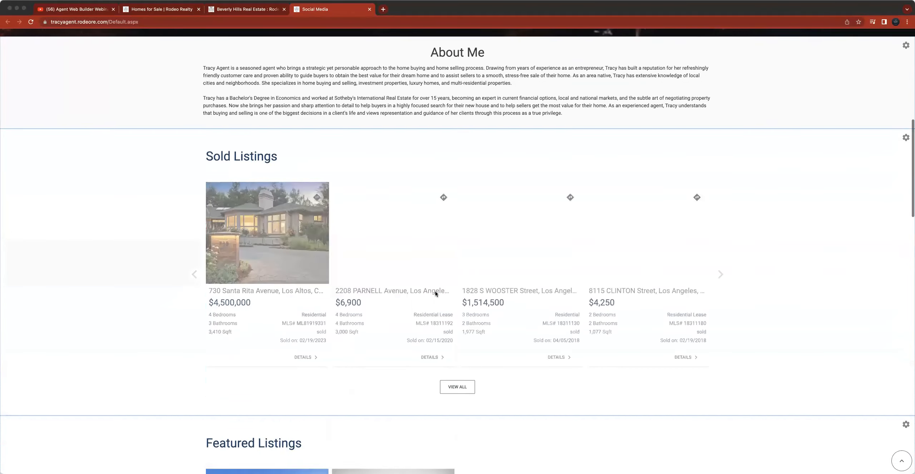
pyautogui.scroll(-10, 435, 294)
pyautogui.scroll(12, 435, 293)
pyautogui.scroll(4, 435, 293)
pyautogui.scroll(-20, 435, 294)
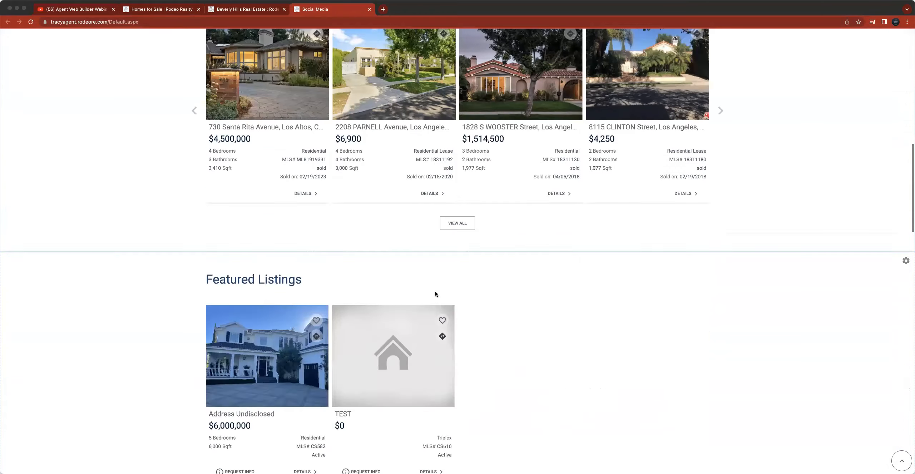
pyautogui.scroll(-7, 435, 294)
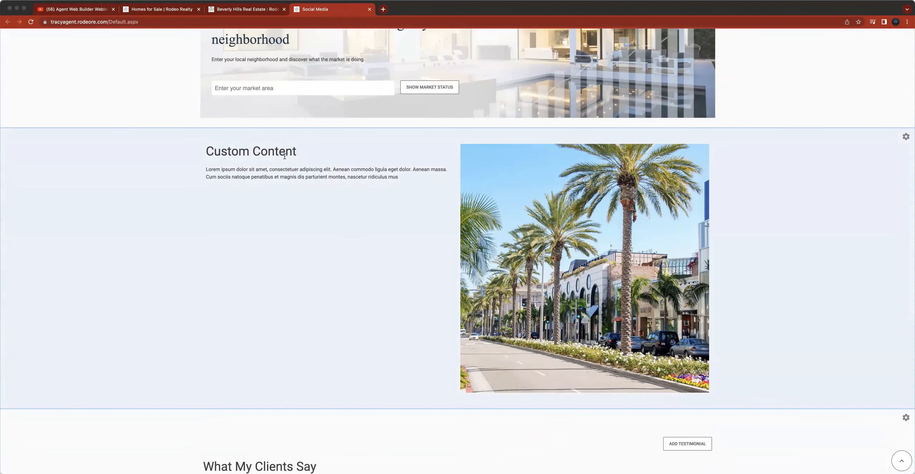
pyautogui.scroll(20, 124, 183)
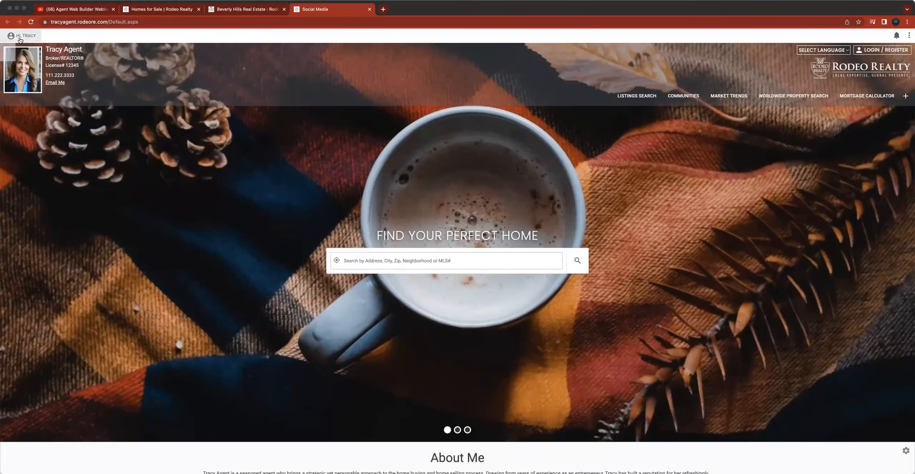
pyautogui.click(21, 35)
pyautogui.click(37, 58)
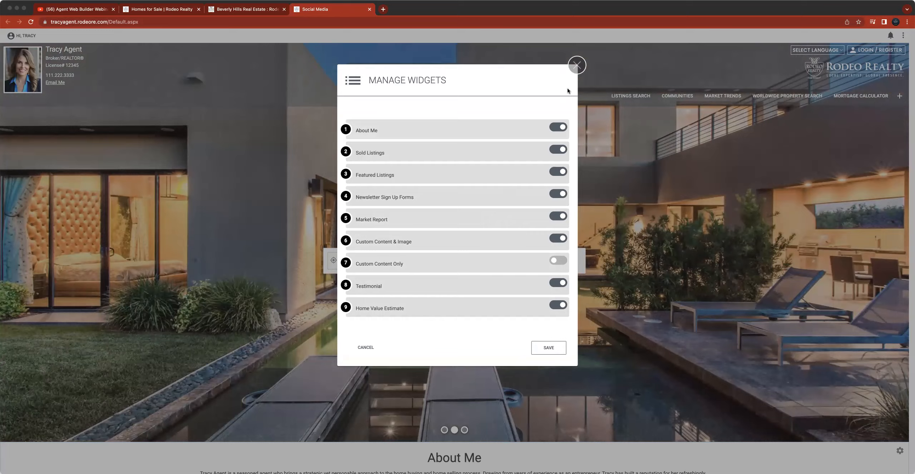
pyautogui.click(577, 65)
# - Scroll to the Featured Listings section and open the full featured listings page
pyautogui.scroll(-10, 466, 233)
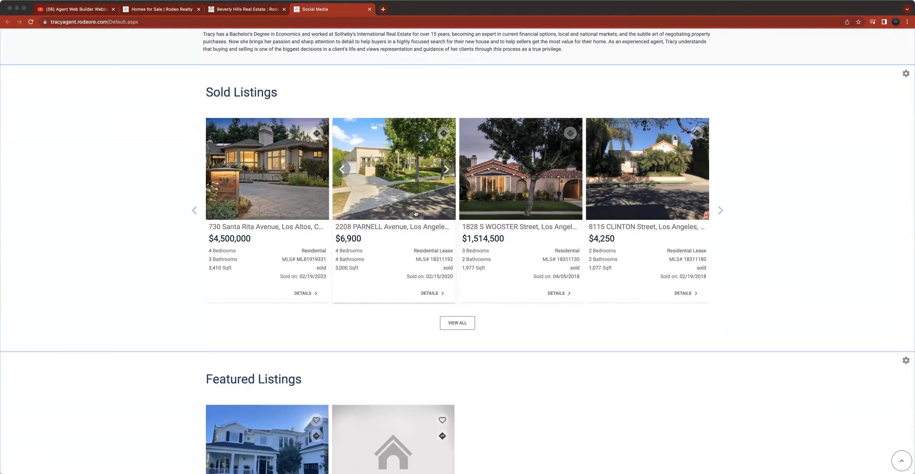
pyautogui.scroll(-3, 466, 263)
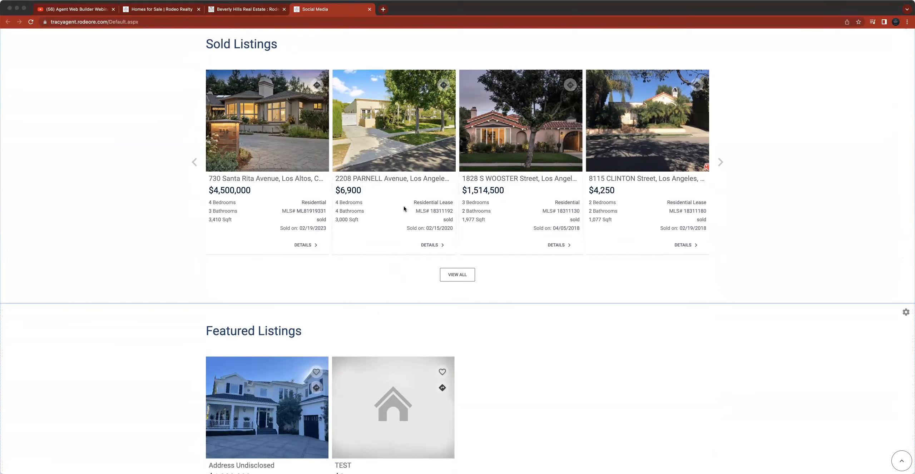
pyautogui.scroll(2, 375, 161)
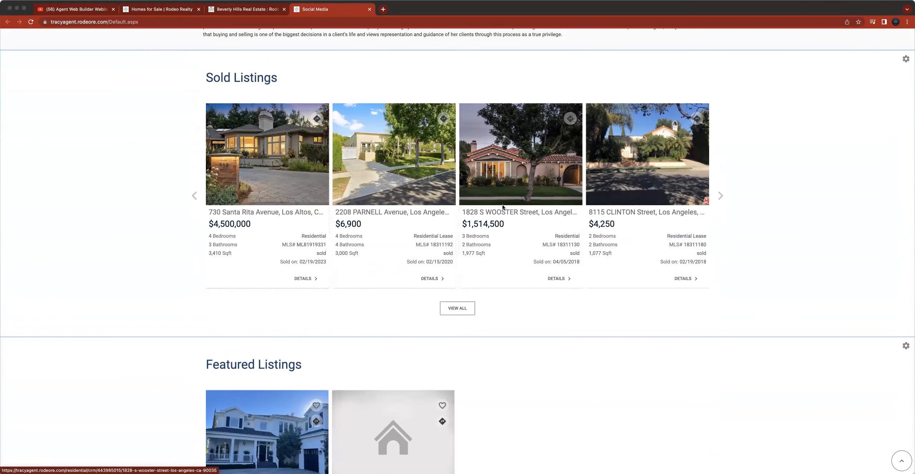
pyautogui.scroll(-5, 494, 200)
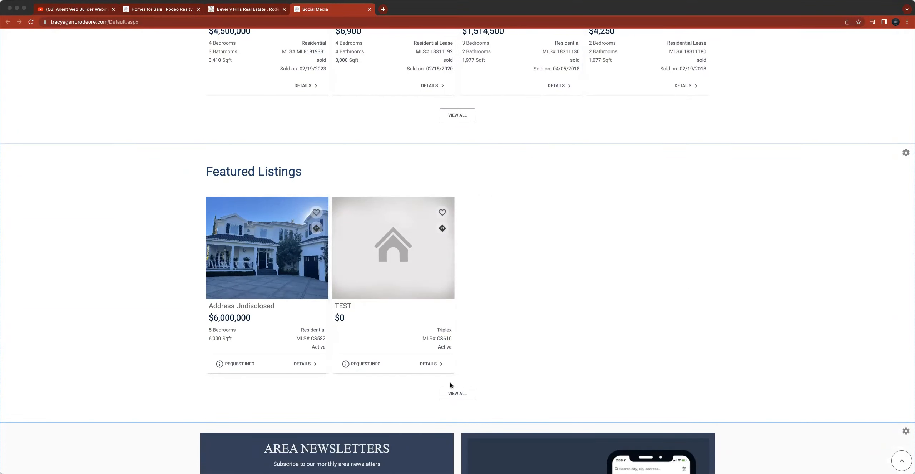
pyautogui.click(453, 394)
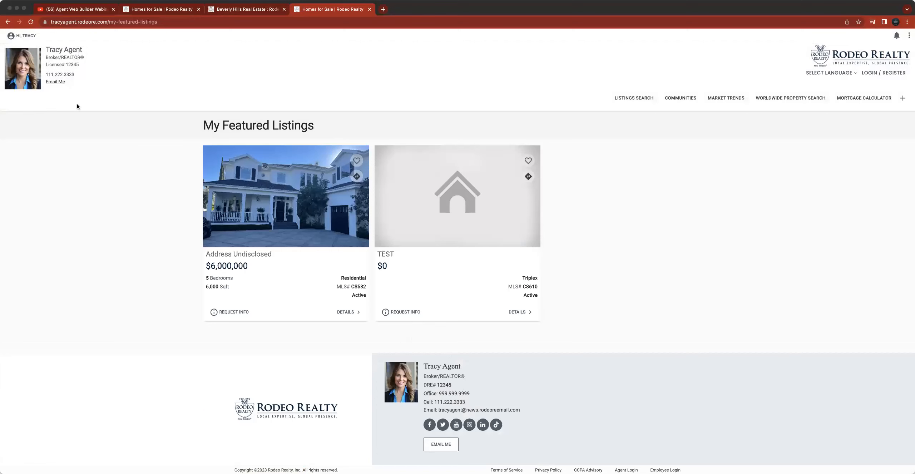
# - Open Manage My Featured Listings and expand the default listing filter options
pyautogui.click(20, 35)
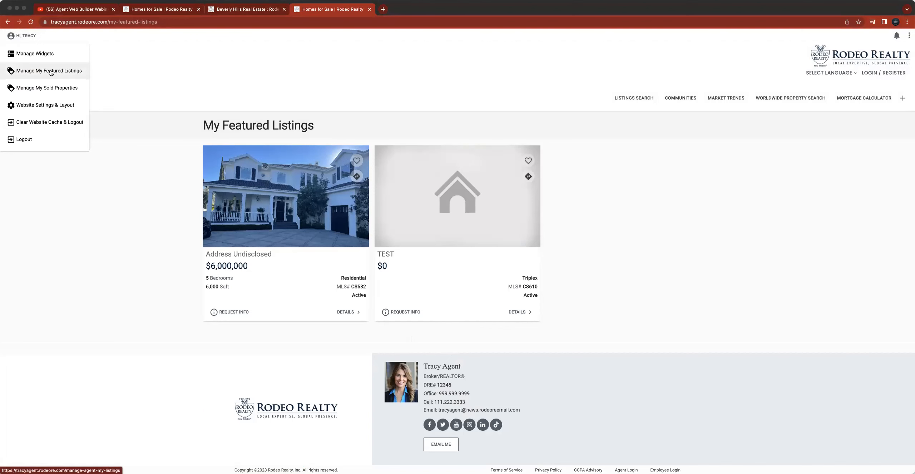
pyautogui.click(51, 72)
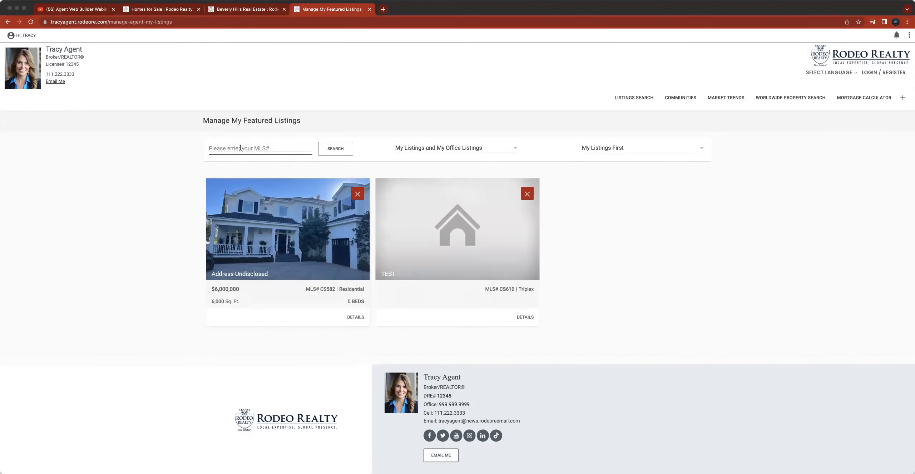
pyautogui.click(424, 149)
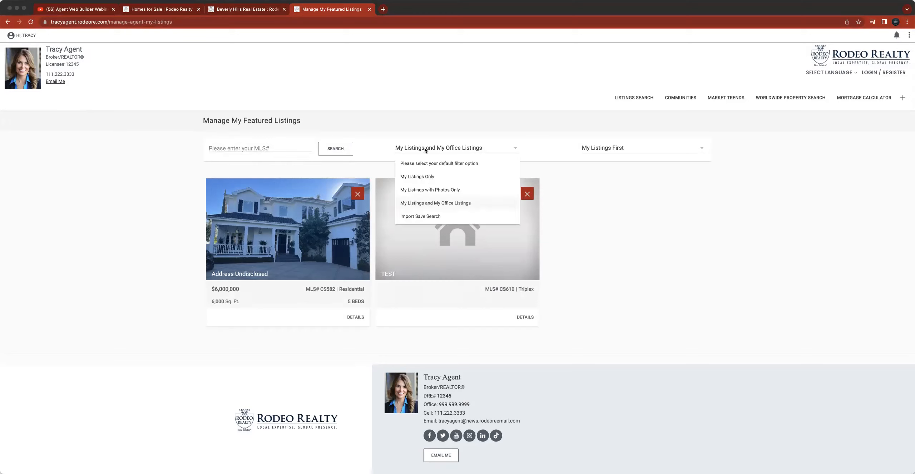
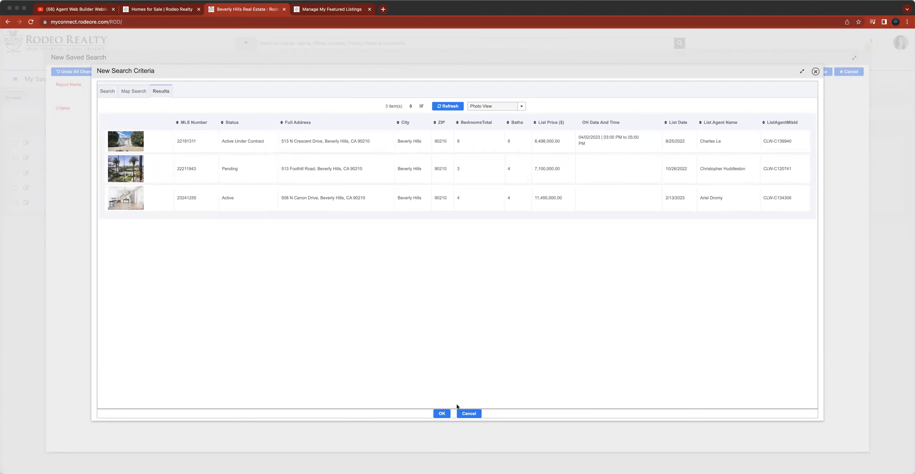
# - Confirm the search criteria and save the Beverly Hills Area saved search, dismissing the confirmation
pyautogui.click(441, 414)
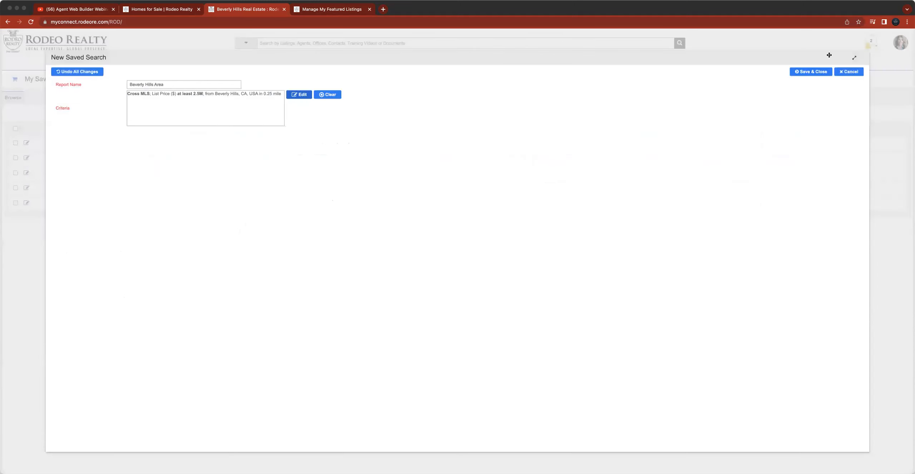
pyautogui.click(810, 72)
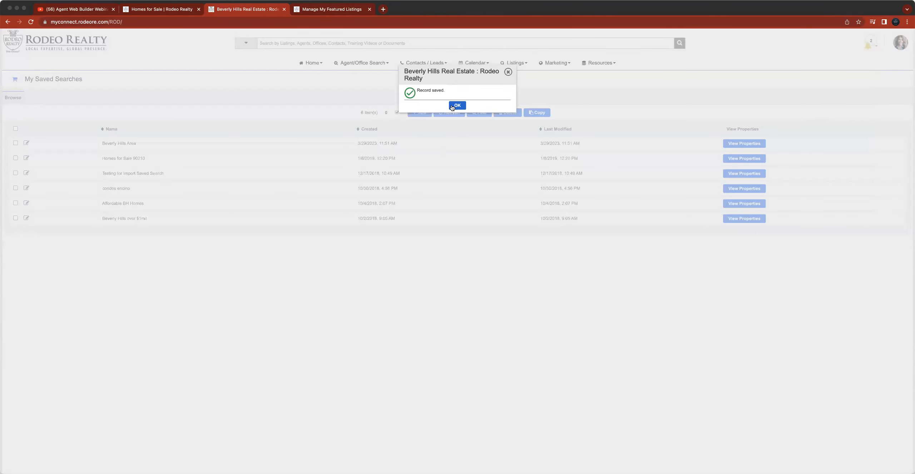
pyautogui.click(455, 105)
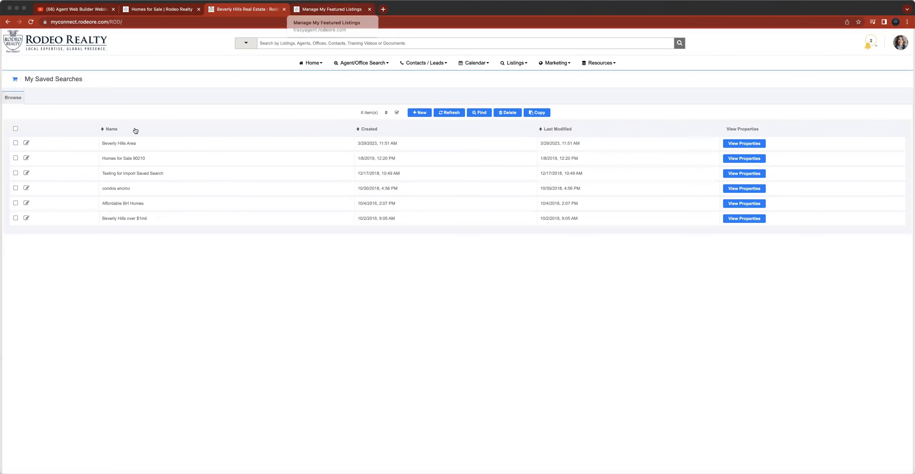
# - Reload Manage My Featured Listings and import the Beverly Hills Area saved search as featured listings
pyautogui.click(339, 10)
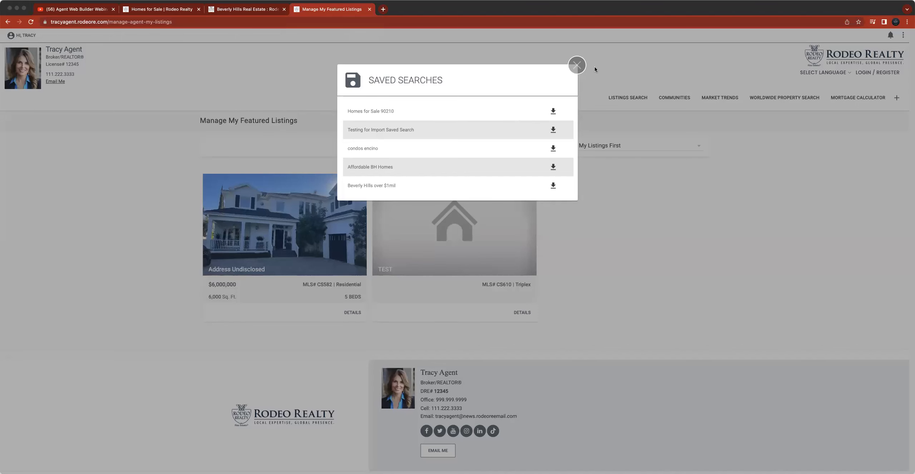
pyautogui.click(577, 65)
pyautogui.click(31, 23)
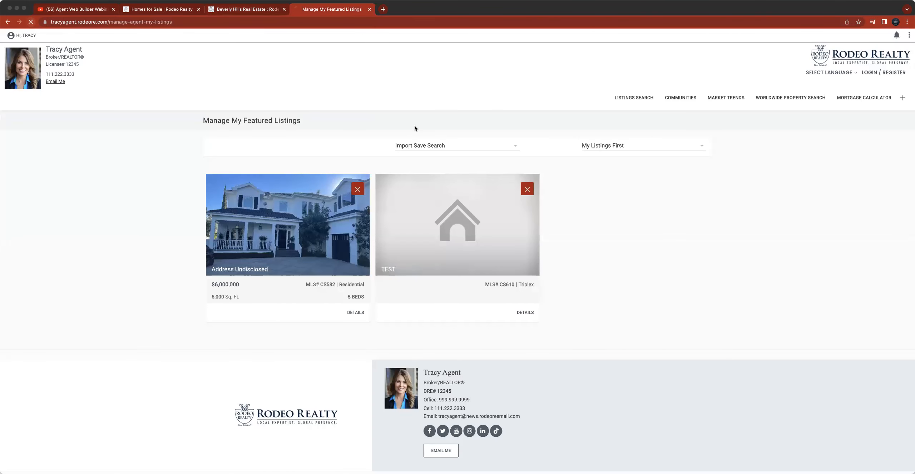
pyautogui.click(447, 149)
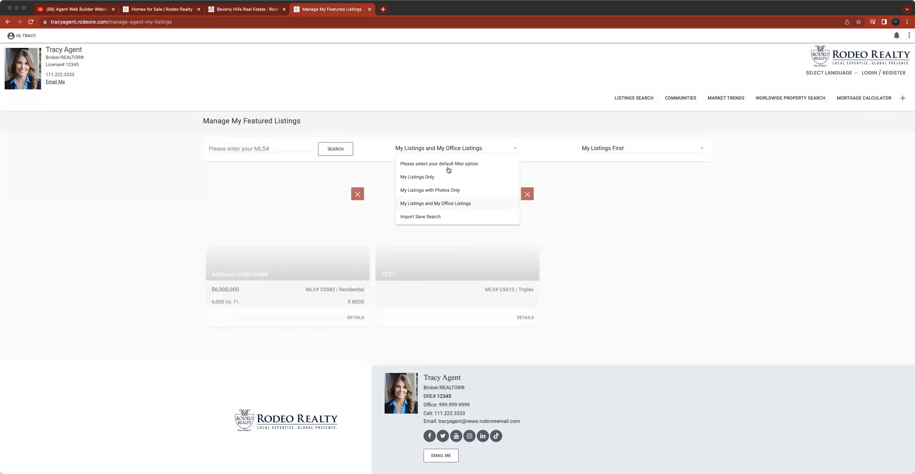
pyautogui.click(448, 216)
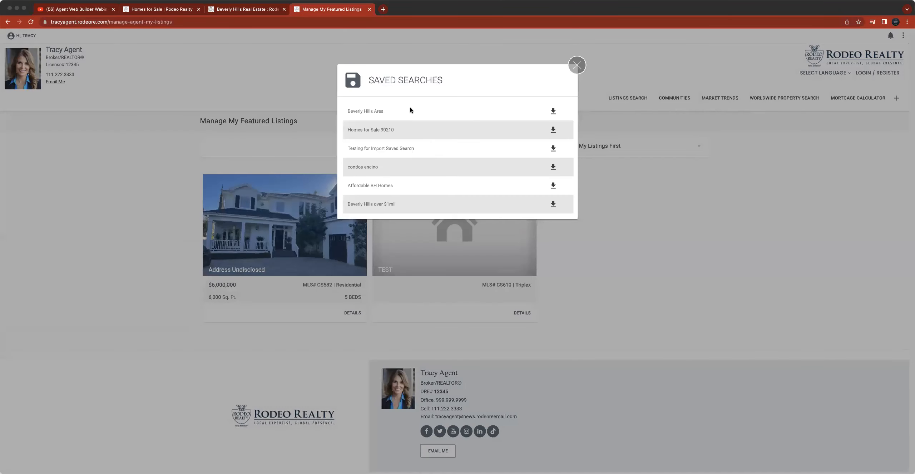
pyautogui.click(552, 112)
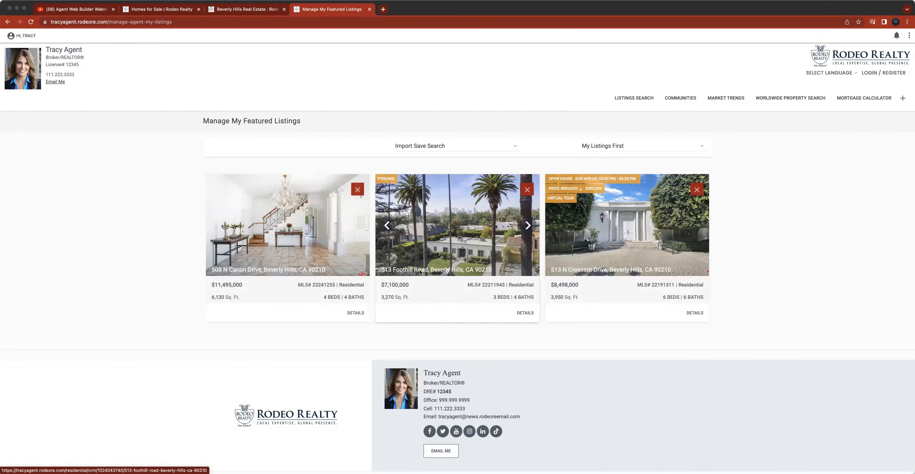
# - Set the featured listings sort order to New Listings First and close the message
pyautogui.scroll(-2, 550, 253)
pyautogui.scroll(2, 550, 253)
pyautogui.click(432, 146)
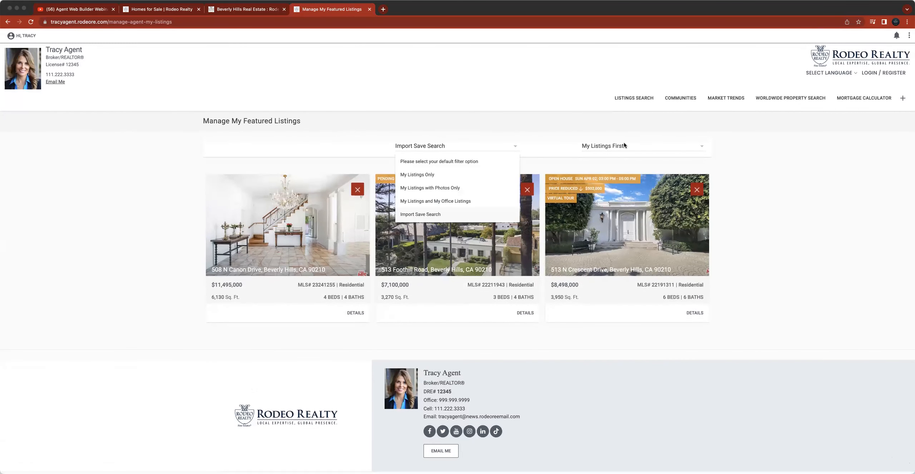
pyautogui.click(628, 147)
pyautogui.click(617, 161)
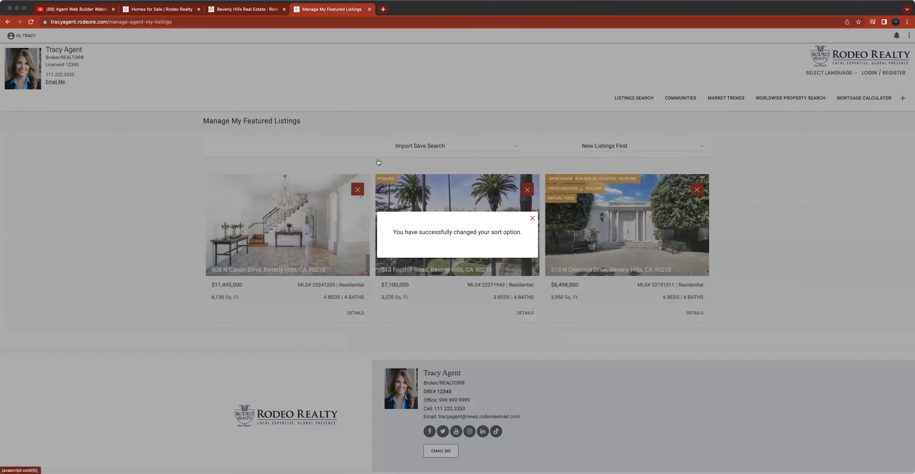
pyautogui.click(532, 218)
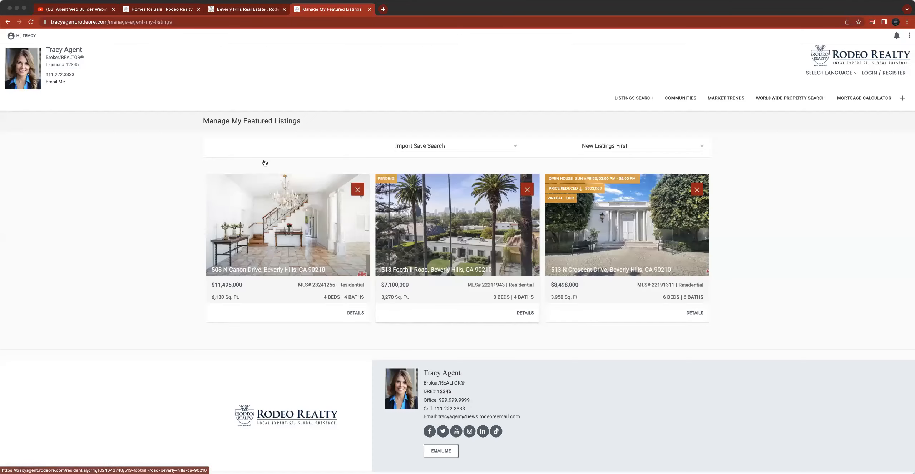
pyautogui.click(12, 37)
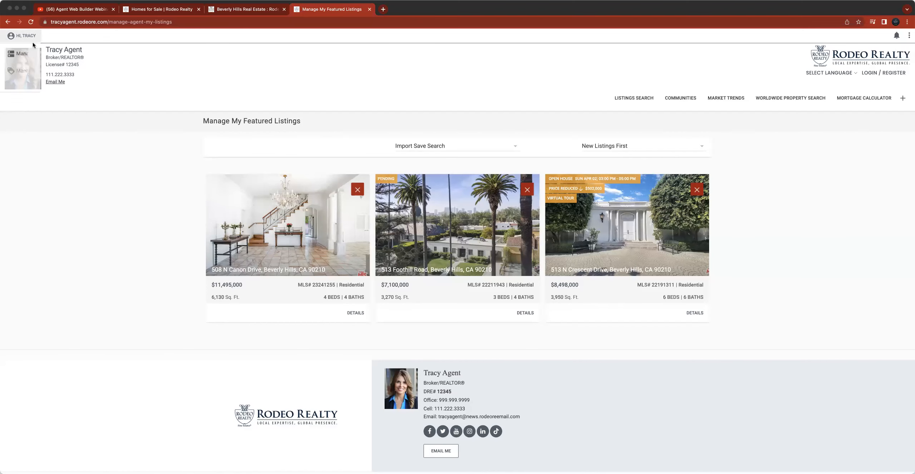
pyautogui.click(32, 54)
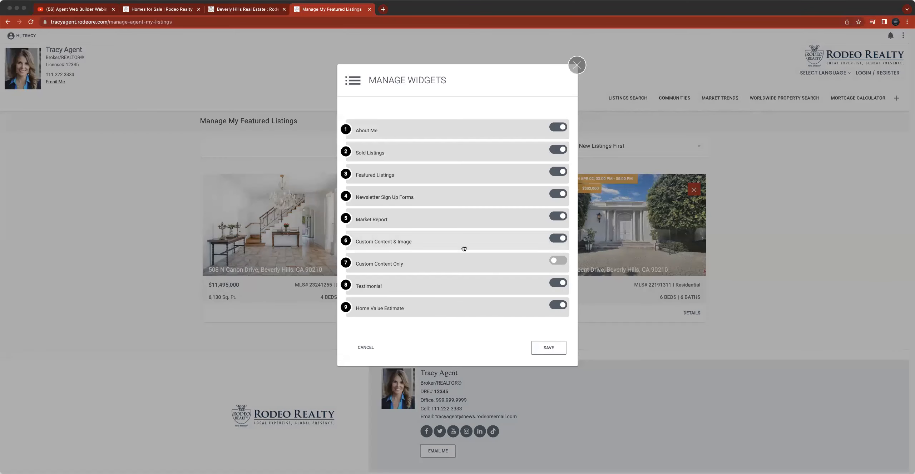
pyautogui.click(575, 67)
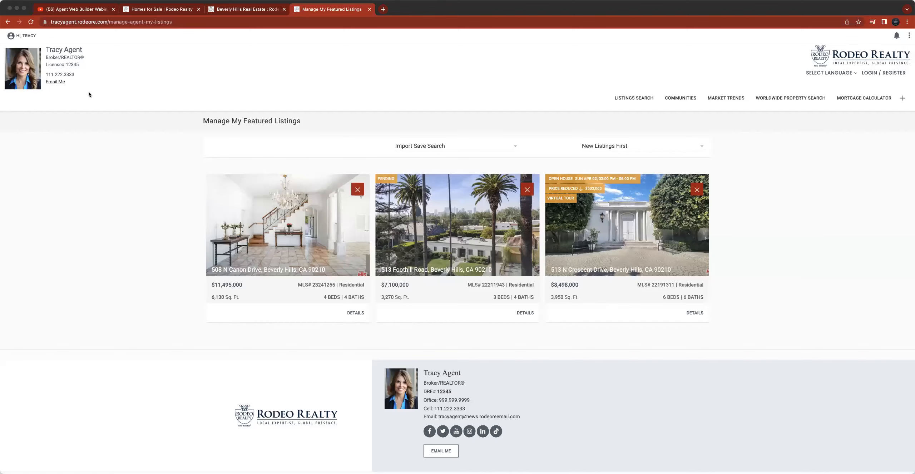
# - Go to the agent website home page and open the full Featured Listings page
pyautogui.click(25, 36)
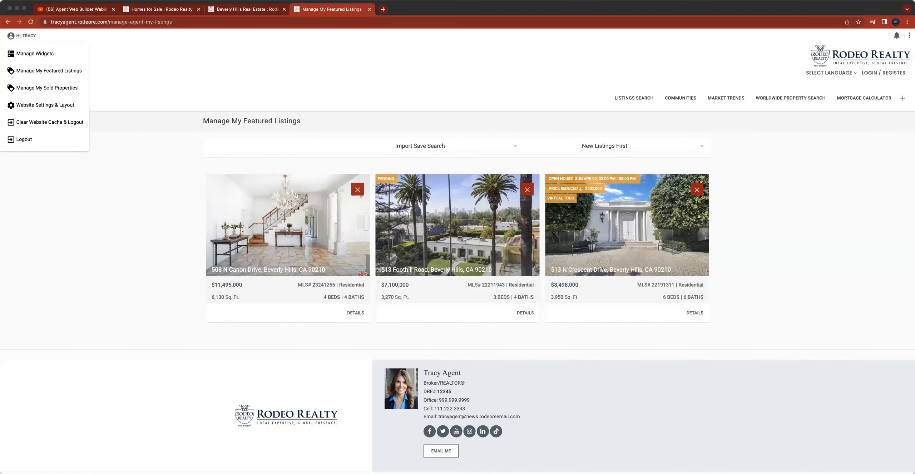
pyautogui.click(830, 55)
pyautogui.click(830, 55)
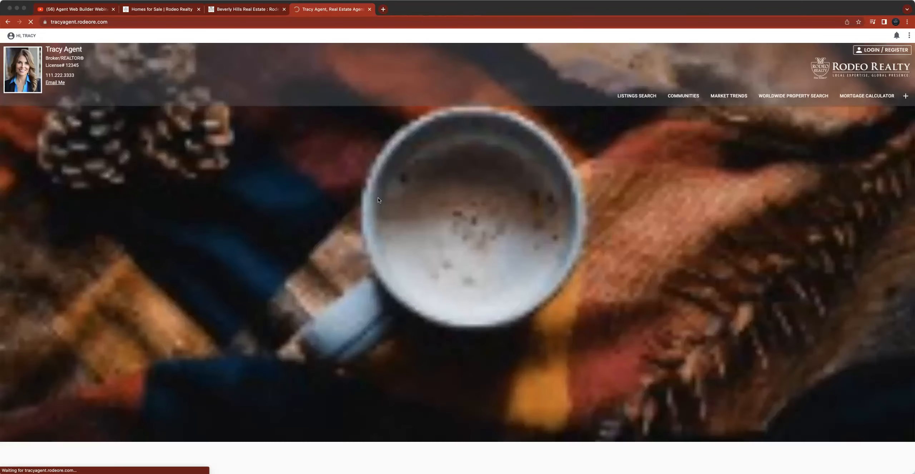
pyautogui.scroll(-10, 519, 214)
pyautogui.scroll(-5, 519, 215)
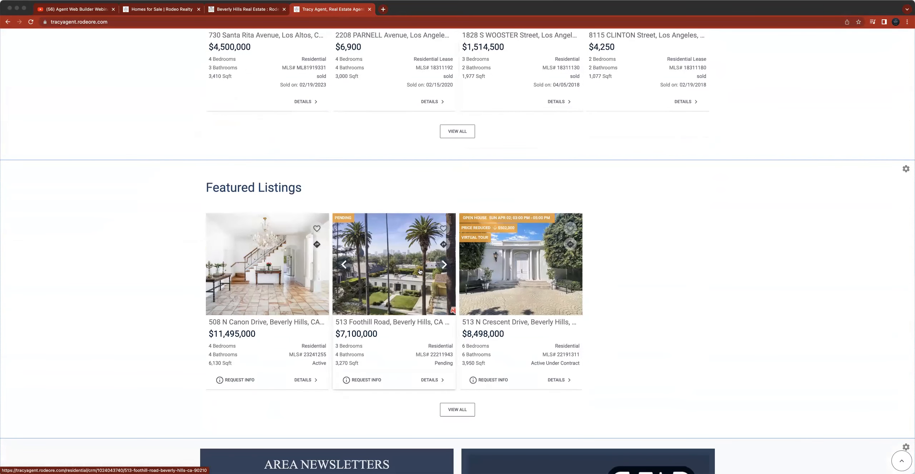
pyautogui.click(458, 409)
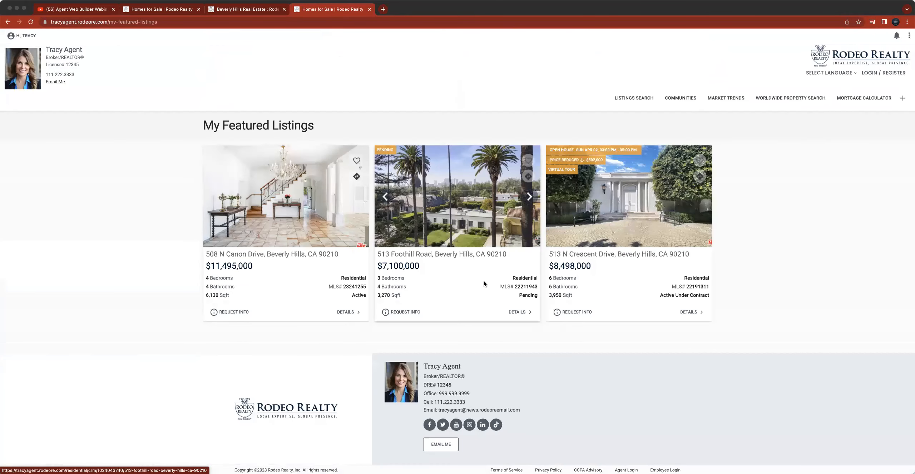
# - Return to Manage My Featured Listings and set the default filter to My Listings and My Office Listings
pyautogui.click(17, 37)
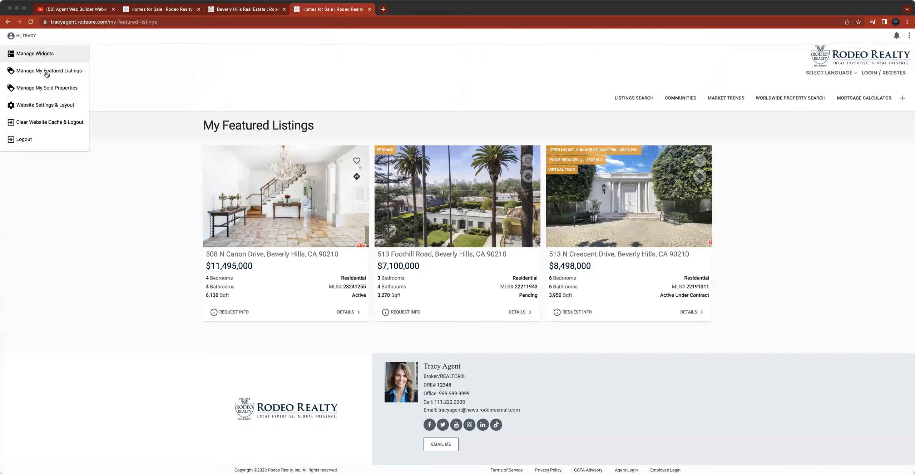
pyautogui.click(33, 69)
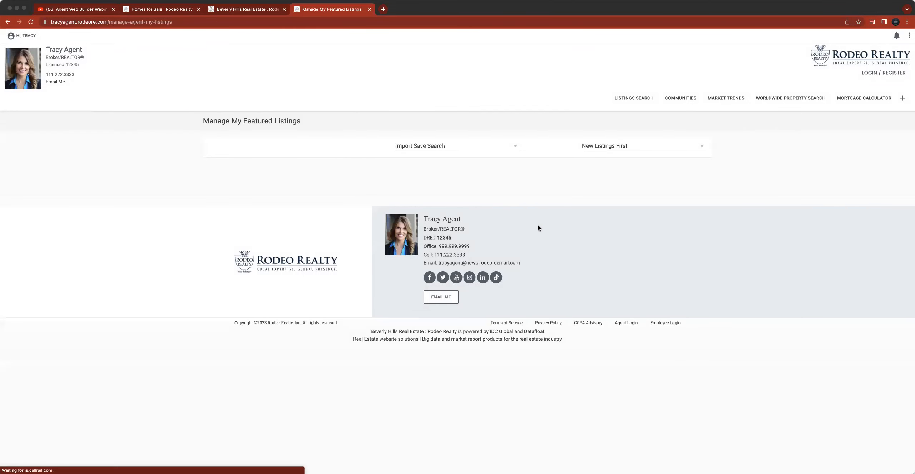
pyautogui.click(470, 146)
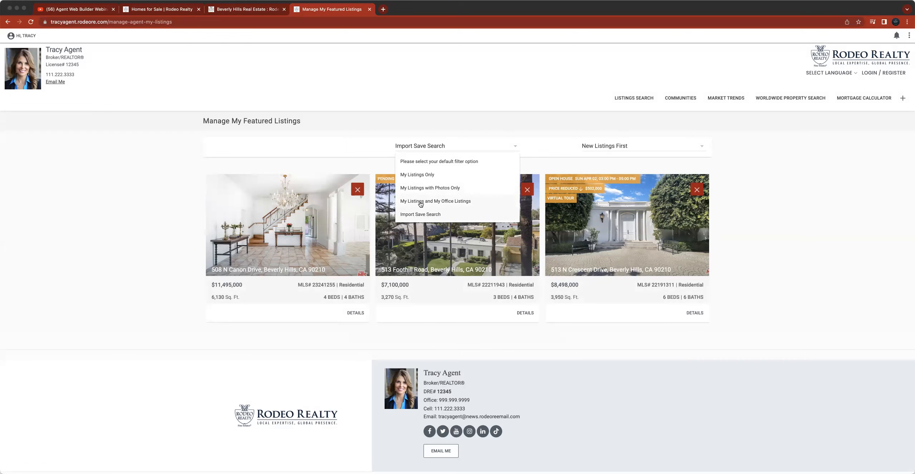
pyautogui.click(435, 201)
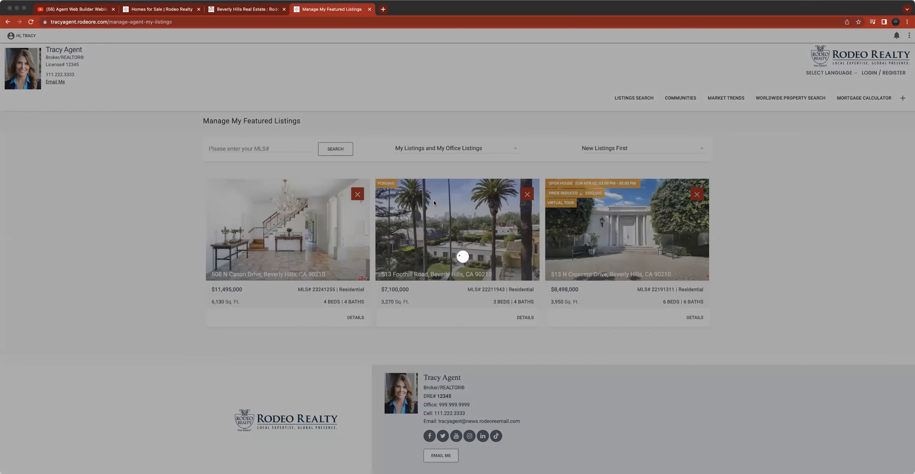
pyautogui.click(532, 218)
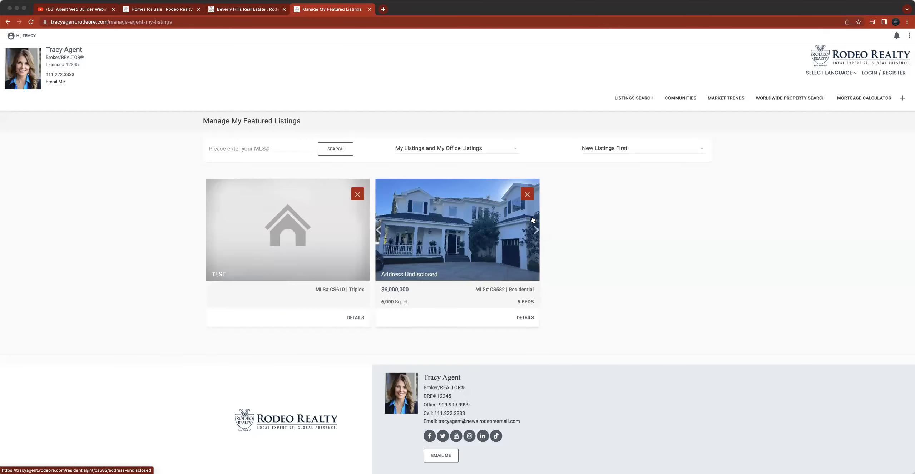
# - Set the featured listings sort order to My Listings First and close the message
pyautogui.click(611, 150)
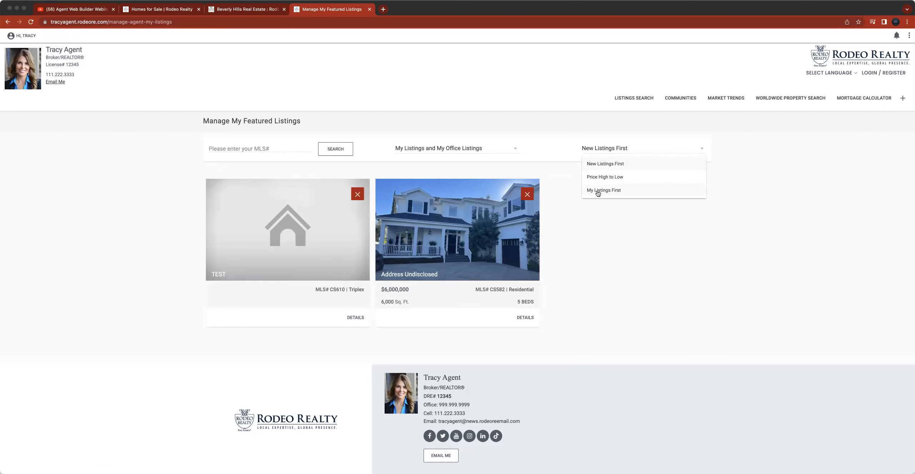
pyautogui.click(617, 193)
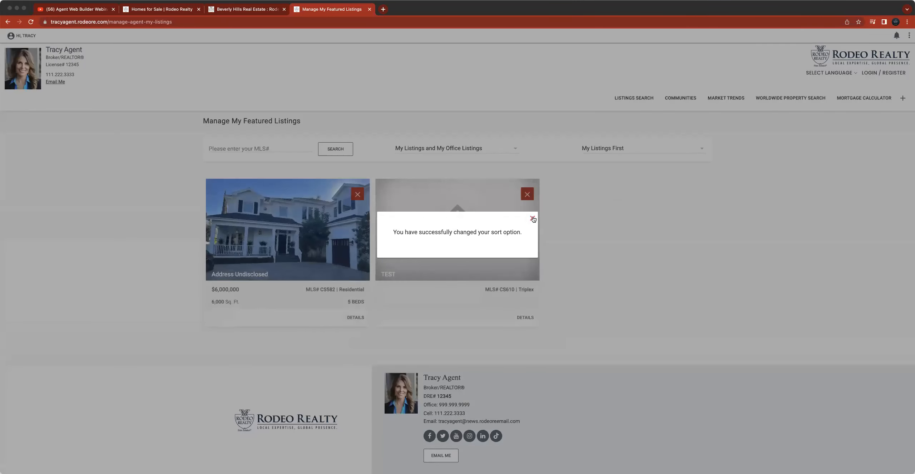
pyautogui.click(531, 218)
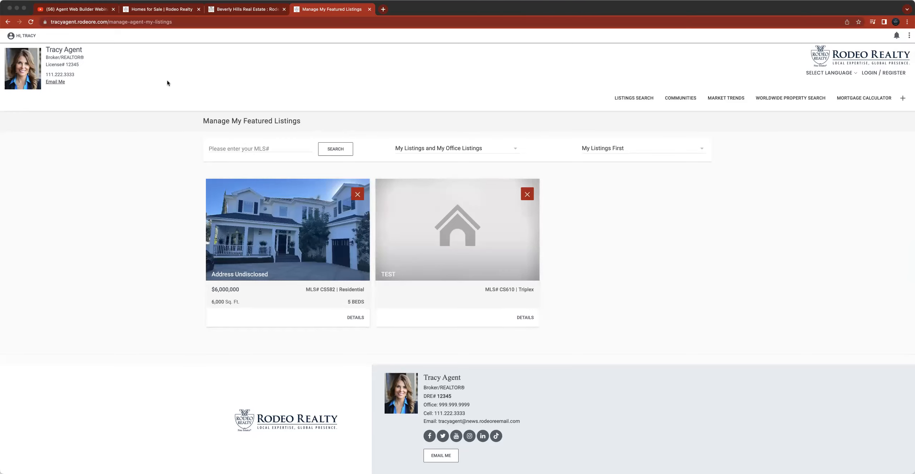
# - Open the agent website home page and review the Featured Listings section
pyautogui.click(848, 59)
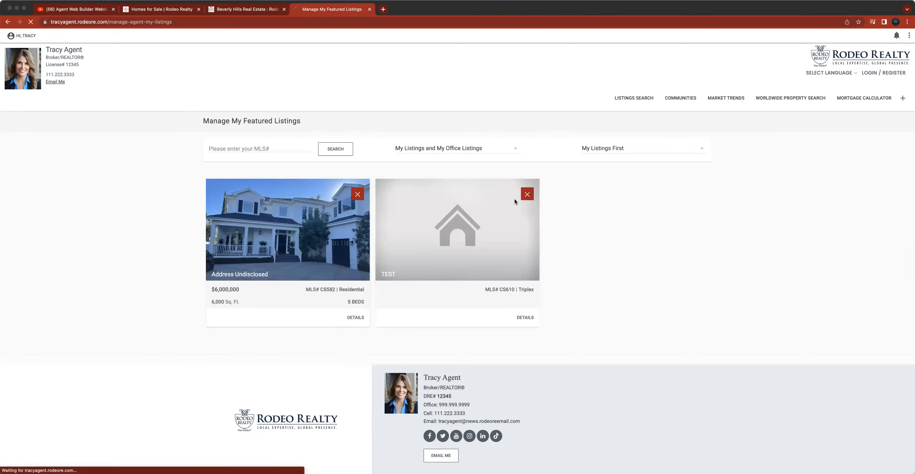
pyautogui.scroll(-10, 364, 234)
pyautogui.scroll(-5, 364, 235)
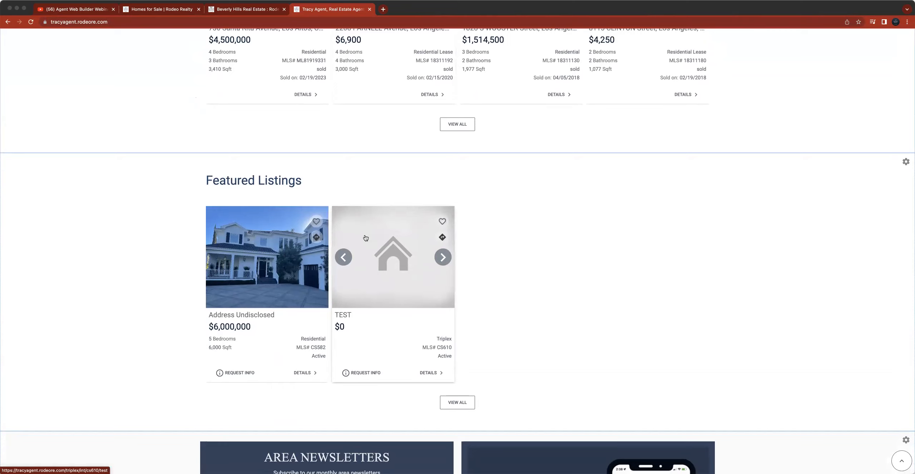
pyautogui.scroll(6, 321, 168)
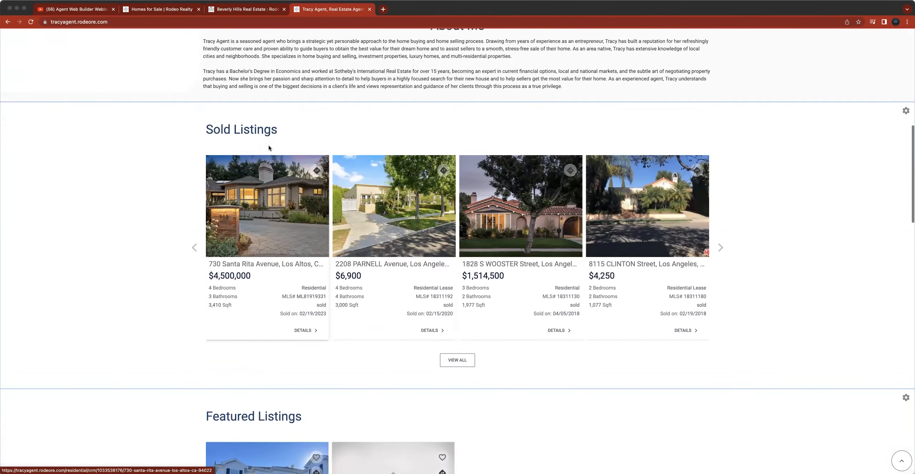
pyautogui.scroll(10, 214, 129)
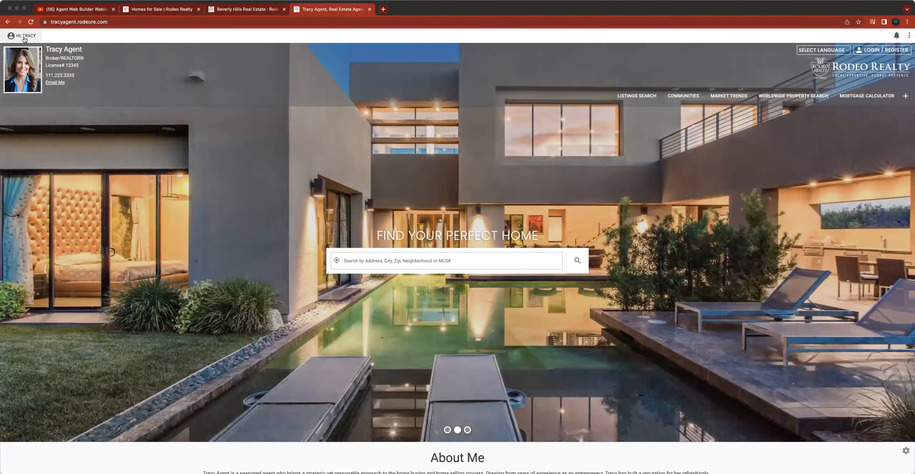
# - Open Manage My Sold Properties and view its sort options and MLS search field
pyautogui.click(22, 36)
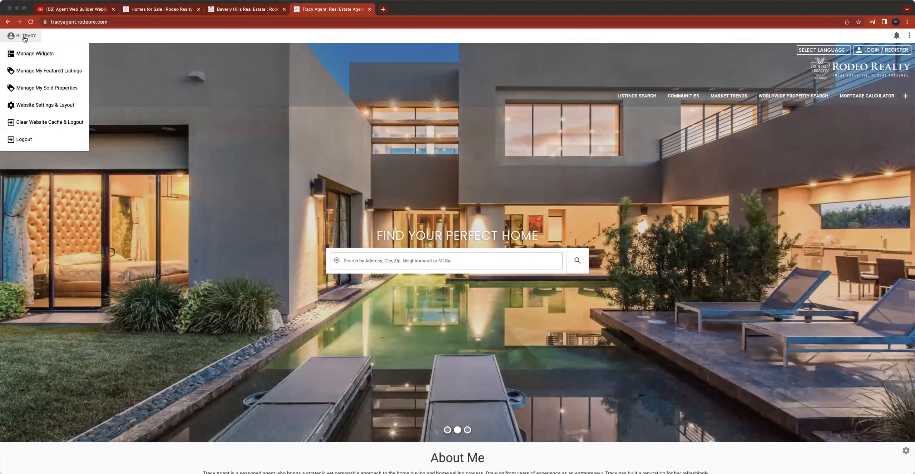
pyautogui.click(47, 89)
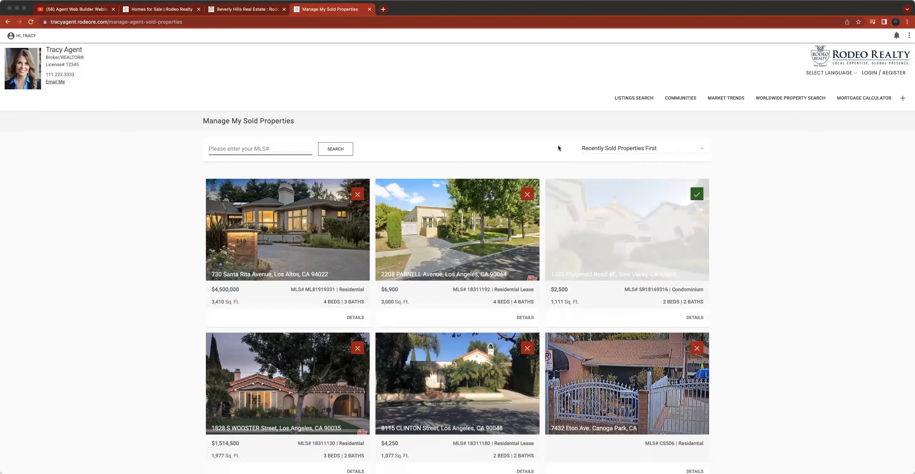
pyautogui.click(643, 148)
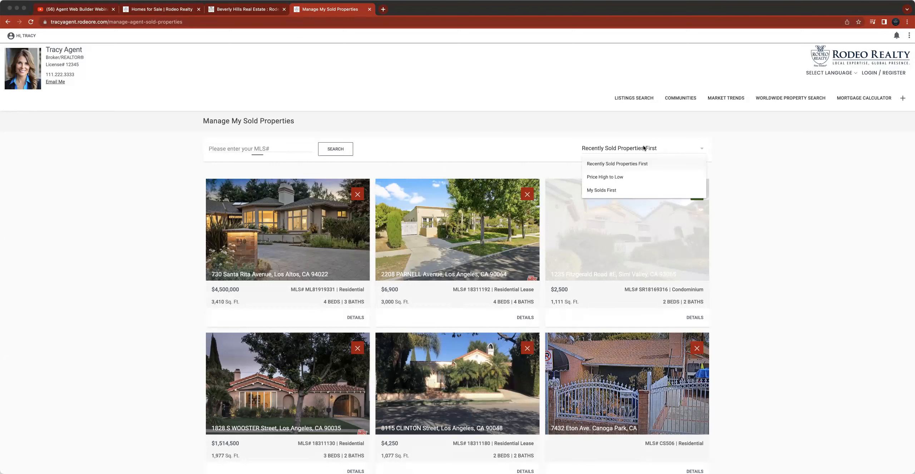
pyautogui.click(463, 130)
pyautogui.click(282, 149)
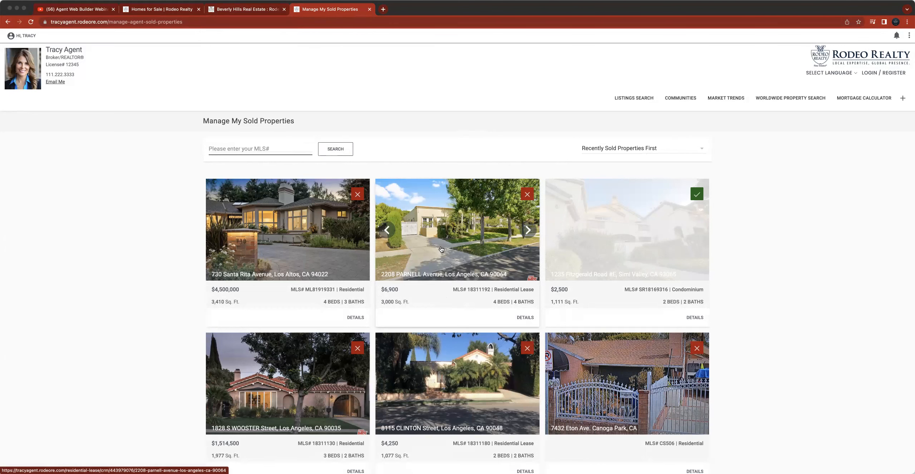
pyautogui.scroll(-2, 564, 259)
pyautogui.scroll(2, 202, 84)
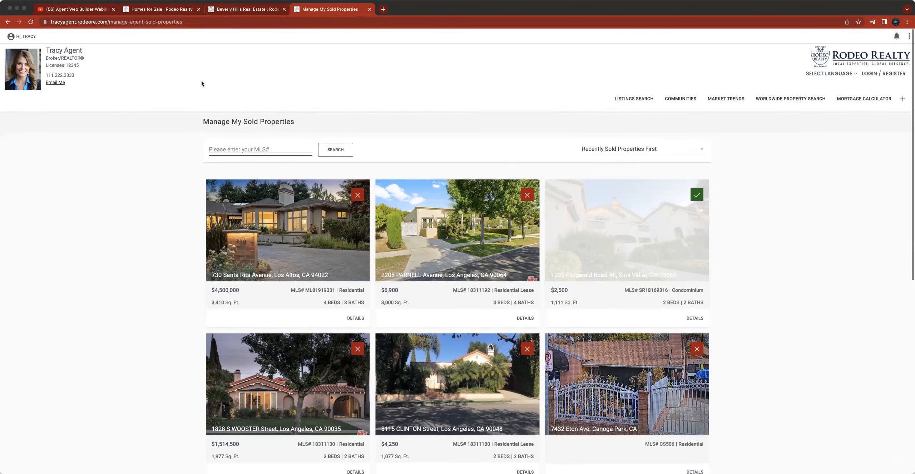
# - Open the Pocket Listings page in the agent portal
pyautogui.click(249, 11)
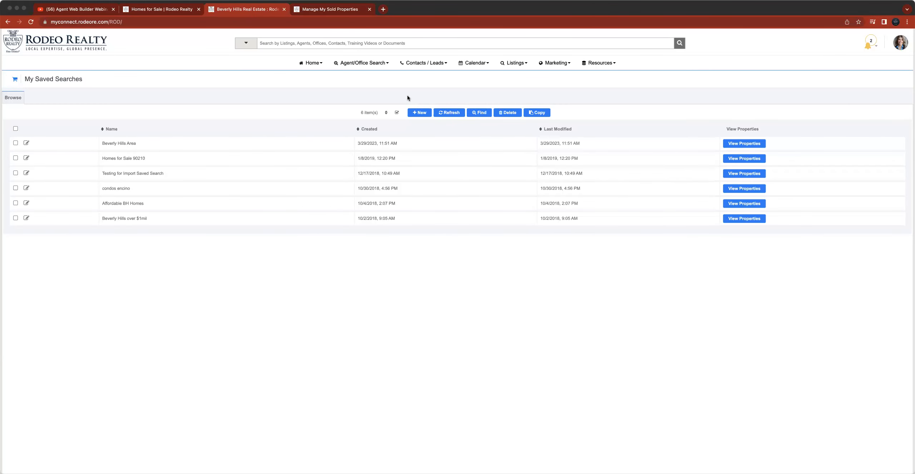
pyautogui.click(95, 44)
pyautogui.click(524, 64)
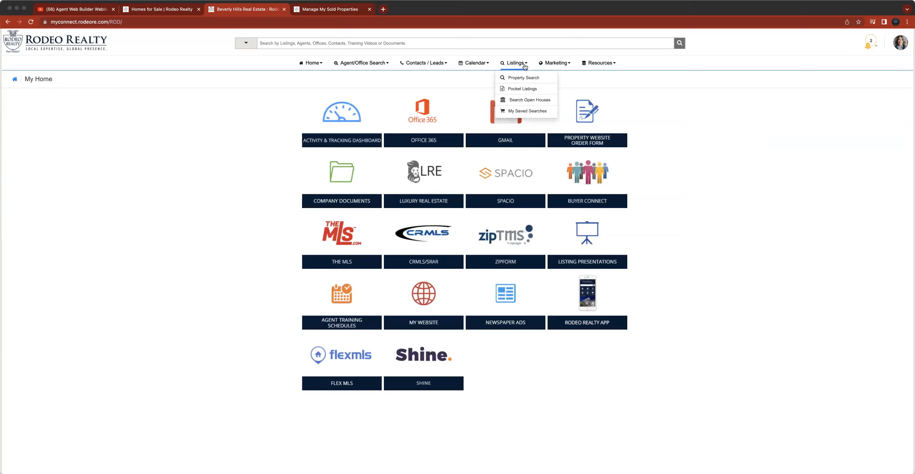
pyautogui.click(533, 90)
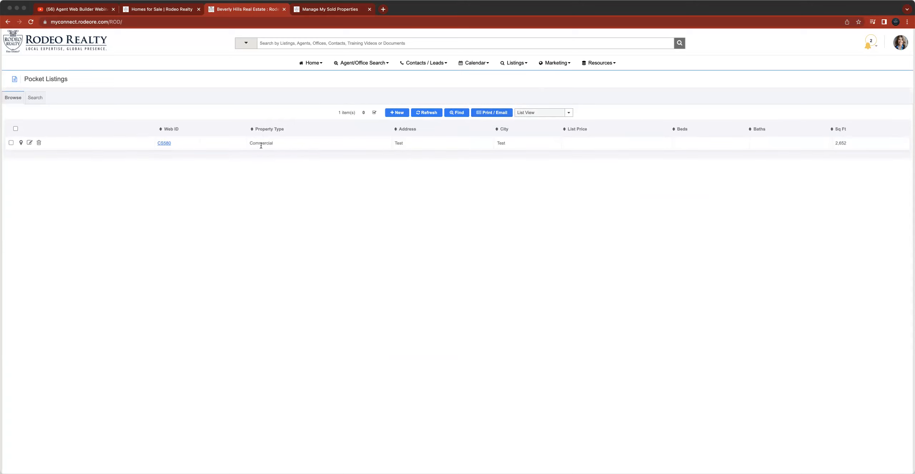
# - Start a new pocket listing with property type Residential, status Sold and area 00 - VENTURA
pyautogui.click(401, 115)
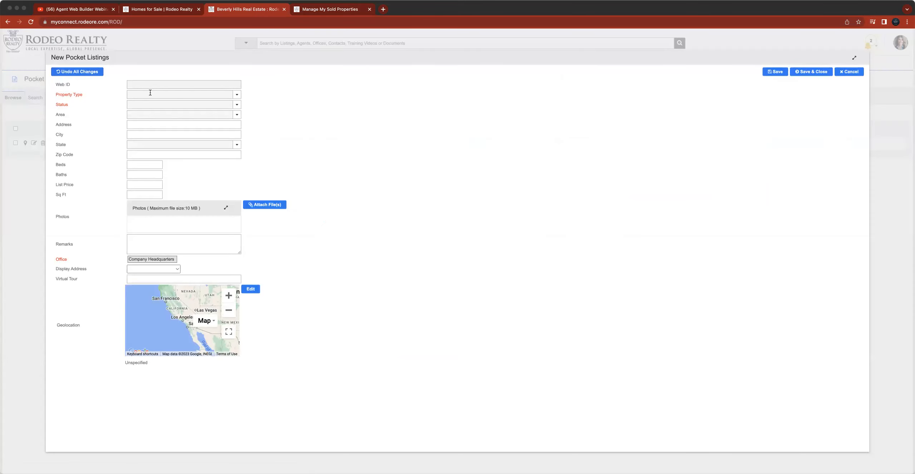
pyautogui.click(161, 95)
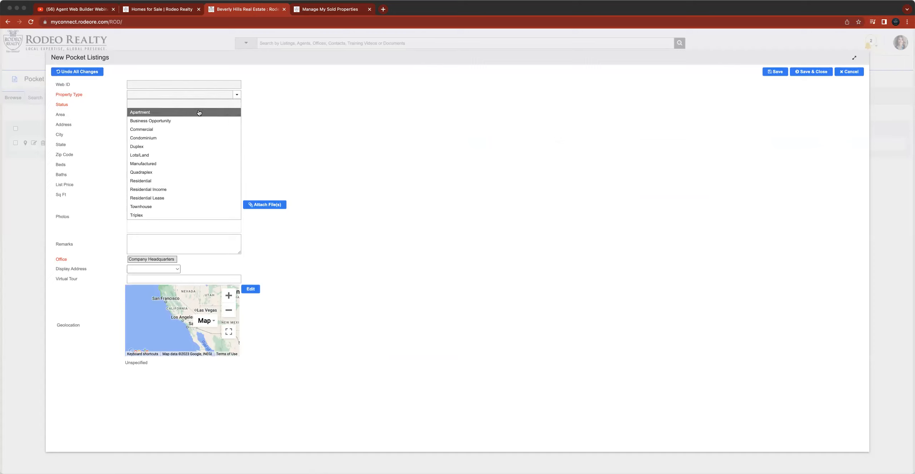
pyautogui.click(190, 181)
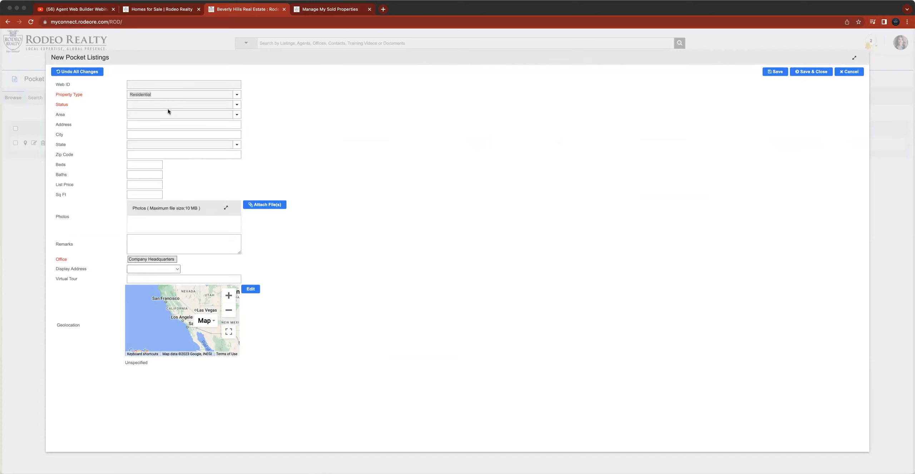
pyautogui.click(168, 108)
pyautogui.click(165, 130)
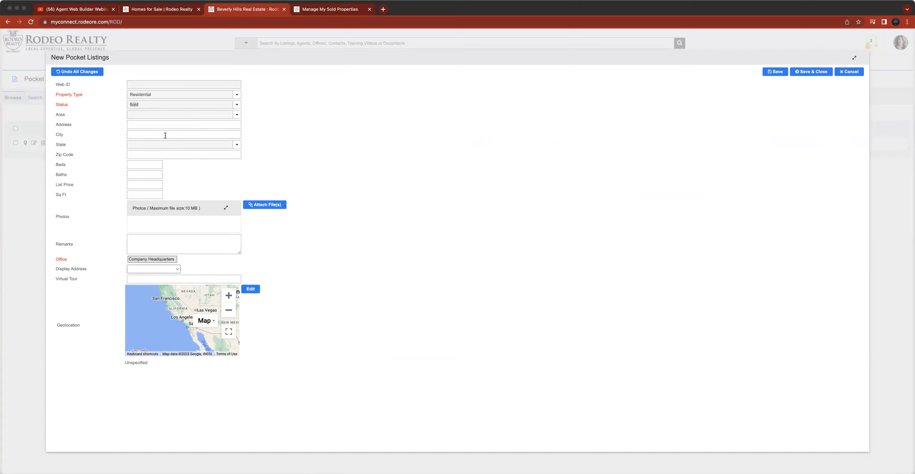
pyautogui.click(149, 115)
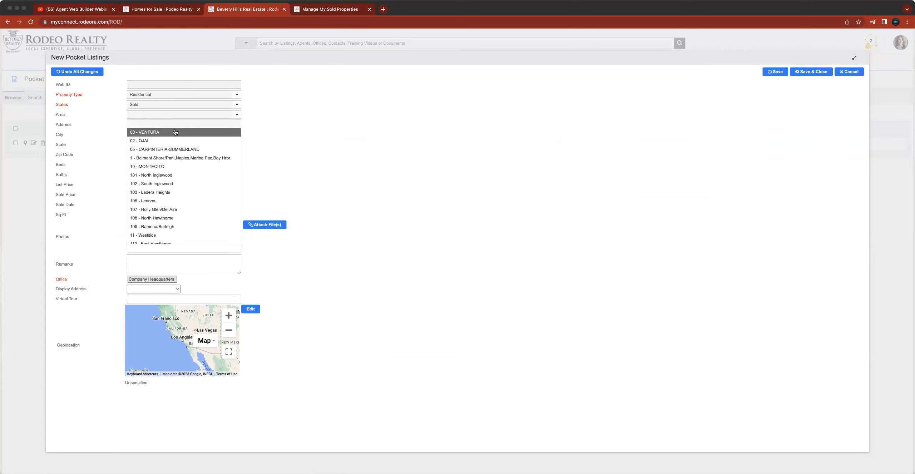
pyautogui.click(174, 128)
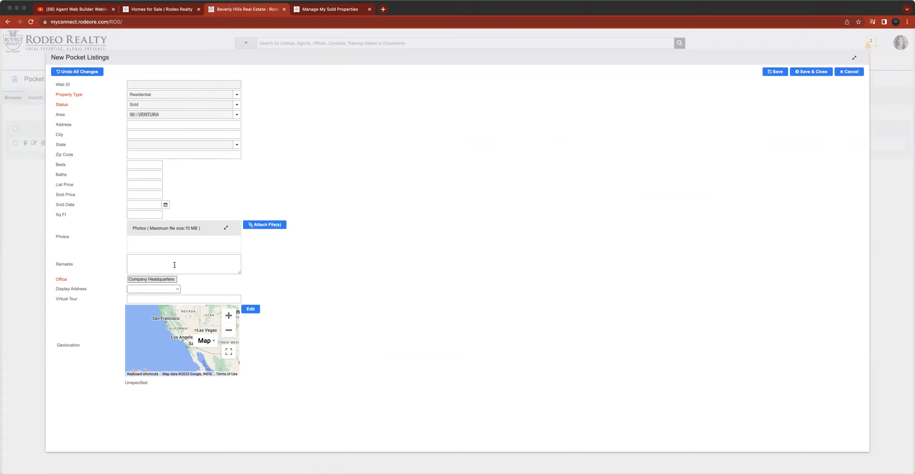
# - Review the property type and status options, then cancel the new pocket listing and discard changes
pyautogui.click(236, 94)
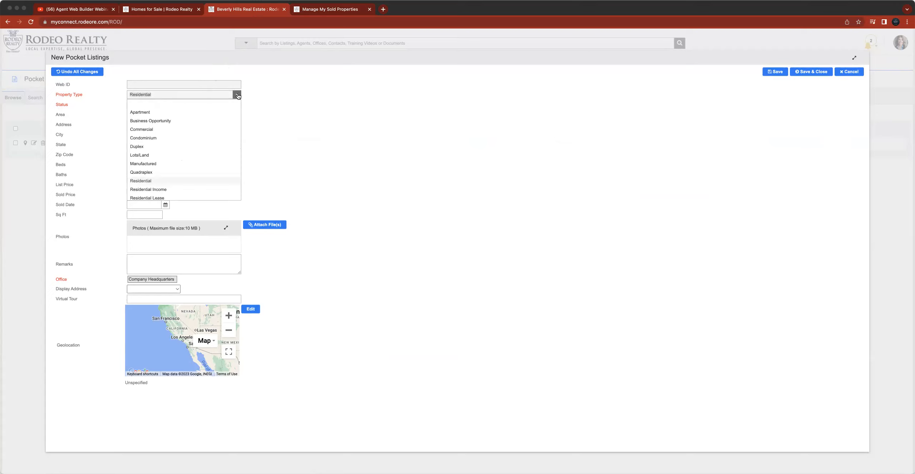
pyautogui.click(256, 95)
pyautogui.click(172, 105)
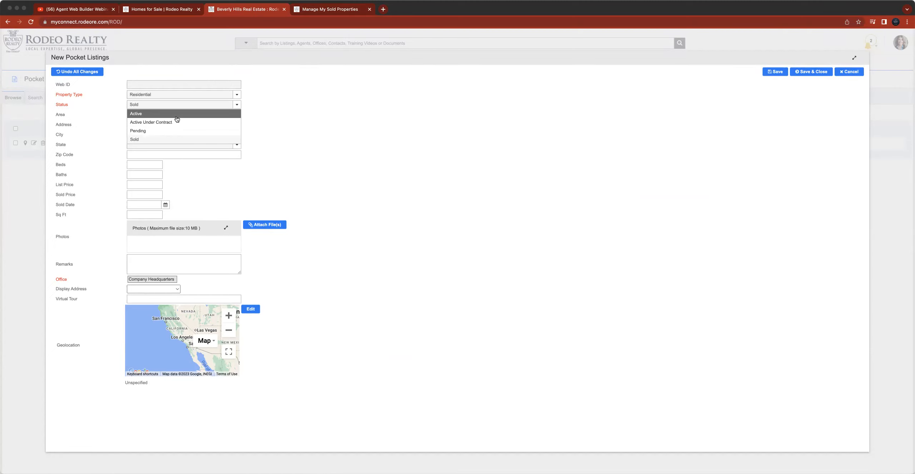
pyautogui.click(368, 154)
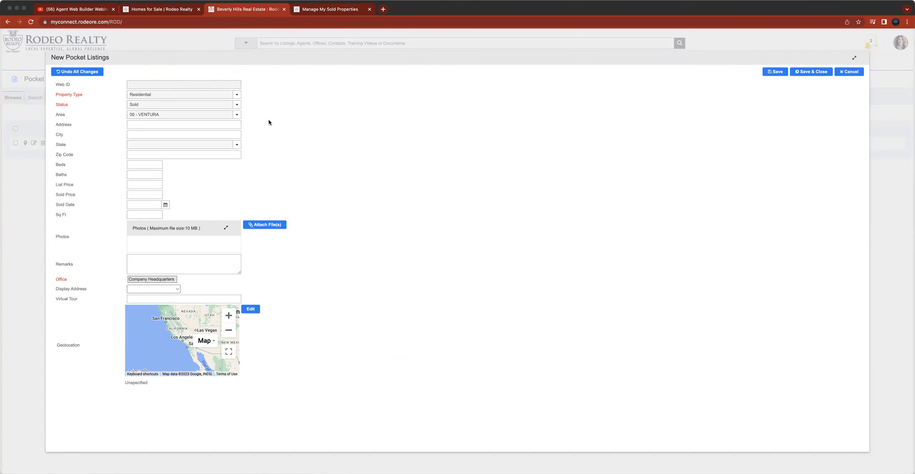
pyautogui.click(851, 73)
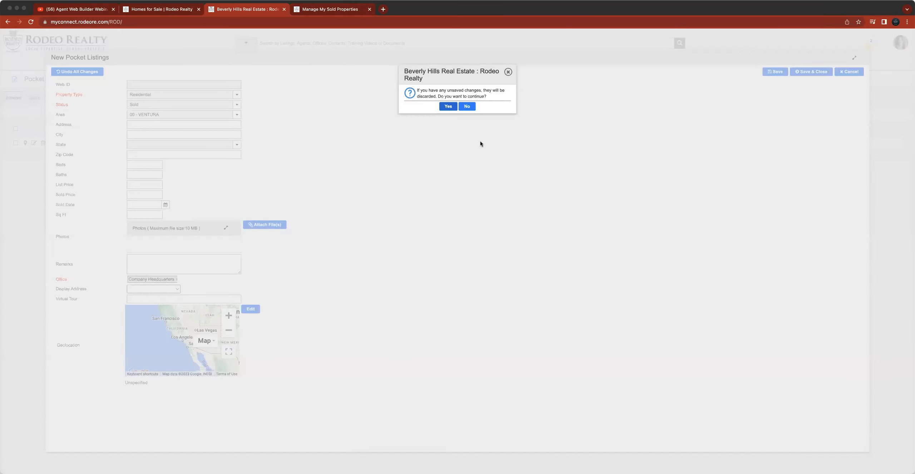
pyautogui.click(448, 107)
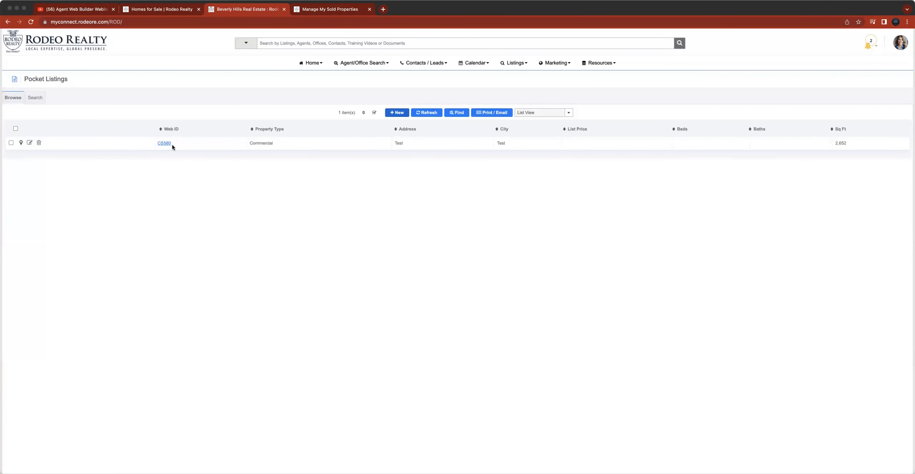
# - Copy the pocket listing's Web ID CS580 and search Manage My Sold Properties for it
pyautogui.click(331, 10)
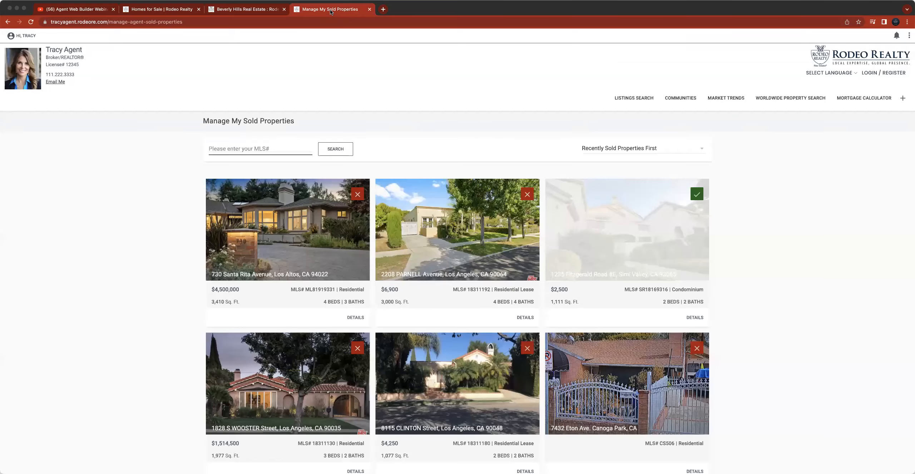
pyautogui.click(271, 13)
pyautogui.moveTo(172, 143); pyautogui.dragTo(159, 145)
pyautogui.press('super+c')
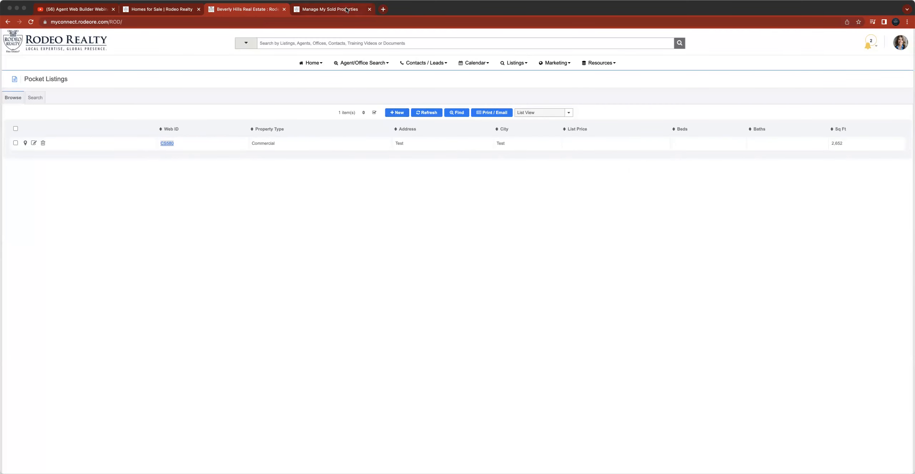
pyautogui.click(331, 9)
pyautogui.press('super+v')
pyautogui.click(335, 149)
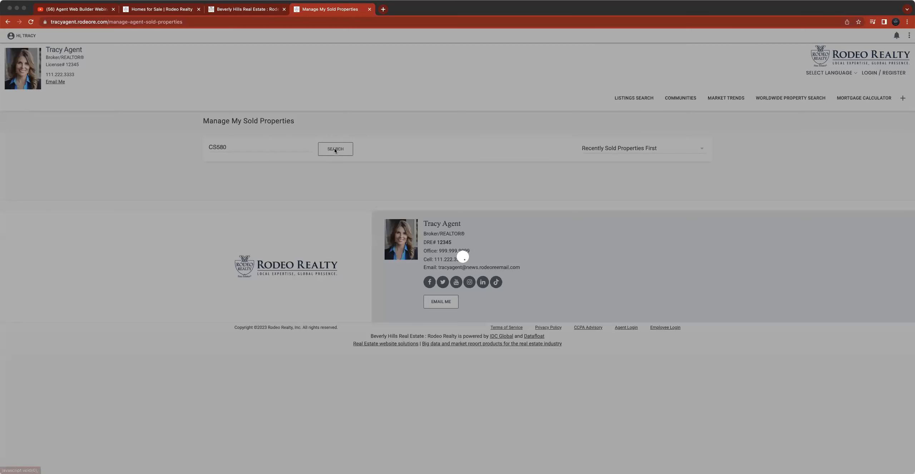
# - Clear the MLS search field and rerun the sold properties search
pyautogui.doubleClick(238, 150)
pyautogui.press('BackSpace')
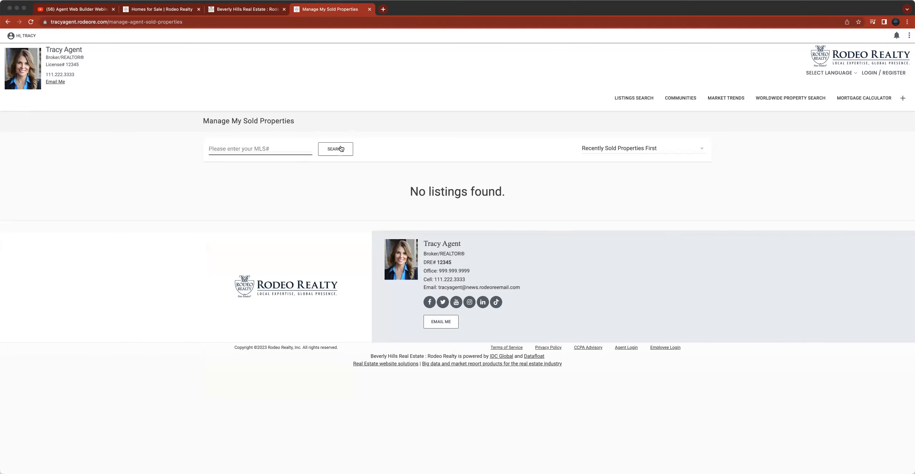
pyautogui.click(341, 149)
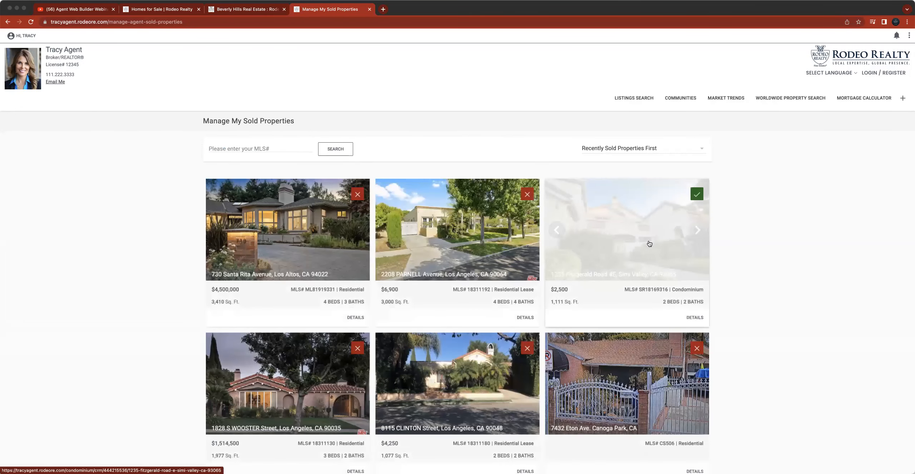
# - Scroll through the sold properties list and switch between the portal and website tabs
pyautogui.scroll(-2, 652, 334)
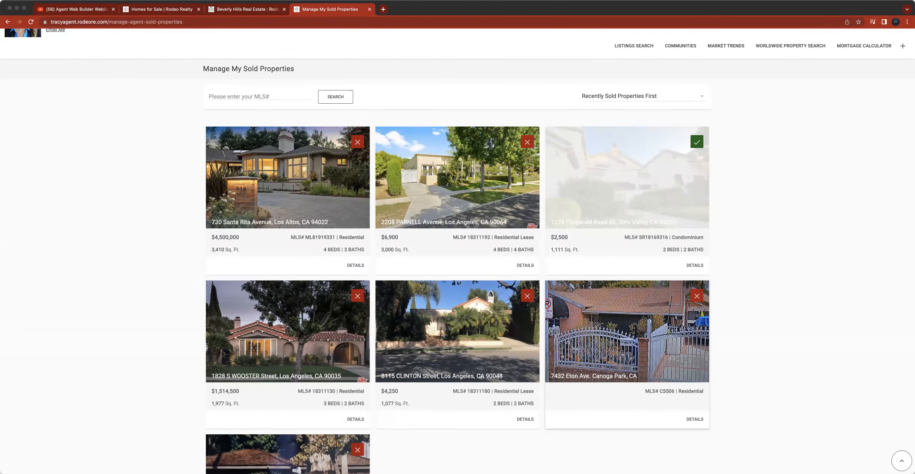
pyautogui.click(231, 9)
pyautogui.click(306, 9)
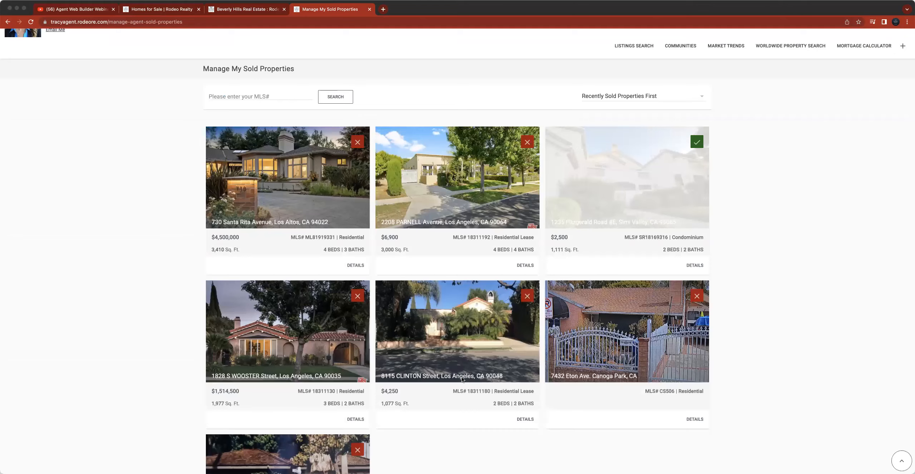
pyautogui.scroll(-4, 465, 375)
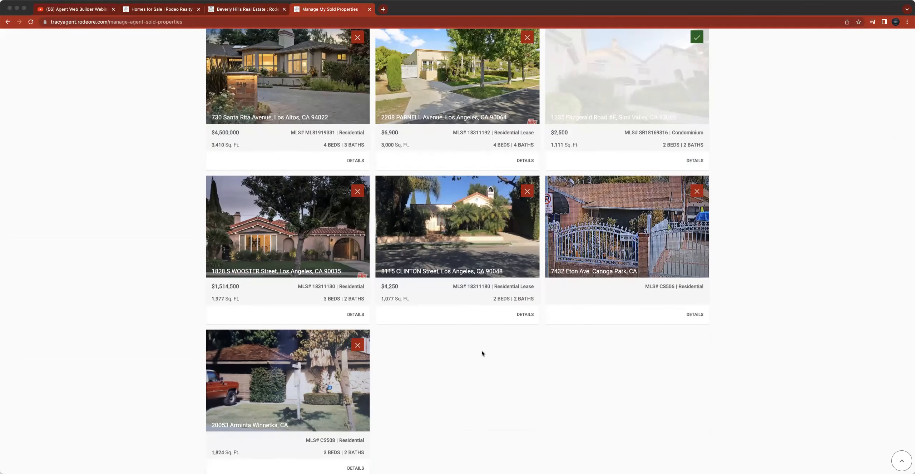
pyautogui.scroll(4, 482, 352)
pyautogui.scroll(2, 481, 353)
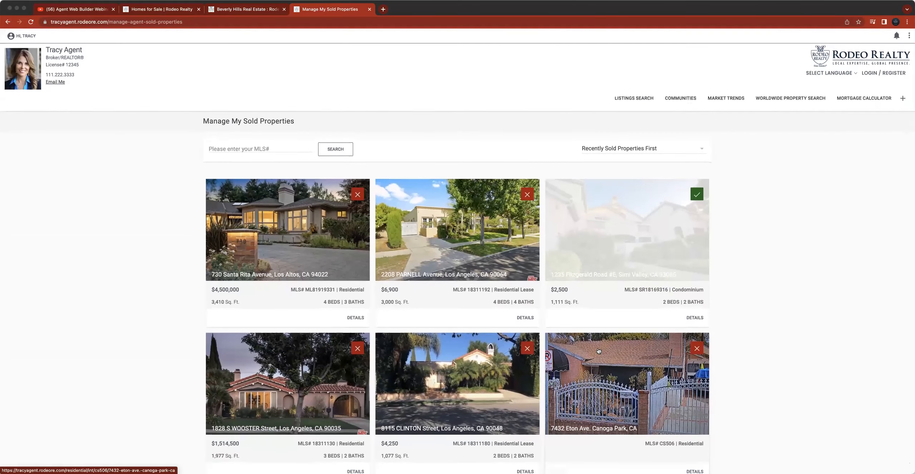
pyautogui.scroll(-3, 631, 317)
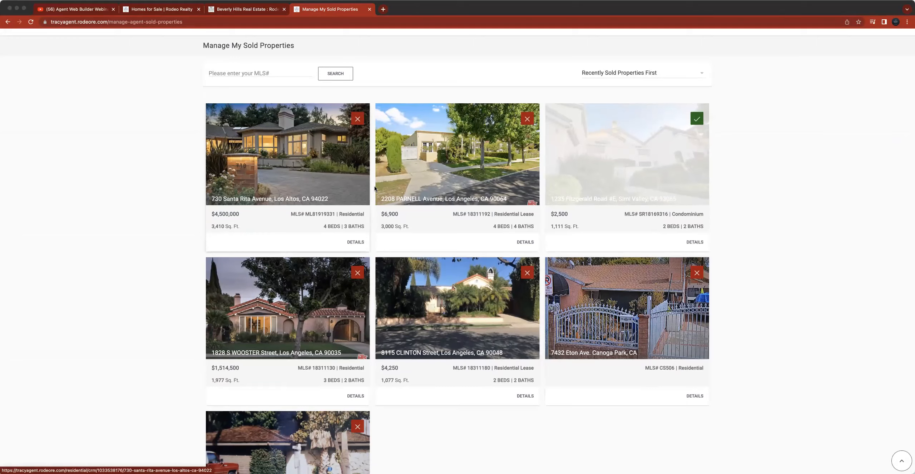
pyautogui.scroll(1, 312, 225)
pyautogui.scroll(2, 313, 225)
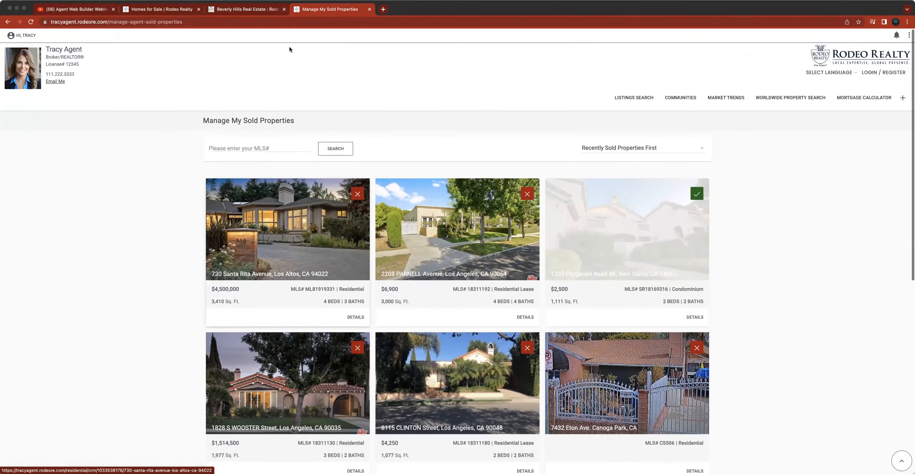
pyautogui.click(249, 9)
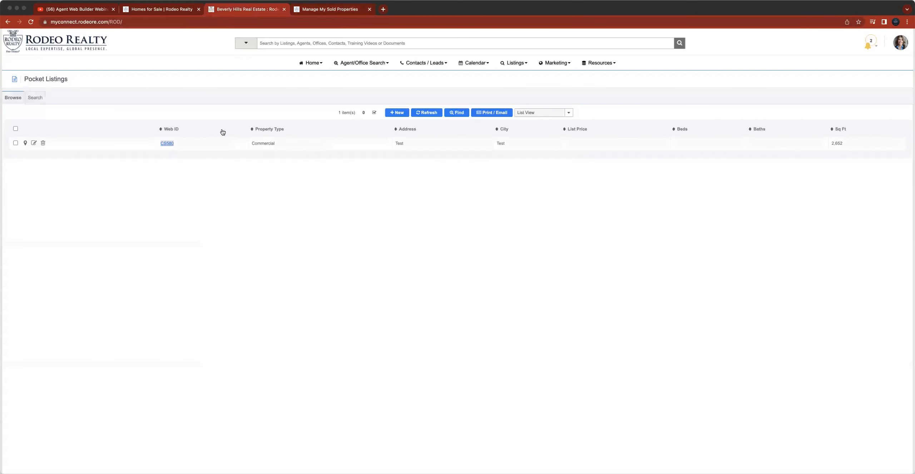
pyautogui.click(341, 9)
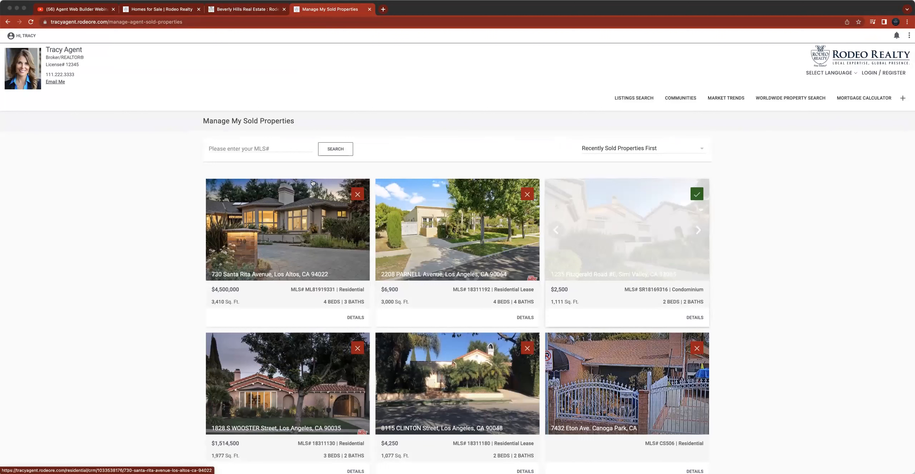
# - Enter CS580 in the sold properties MLS search field
pyautogui.click(285, 146)
pyautogui.write('CS580')
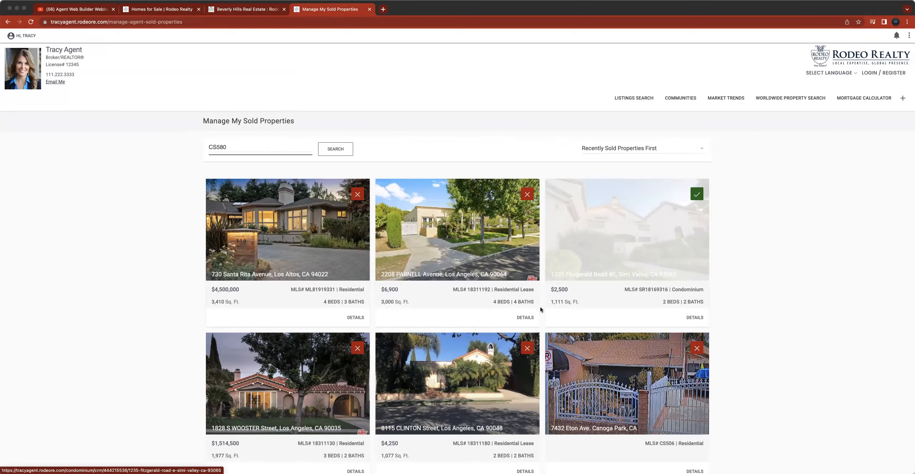
pyautogui.scroll(-2, 546, 307)
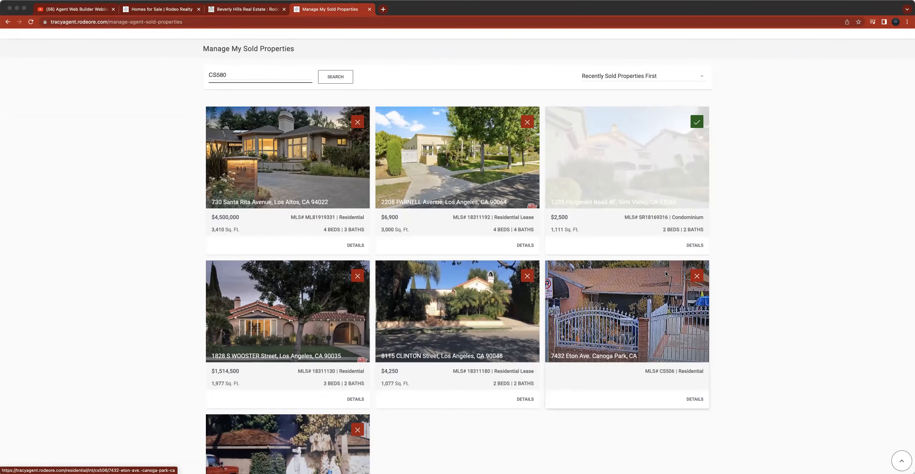
pyautogui.scroll(2, 662, 271)
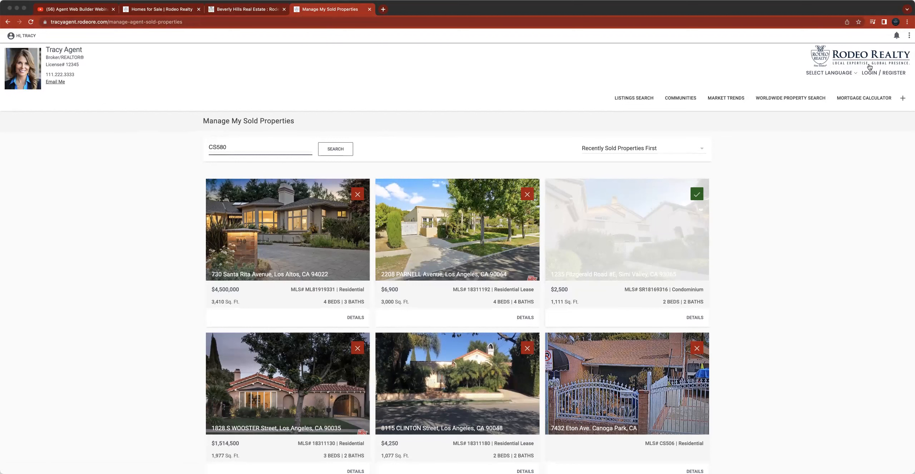
pyautogui.click(842, 56)
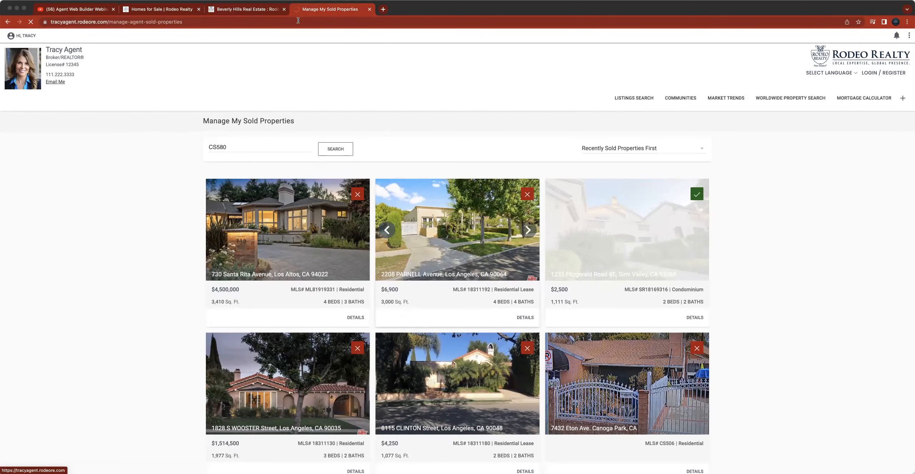
# - Open the agent website from the portal's My Website tile and open Manage Widgets
pyautogui.click(248, 10)
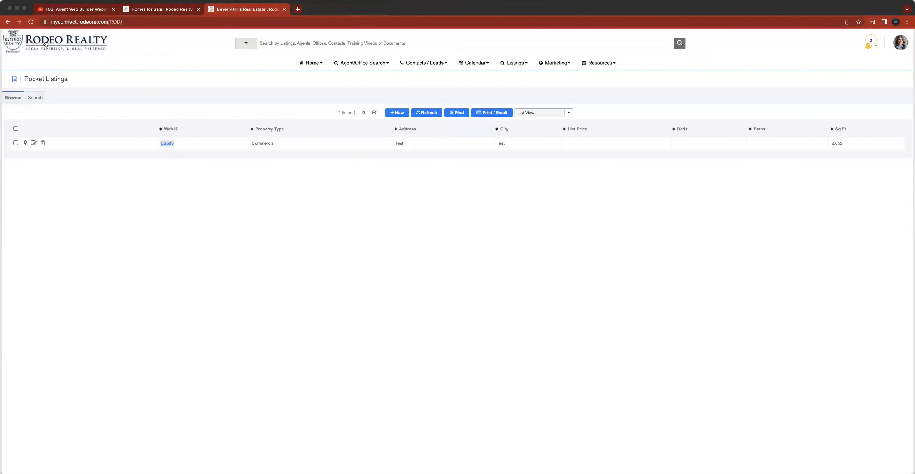
pyautogui.click(46, 41)
pyautogui.click(434, 303)
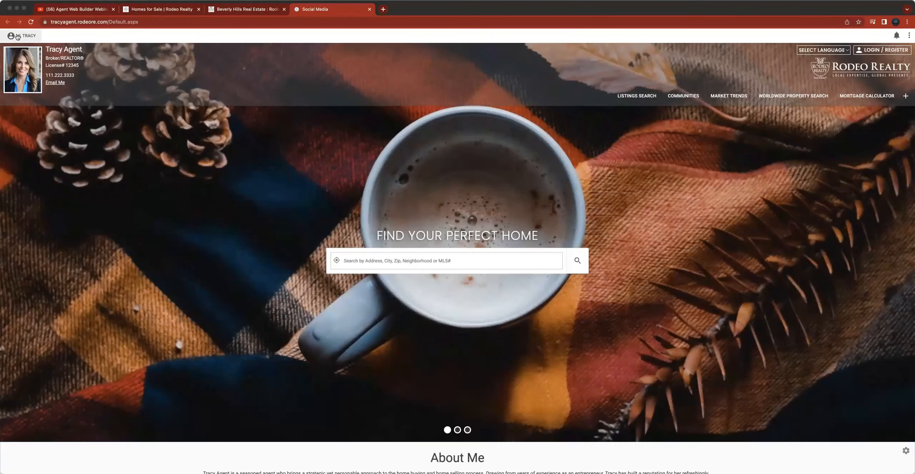
pyautogui.click(17, 37)
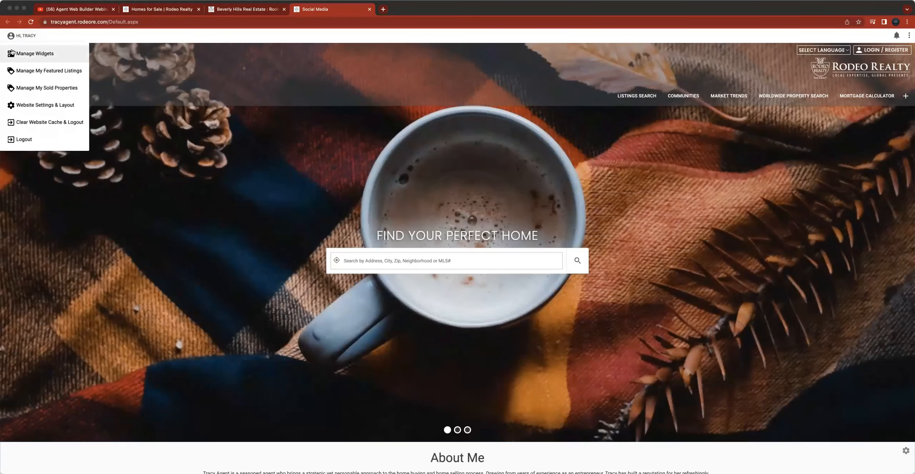
pyautogui.click(26, 54)
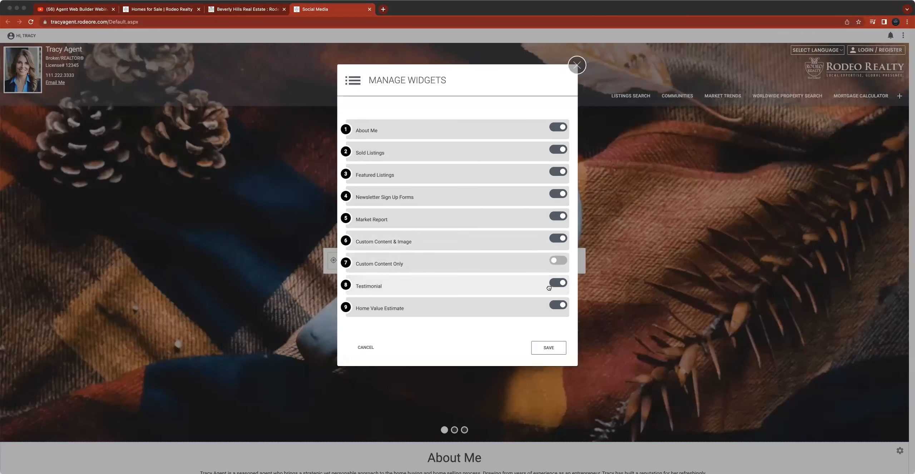
# - Toggle the Testimonial widget off and back on, then save the widget settings
pyautogui.click(560, 284)
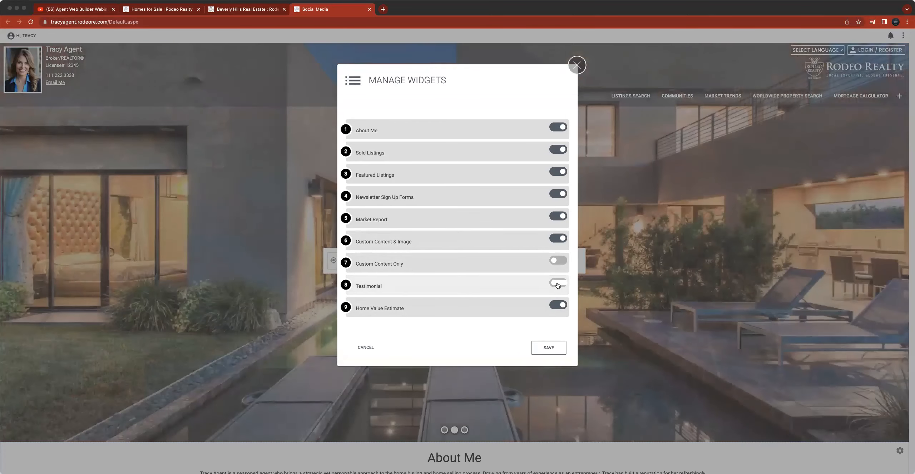
pyautogui.click(558, 283)
pyautogui.click(561, 352)
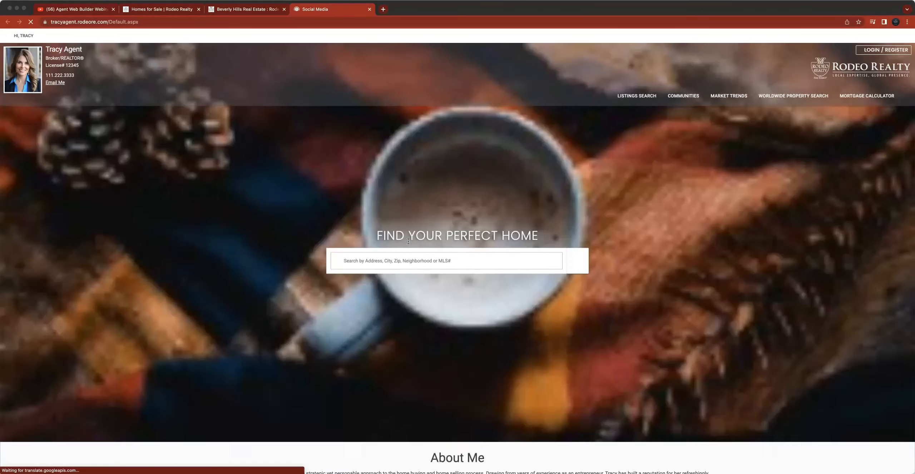
# - Submit a new testimonial reading '123 Test' under the name 'Their Name Here' through the website's Add Testimonial form
pyautogui.scroll(-15, 406, 246)
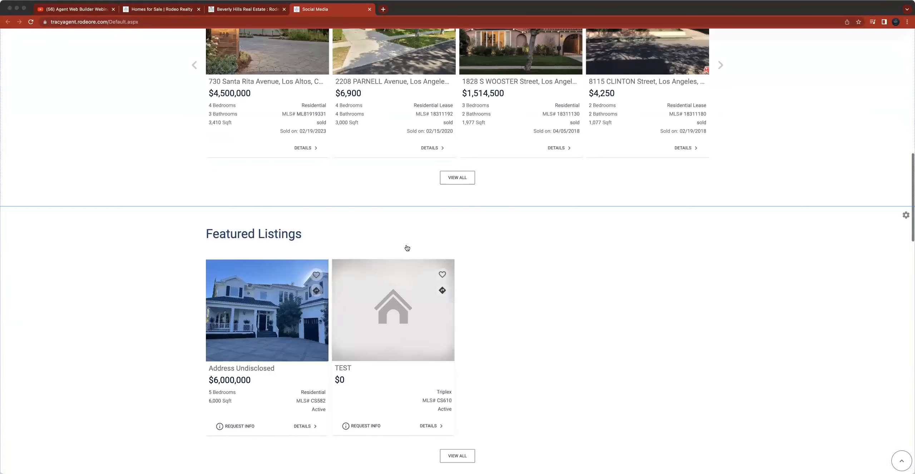
pyautogui.scroll(-15, 406, 247)
pyautogui.scroll(-15, 406, 247)
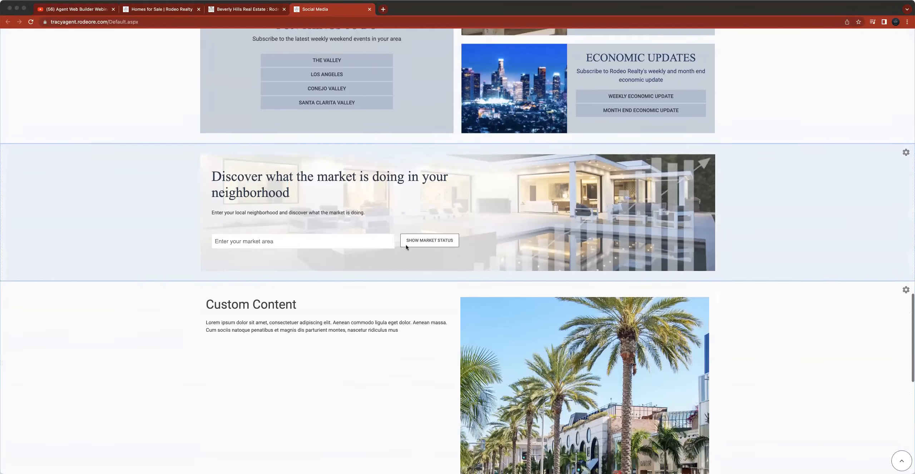
pyautogui.scroll(-1, 406, 247)
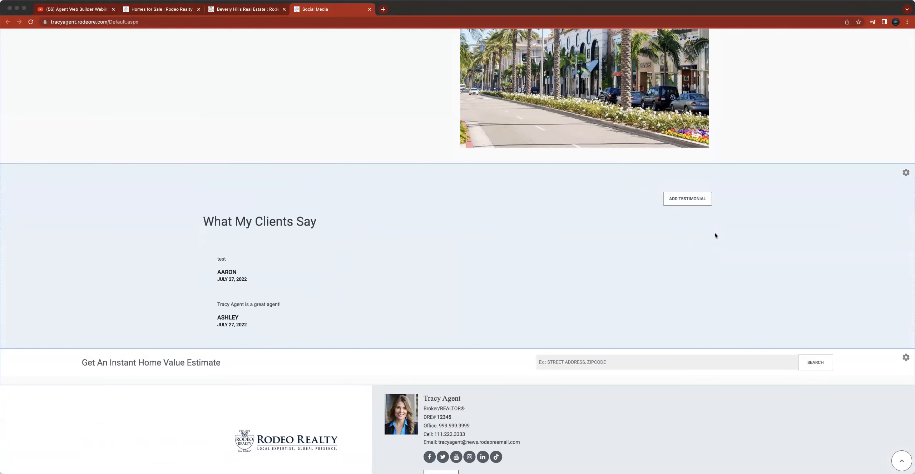
pyautogui.scroll(-2, 715, 234)
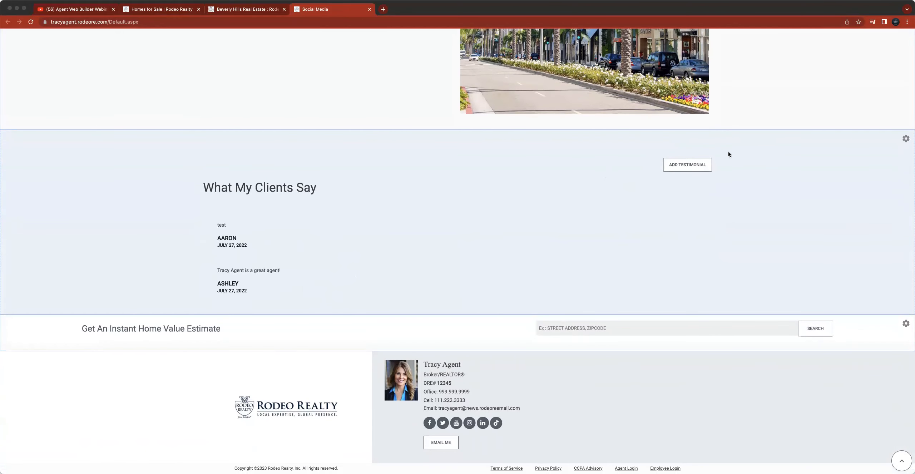
pyautogui.click(692, 165)
pyautogui.click(331, 154)
pyautogui.write('123')
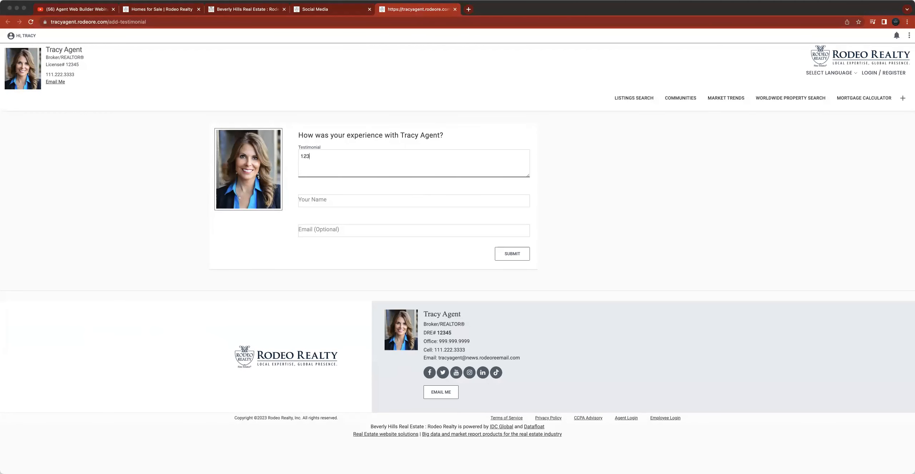
pyautogui.write(' Test')
pyautogui.press('Tab')
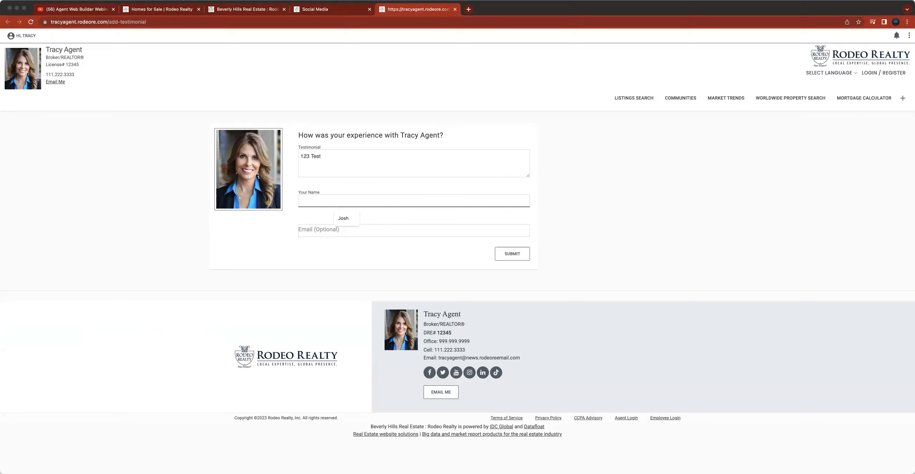
pyautogui.write('Their Name Here')
pyautogui.click(512, 254)
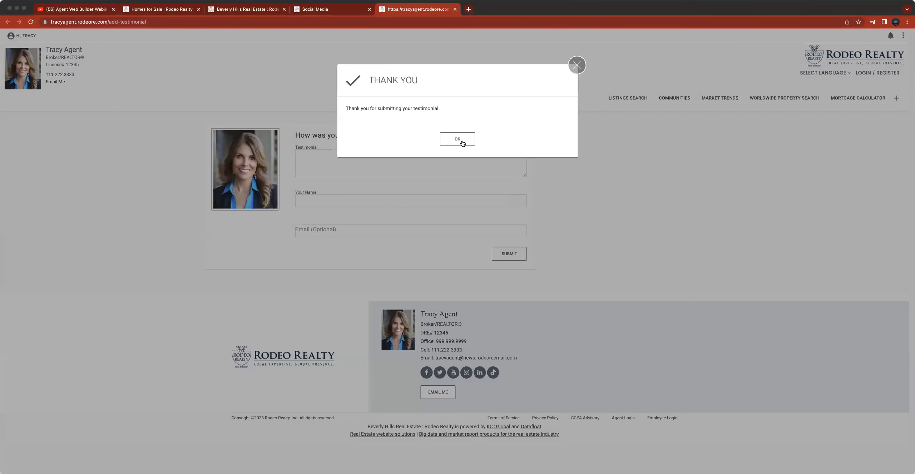
# - In the portal's Marketing testimonials list, edit the 'Their Name Here' testimonial and set Publish to Yes, then save
pyautogui.click(463, 142)
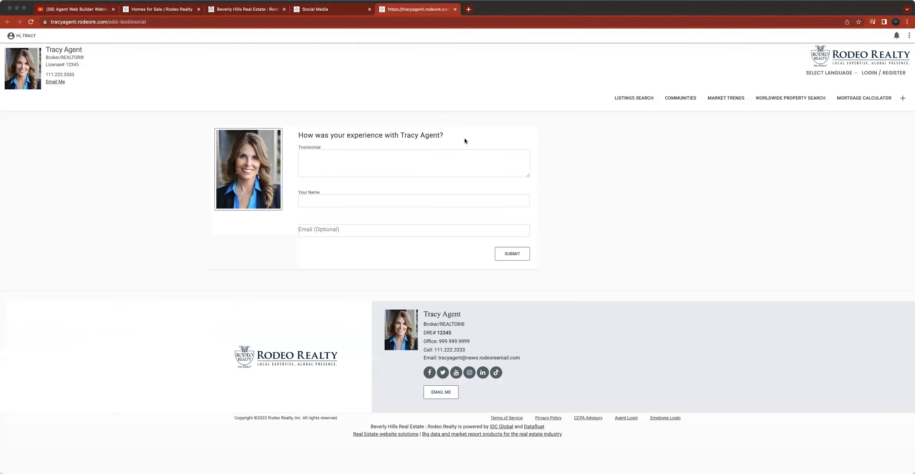
pyautogui.click(259, 9)
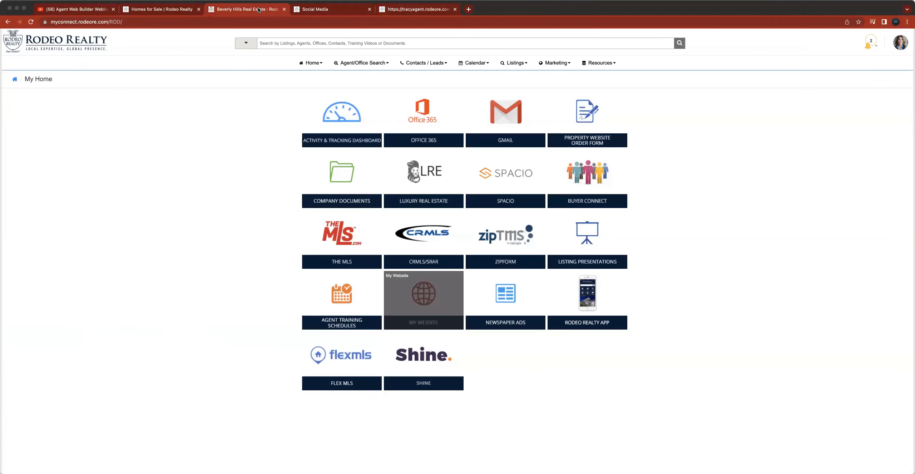
pyautogui.click(558, 63)
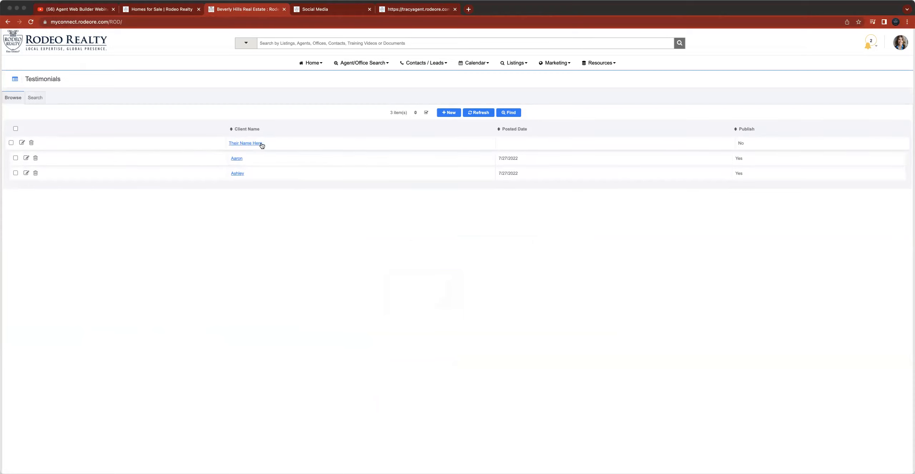
pyautogui.click(21, 143)
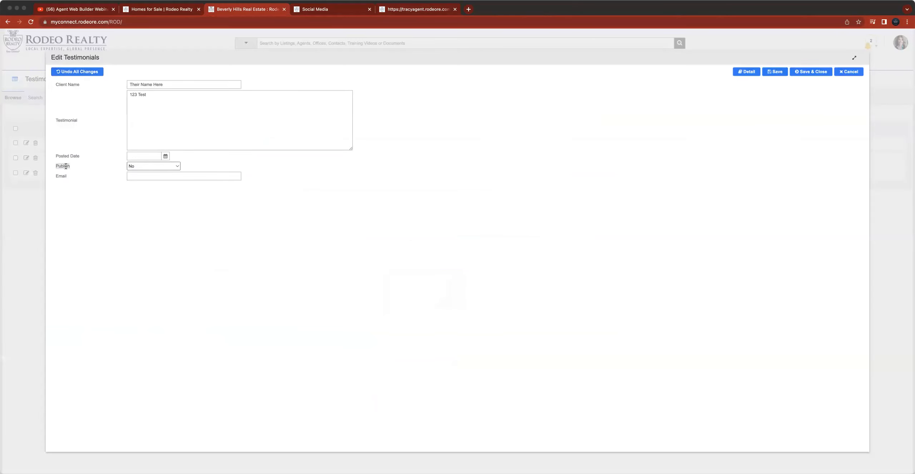
pyautogui.click(168, 167)
pyautogui.click(166, 159)
pyautogui.click(812, 72)
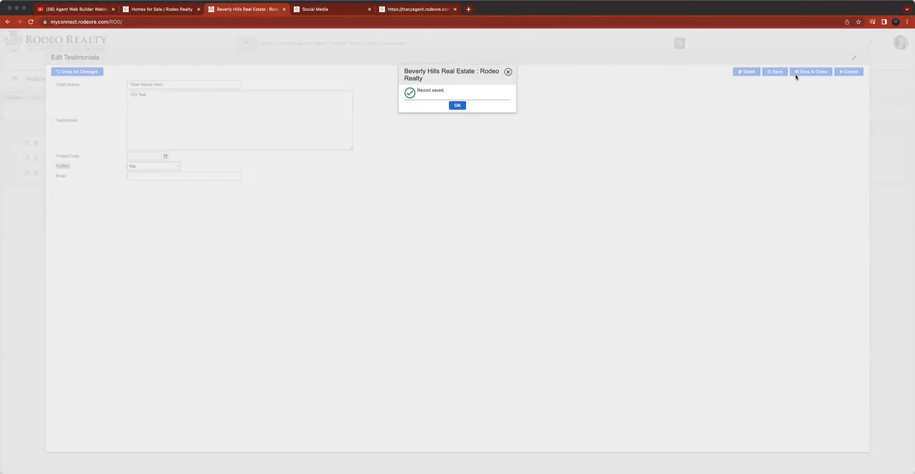
pyautogui.click(457, 105)
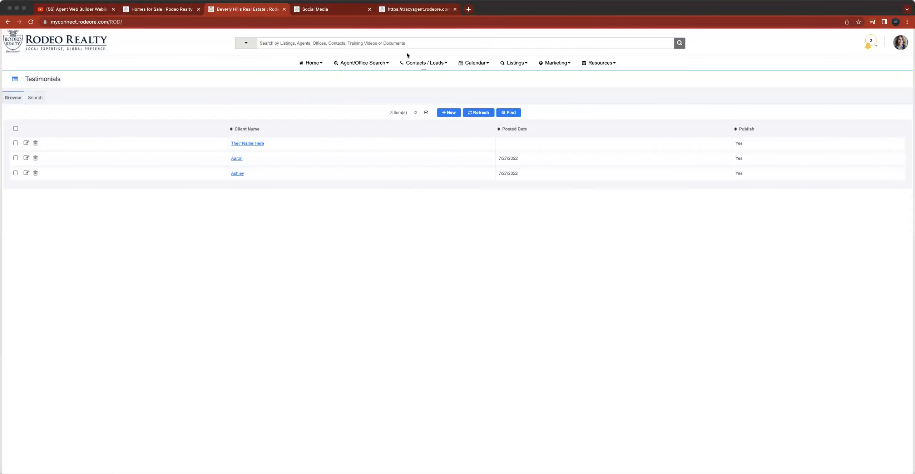
# - Return to the agent website tab to check the testimonials section
pyautogui.click(426, 12)
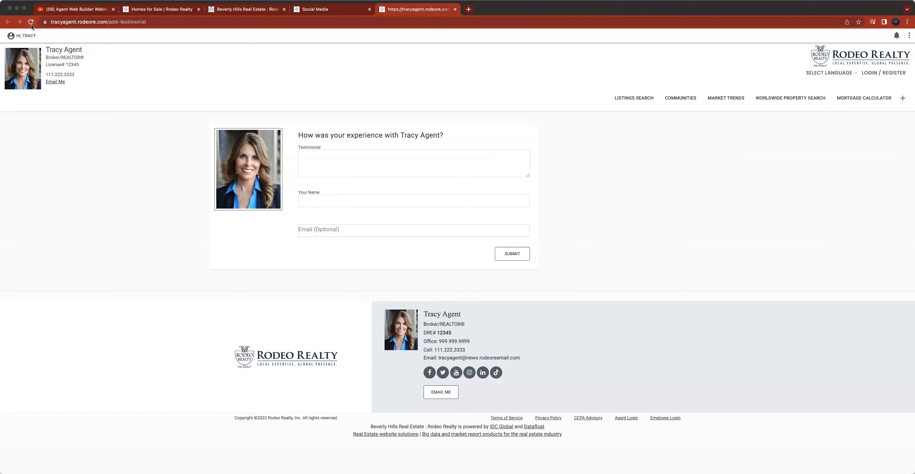
pyautogui.click(318, 3)
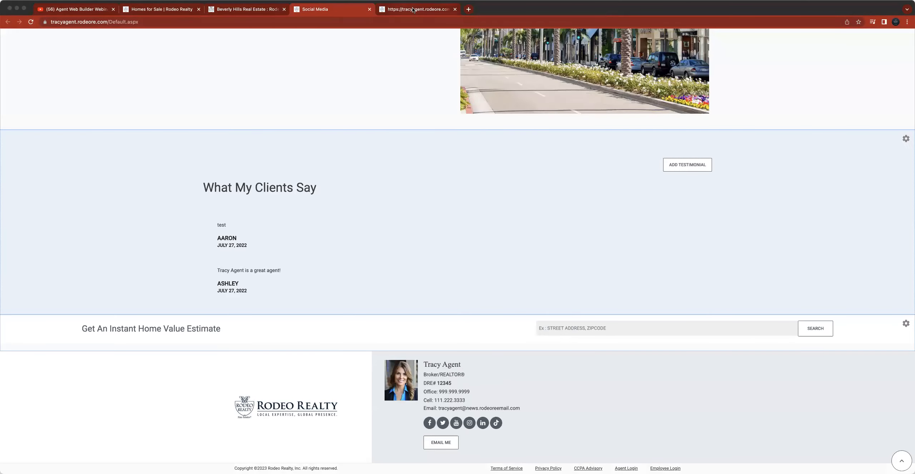
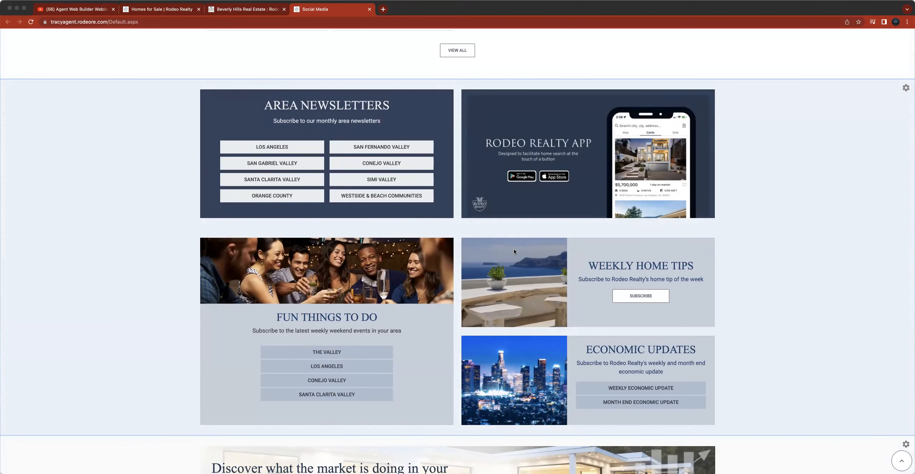
# - Turn off the Newsletter Sign Up Forms widget and save the widget settings
pyautogui.scroll(20, 155, 147)
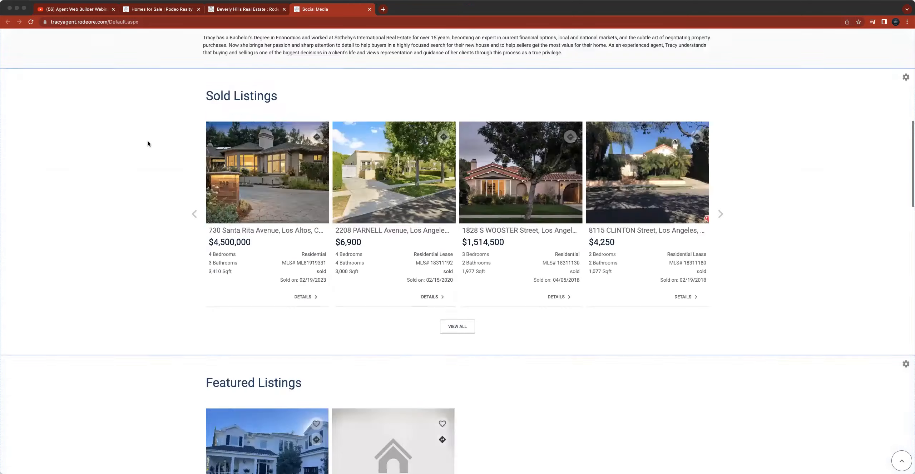
pyautogui.click(13, 36)
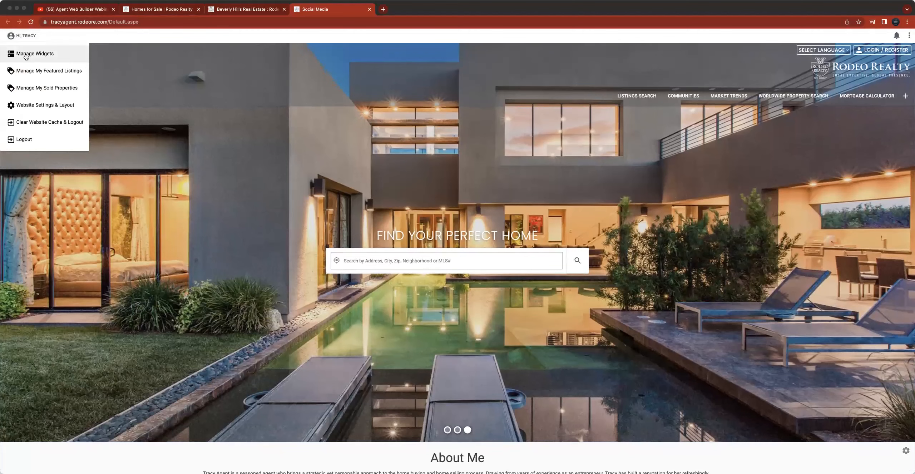
pyautogui.click(31, 57)
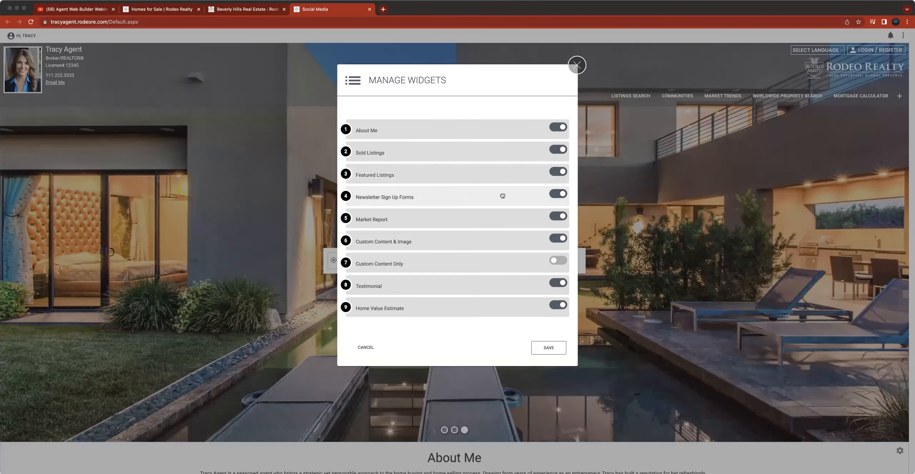
pyautogui.click(559, 195)
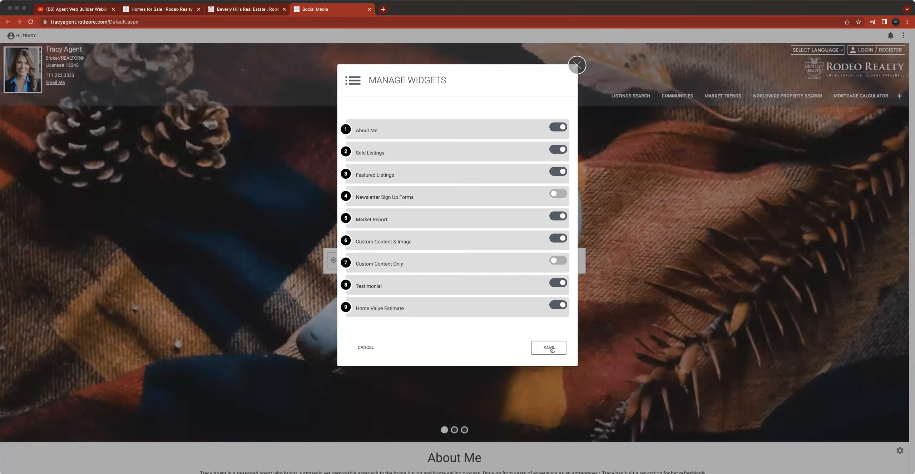
pyautogui.click(547, 348)
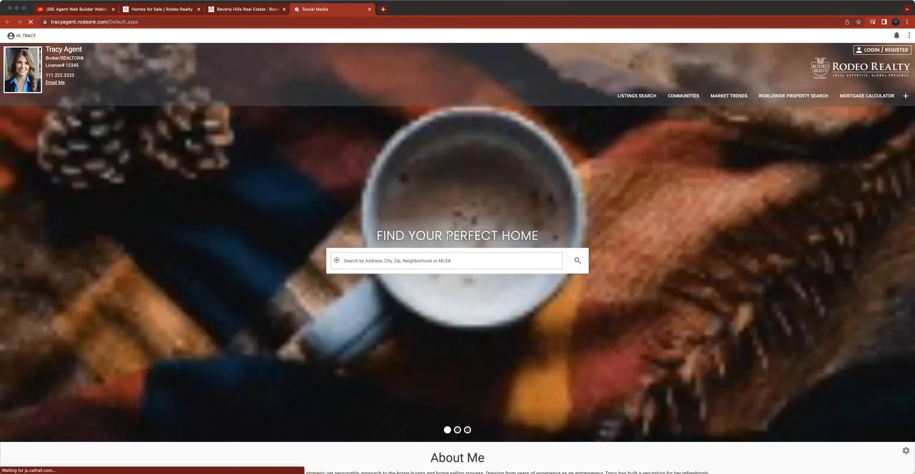
# - Scroll through the agent homepage to review its sections after the widget change
pyautogui.scroll(-9, 447, 237)
pyautogui.scroll(-15, 448, 241)
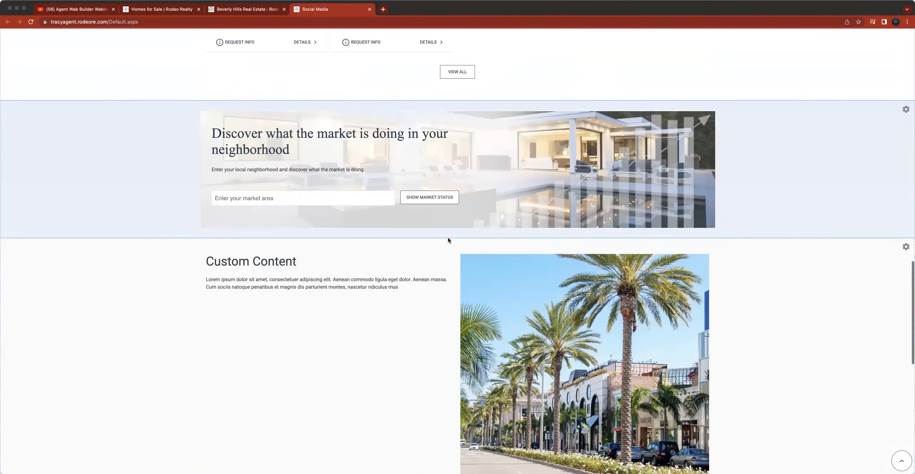
pyautogui.scroll(15, 448, 240)
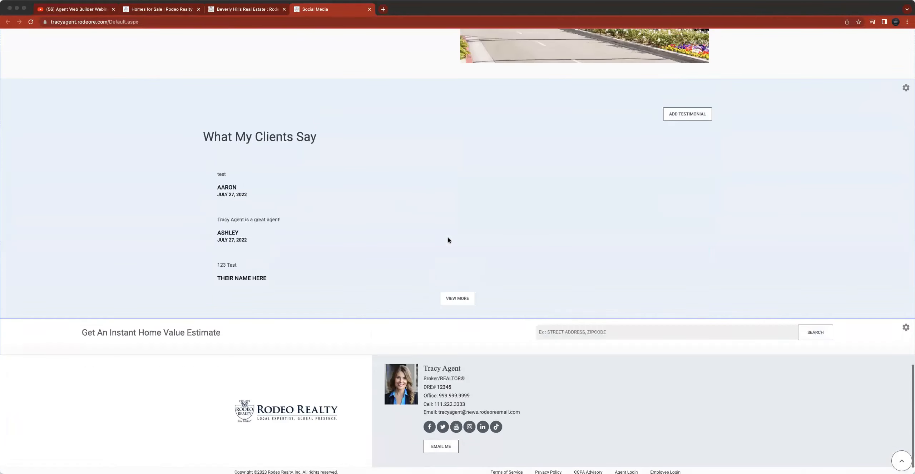
pyautogui.scroll(15, 449, 240)
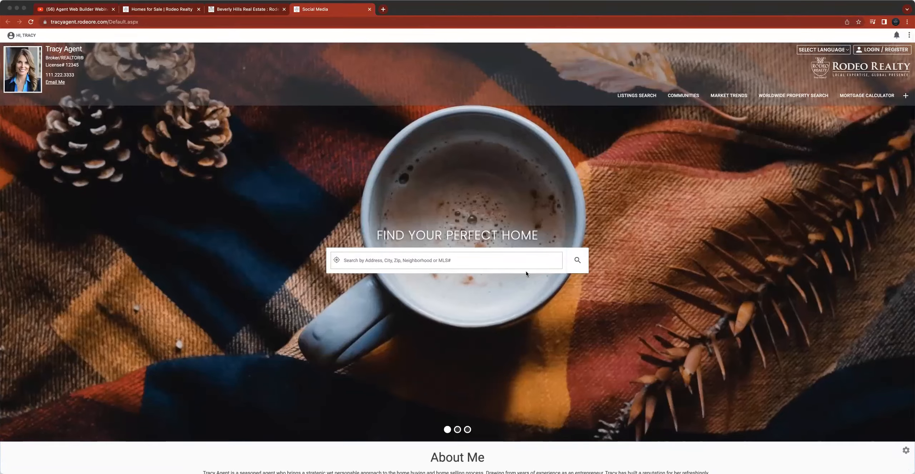
pyautogui.scroll(-10, 526, 271)
pyautogui.scroll(10, 526, 271)
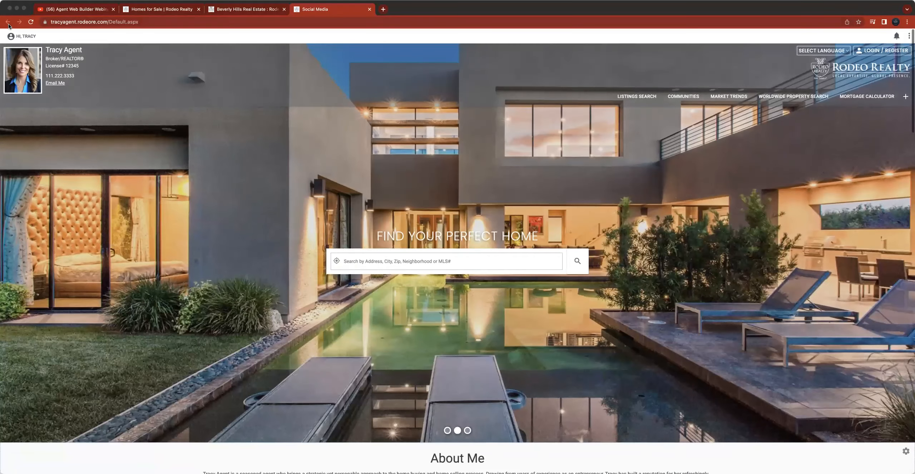
# - Reorder the widgets so Testimonial follows About Me and Home Value Estimate sits above the disabled widgets, then save
pyautogui.click(26, 35)
pyautogui.click(31, 51)
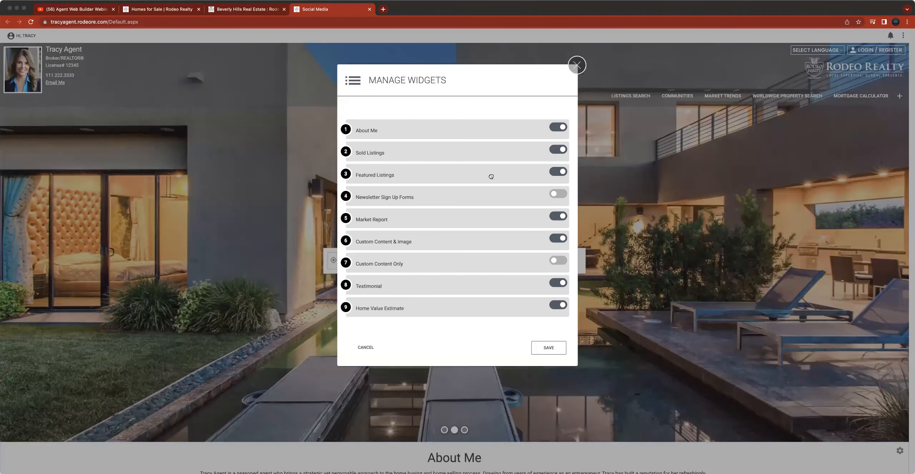
pyautogui.moveTo(346, 152); pyautogui.dragTo(352, 175)
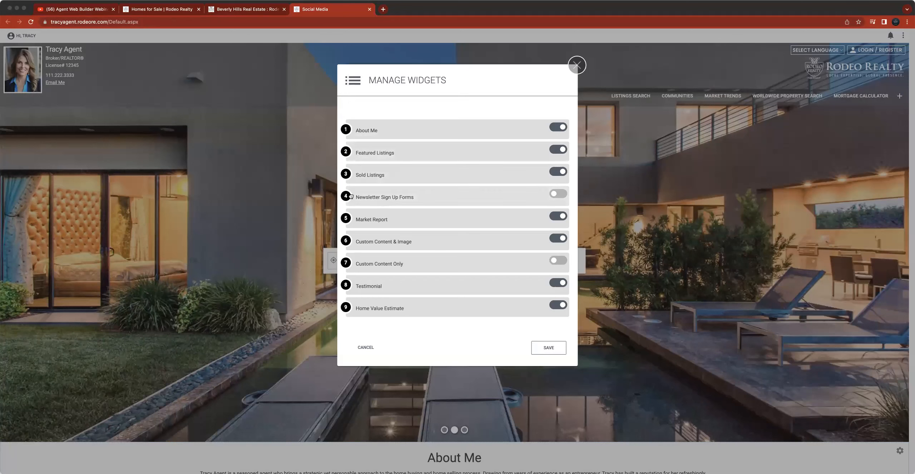
pyautogui.moveTo(346, 218); pyautogui.dragTo(352, 245)
pyautogui.moveTo(348, 286); pyautogui.dragTo(349, 150)
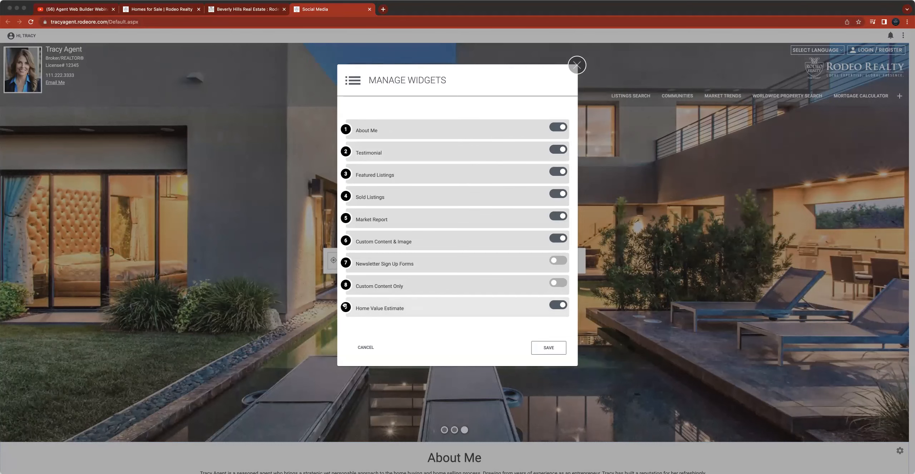
pyautogui.moveTo(345, 305); pyautogui.dragTo(346, 262)
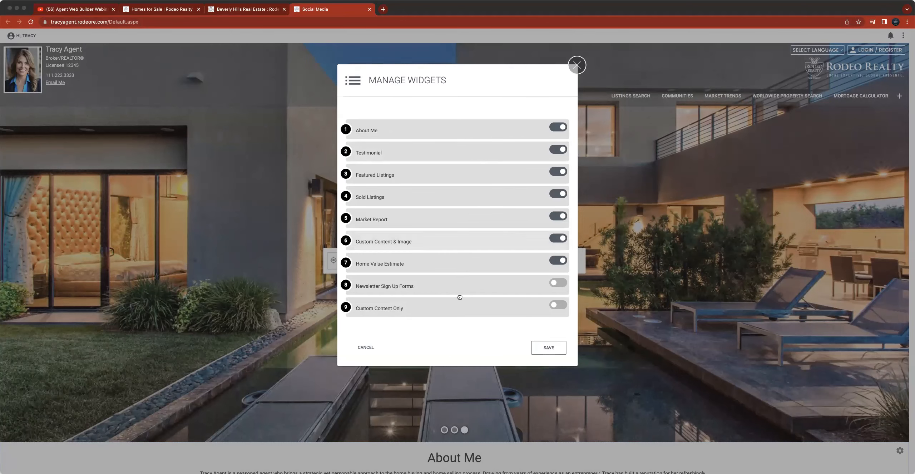
pyautogui.click(544, 346)
# - Scroll through the homepage to review the new widget order
pyautogui.scroll(-14, 466, 349)
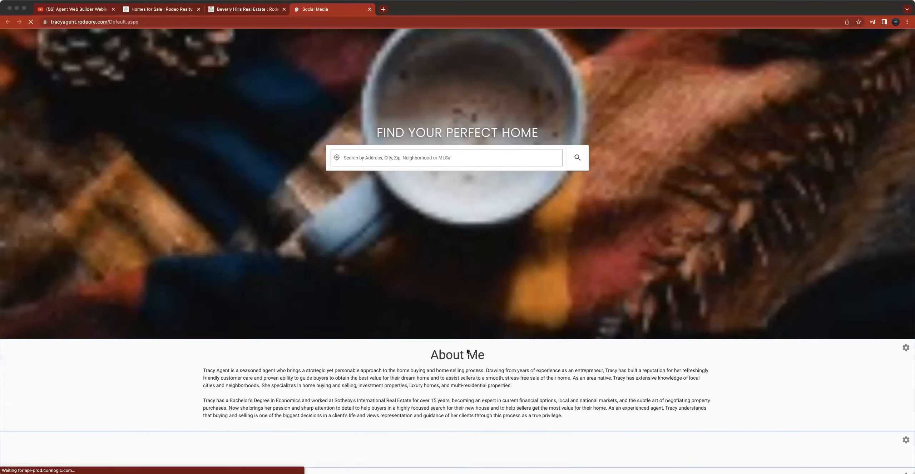
pyautogui.scroll(-15, 466, 352)
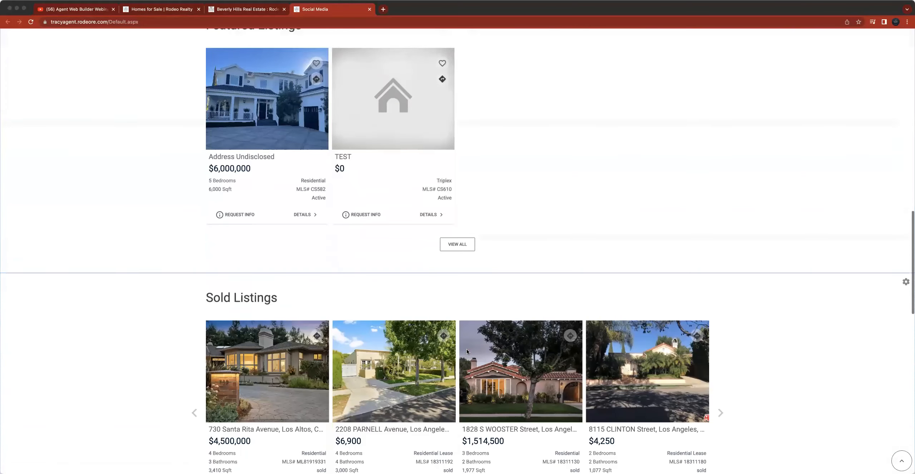
pyautogui.scroll(-6, 466, 352)
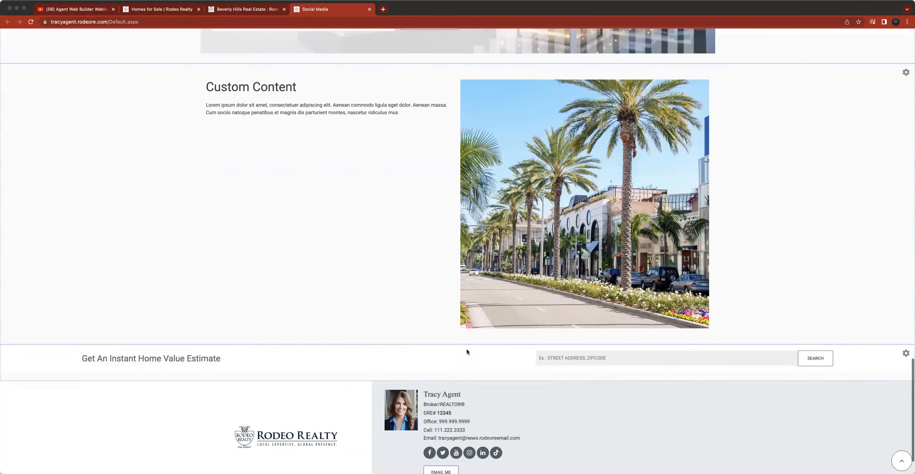
pyautogui.scroll(15, 466, 352)
pyautogui.scroll(12, 466, 352)
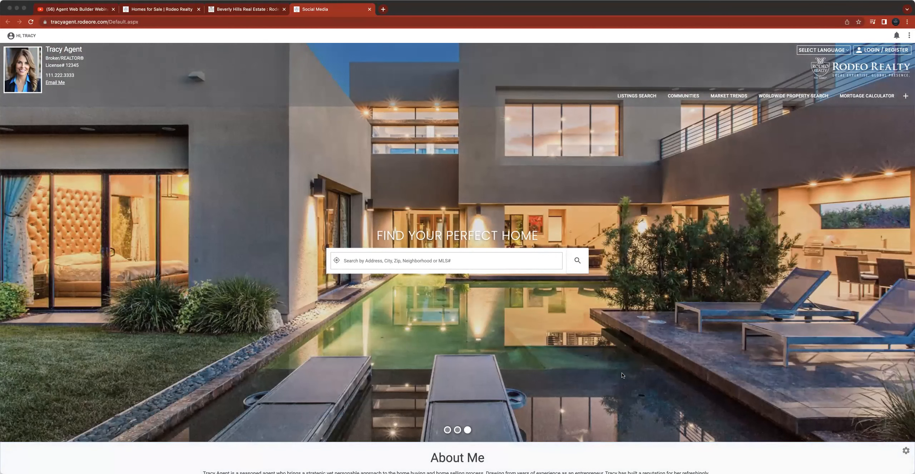
# - Flip through the homepage banner slides
pyautogui.click(447, 430)
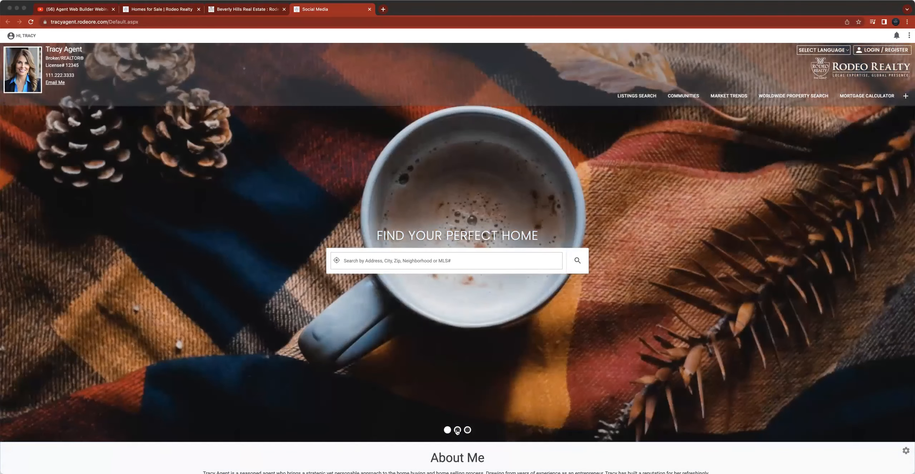
pyautogui.click(457, 430)
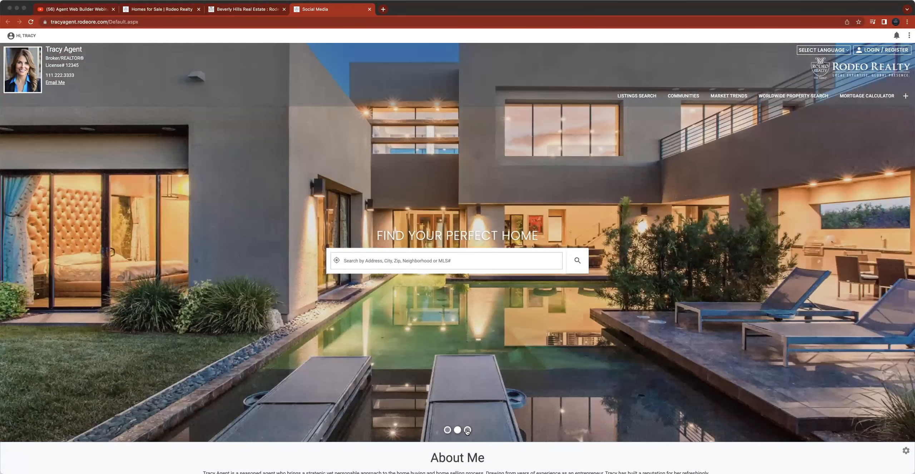
pyautogui.click(467, 430)
# - Remove the coffee-mug banner from the homepage banners
pyautogui.click(908, 37)
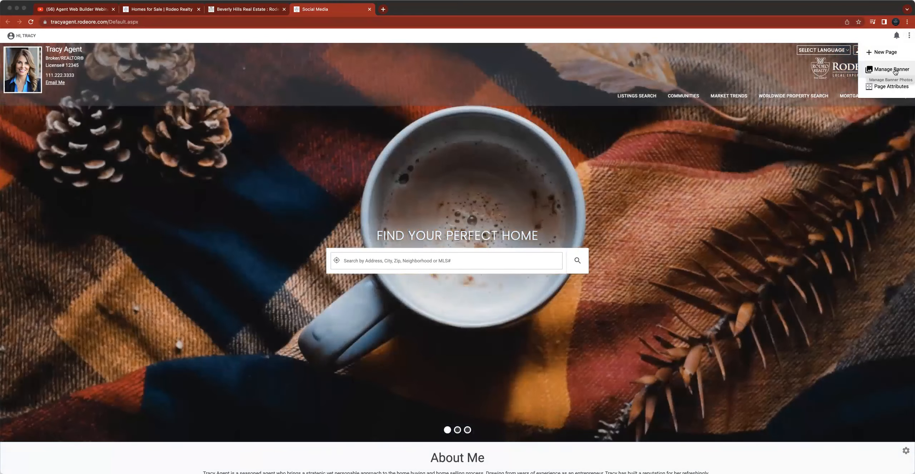
pyautogui.click(893, 70)
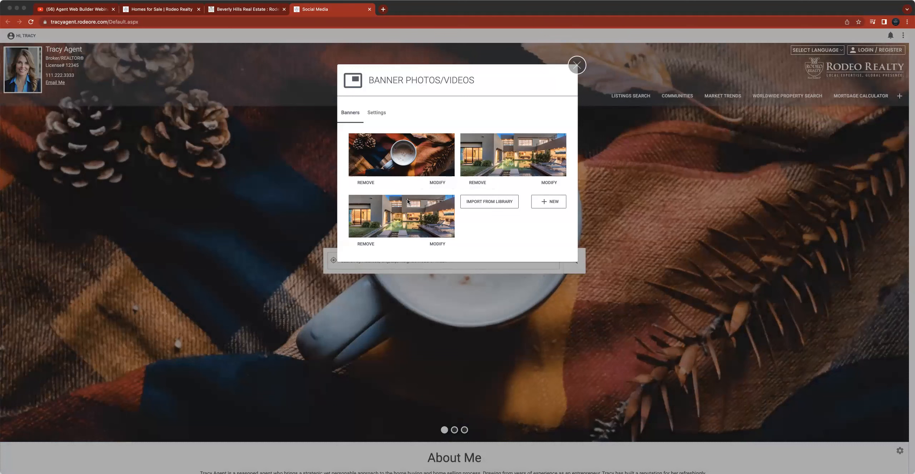
pyautogui.click(365, 183)
pyautogui.click(552, 134)
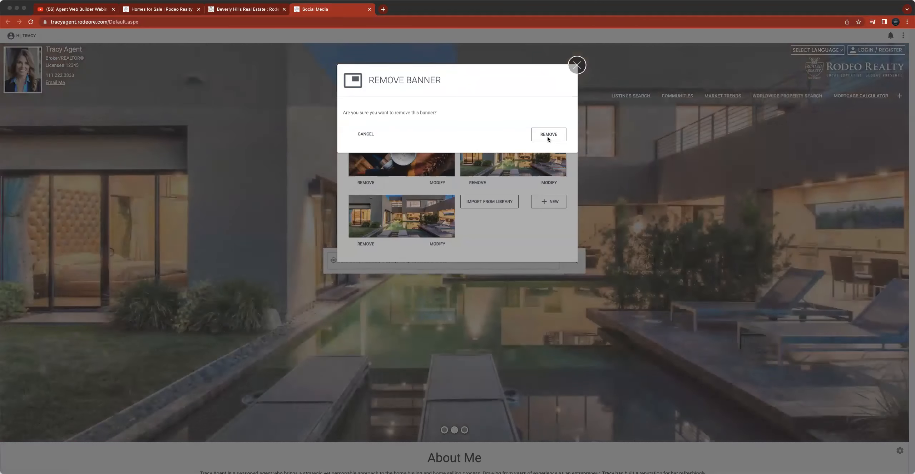
pyautogui.click(547, 135)
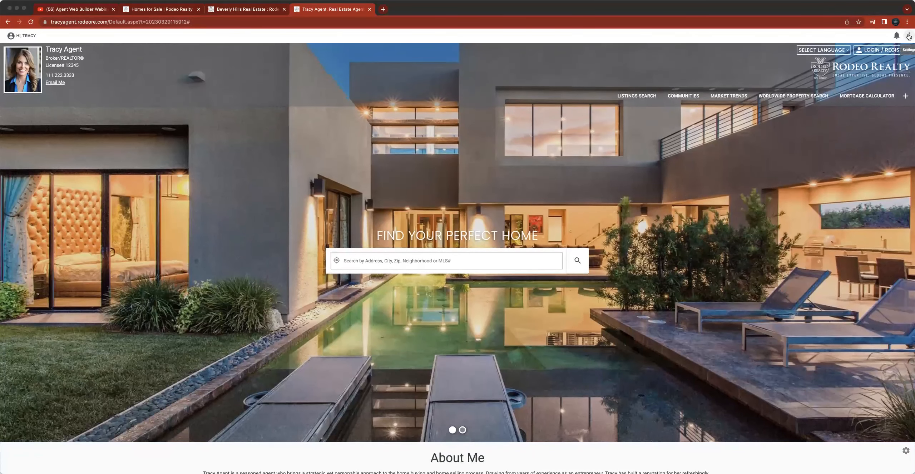
# - Remove one of the two duplicate house banners from the homepage banners
pyautogui.click(909, 35)
pyautogui.click(891, 69)
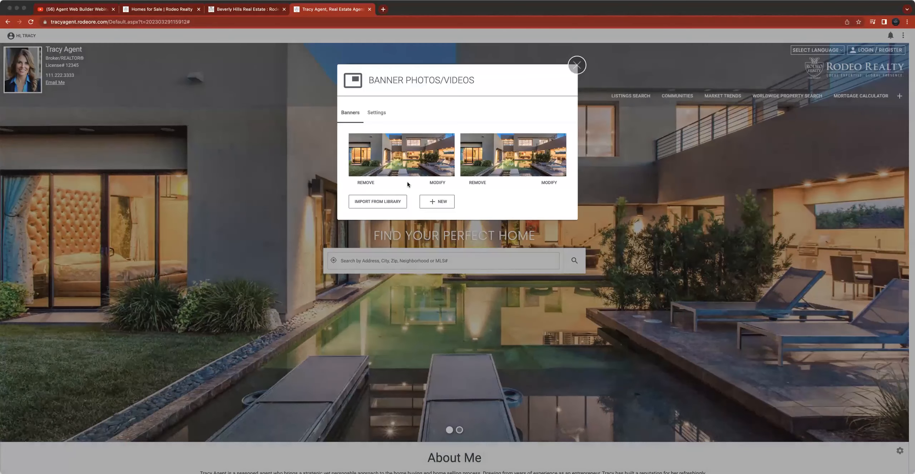
pyautogui.click(368, 182)
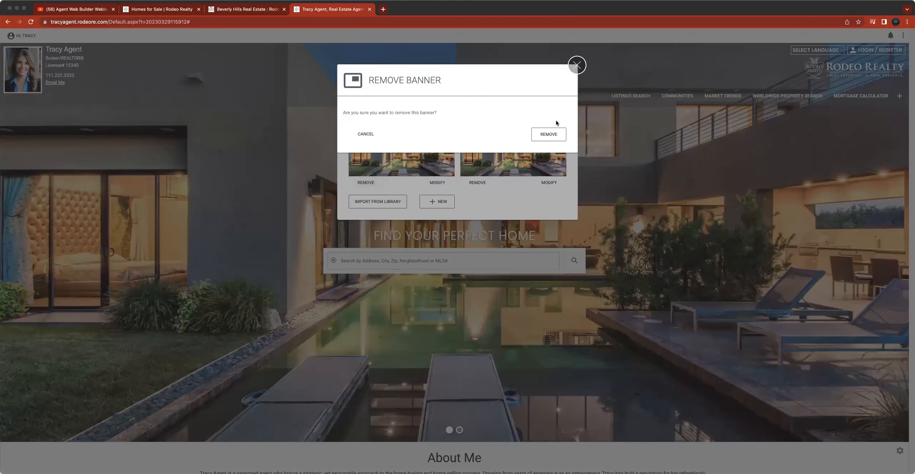
pyautogui.click(548, 135)
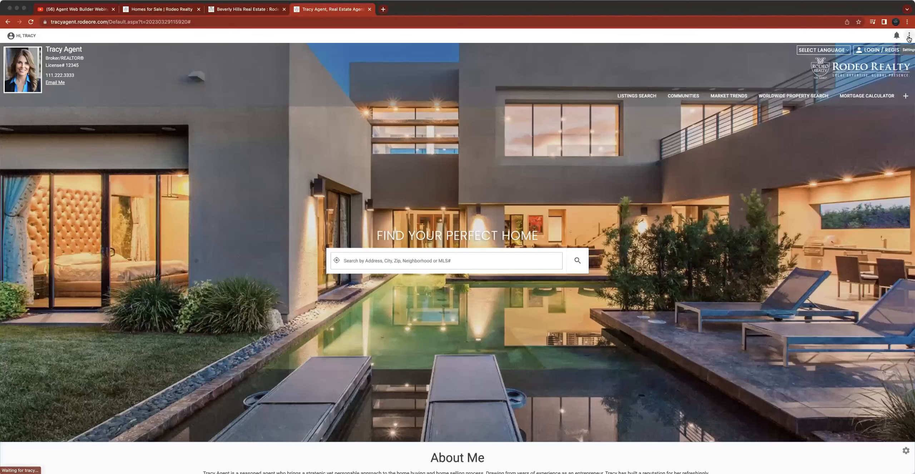
pyautogui.click(908, 36)
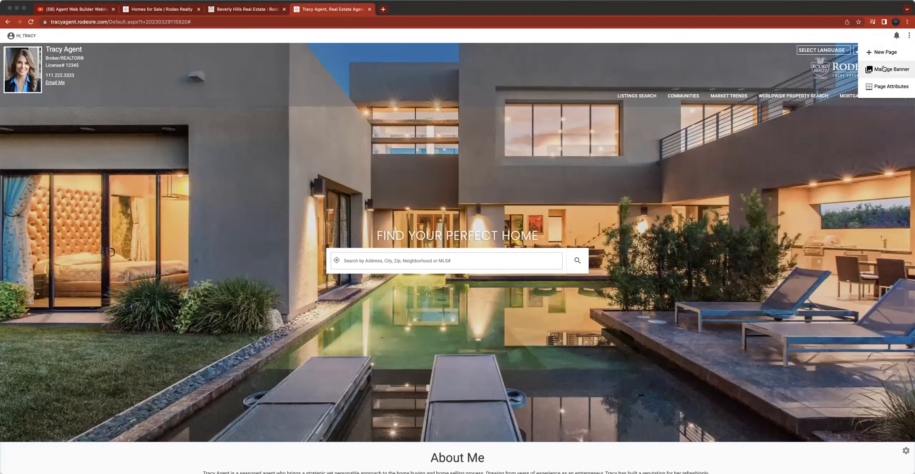
pyautogui.click(883, 69)
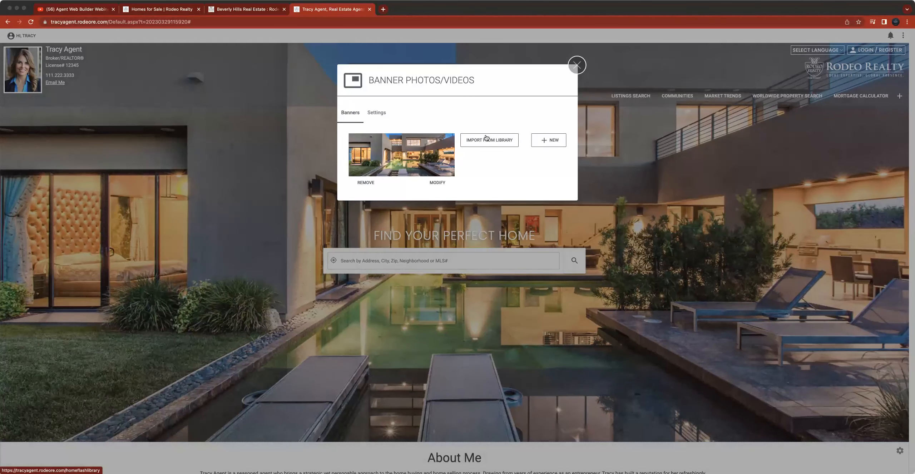
pyautogui.click(550, 142)
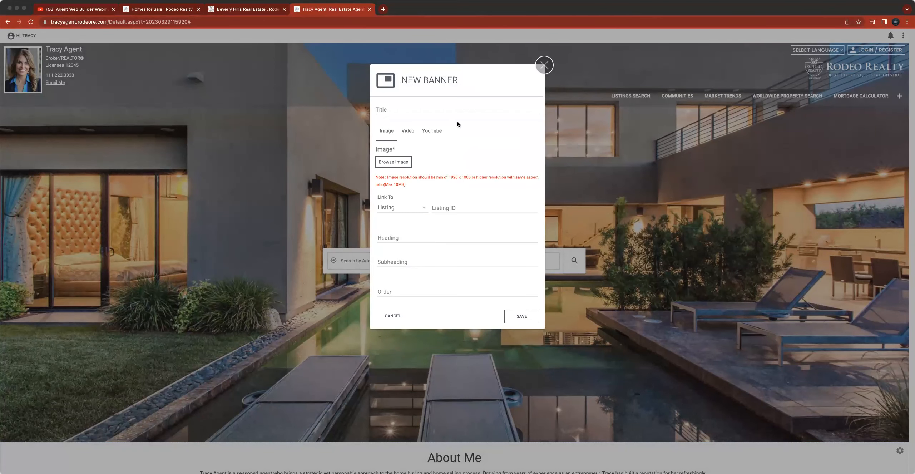
pyautogui.click(549, 66)
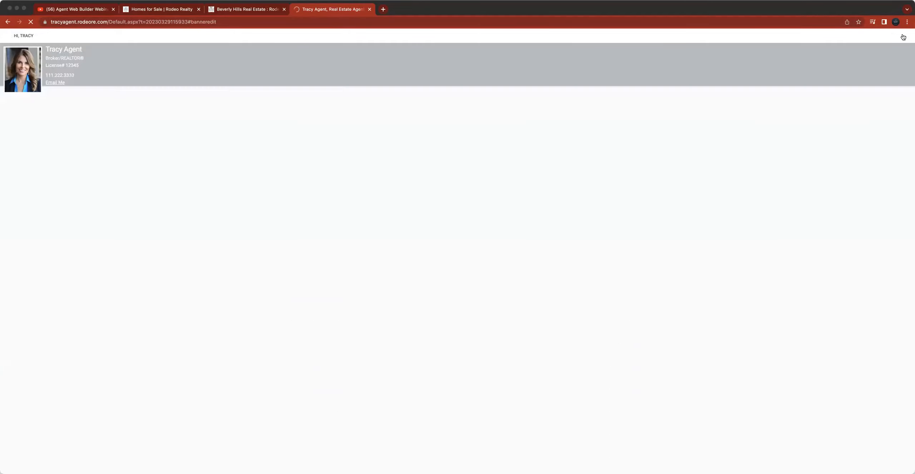
# - Open the Banner Image Library from the banner manager and browse the available banner images
pyautogui.click(907, 36)
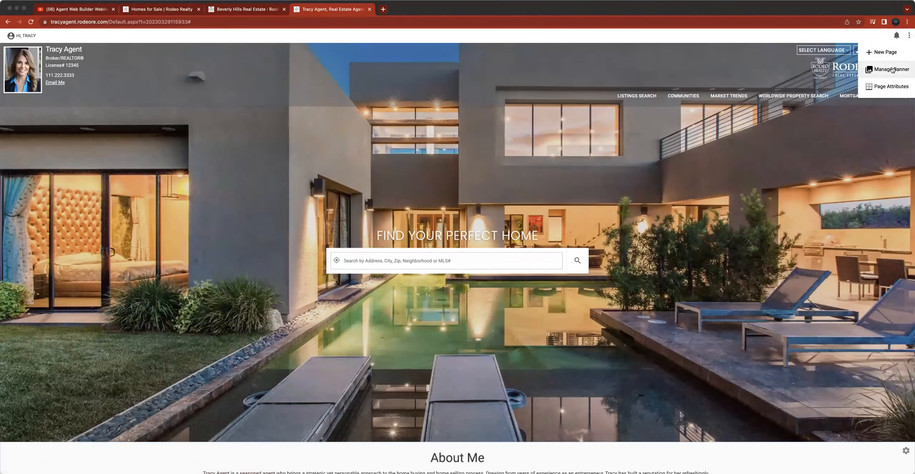
pyautogui.click(887, 67)
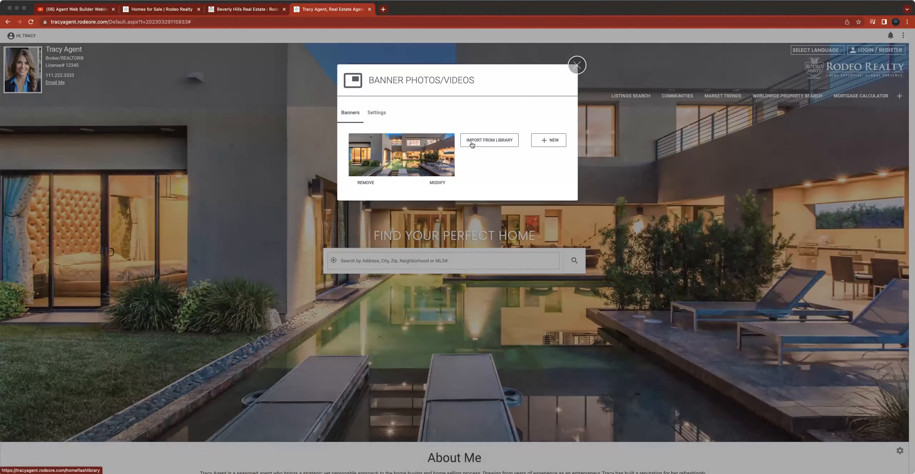
pyautogui.click(494, 144)
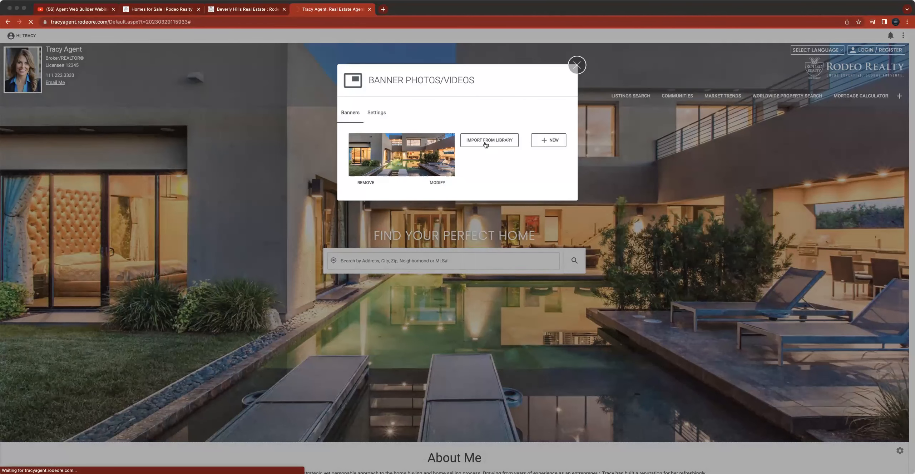
pyautogui.scroll(-6, 468, 169)
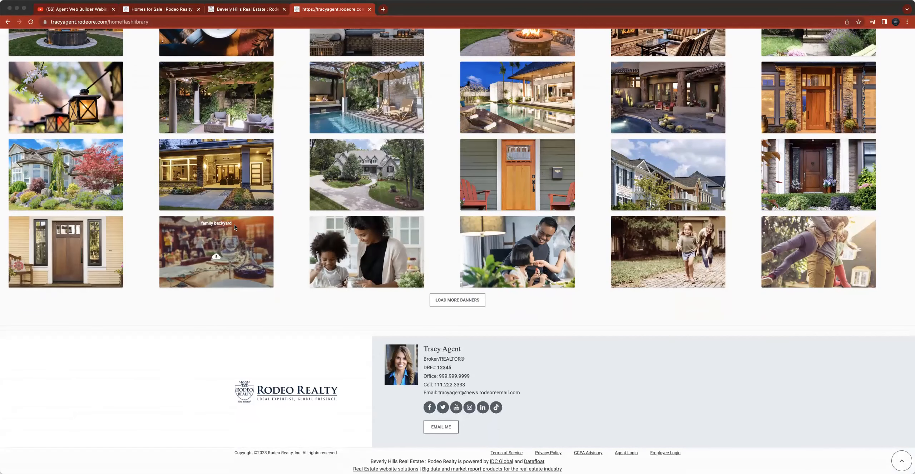
pyautogui.scroll(3, 319, 224)
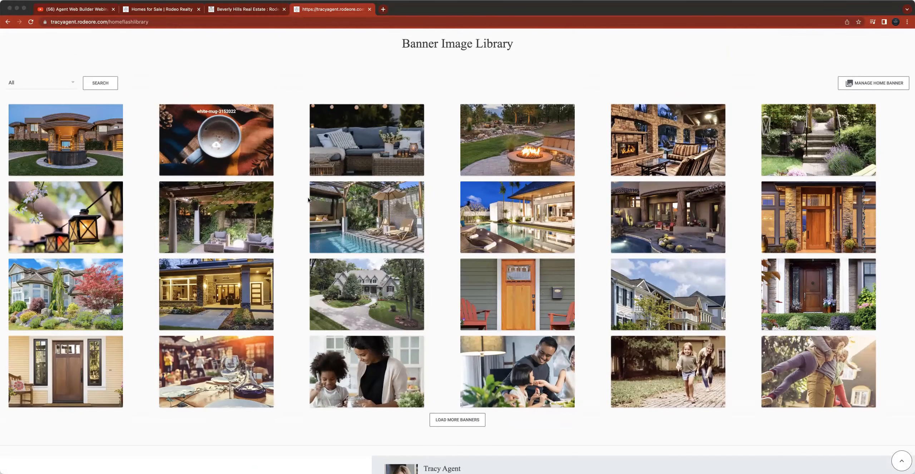
# - Close the browser tab with the Testimonials admin page, leaving the site when asked
pyautogui.click(245, 9)
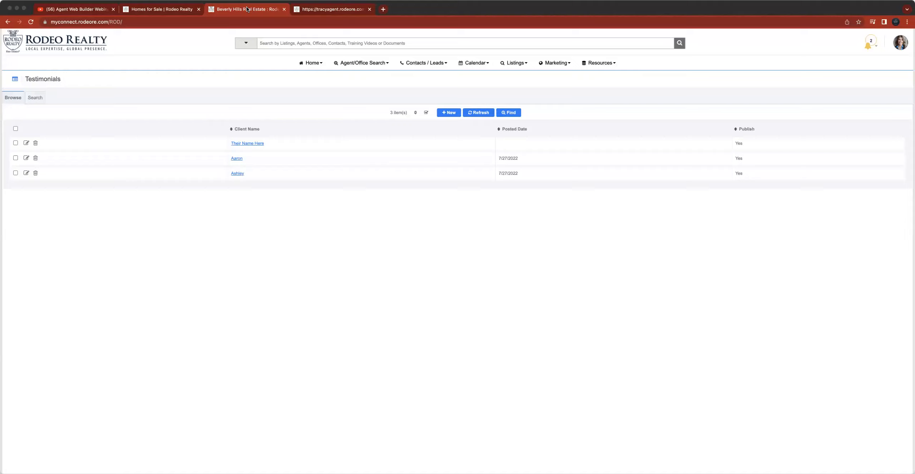
pyautogui.click(340, 13)
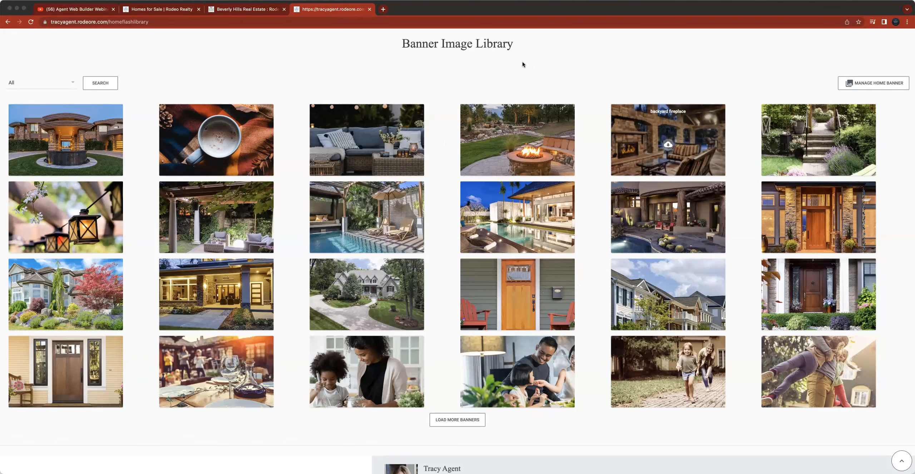
pyautogui.click(252, 9)
pyautogui.click(284, 10)
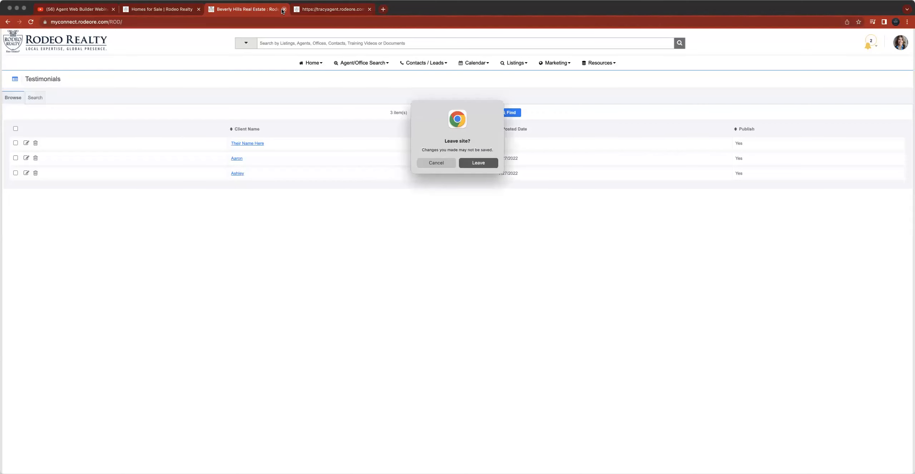
pyautogui.click(479, 162)
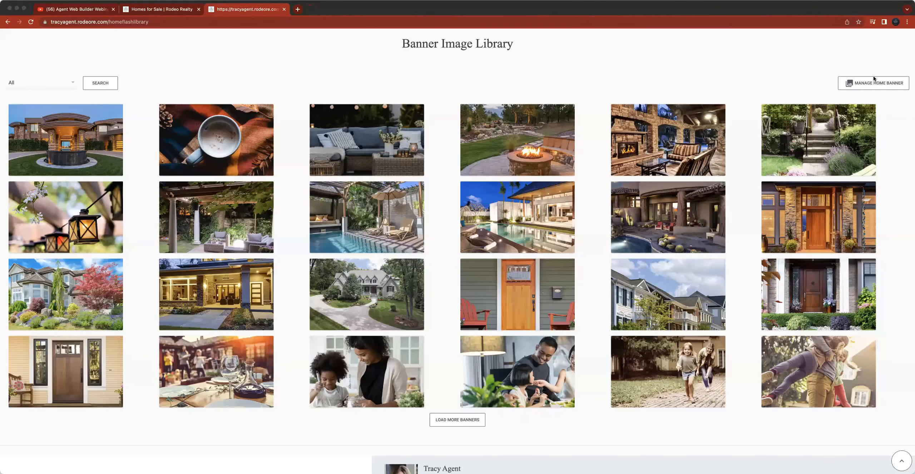
# - Open the home banner manager's settings and set the slide delay to 5
pyautogui.click(873, 77)
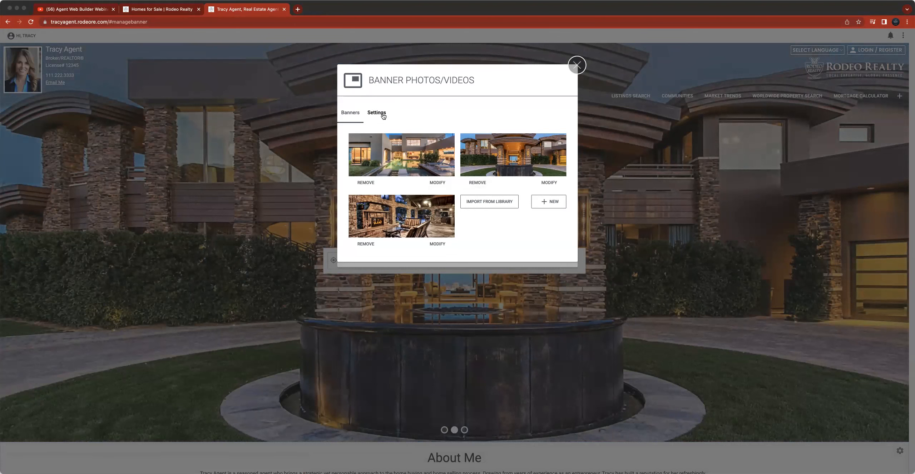
pyautogui.doubleClick(378, 113)
pyautogui.click(455, 113)
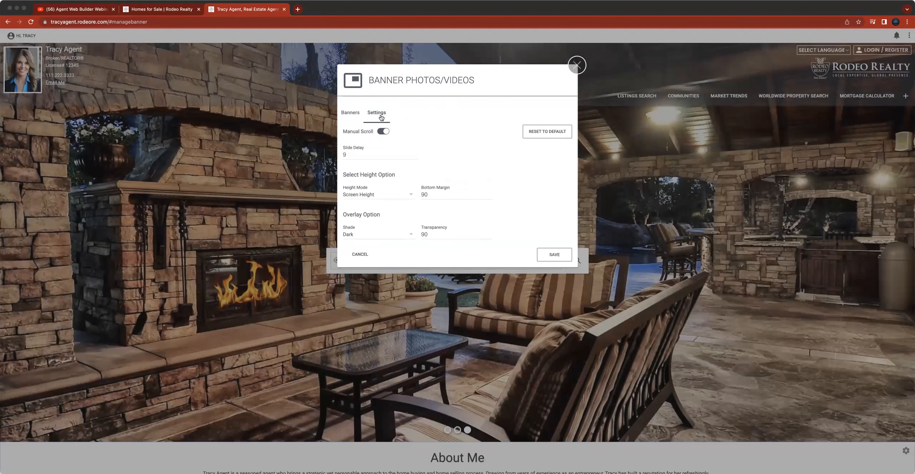
pyautogui.click(355, 156)
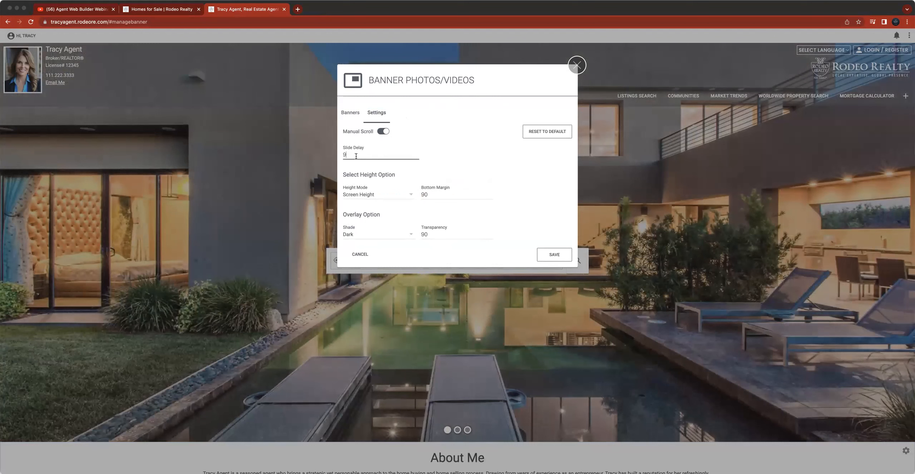
pyautogui.press('BackSpace')
pyautogui.write('5')
# - Review the height mode and overlay shade options, then reset the banner settings to default
pyautogui.click(407, 195)
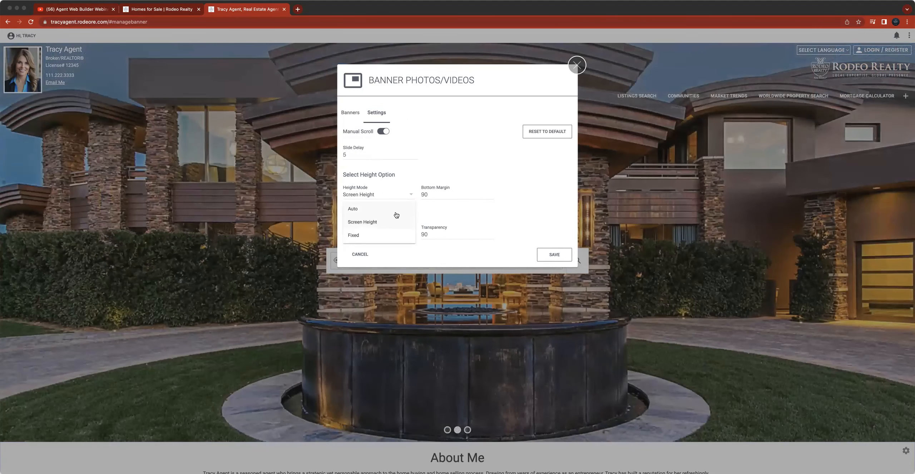
pyautogui.click(470, 155)
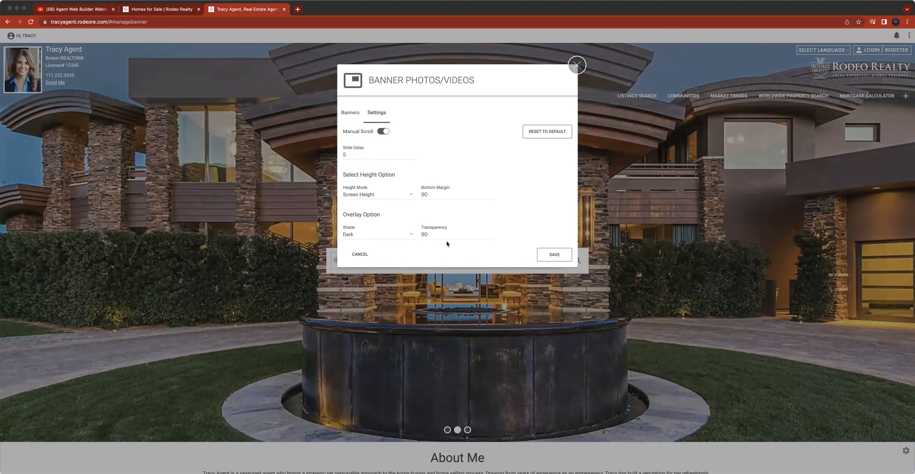
pyautogui.click(375, 233)
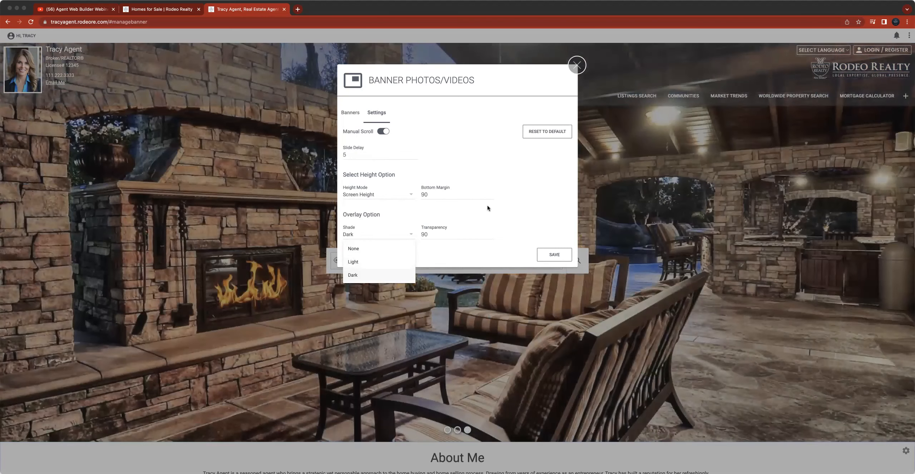
pyautogui.click(487, 205)
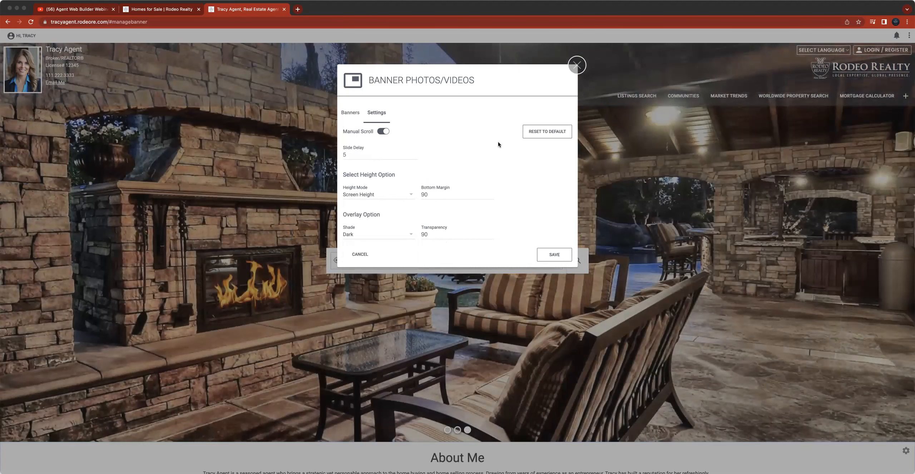
pyautogui.click(537, 133)
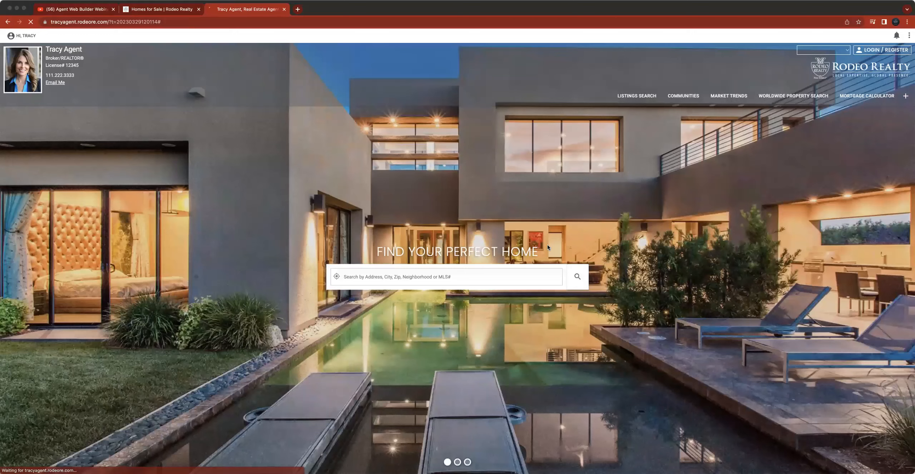
# - Open Website Settings & Layout and change the homepage heading font to Futura
pyautogui.click(457, 462)
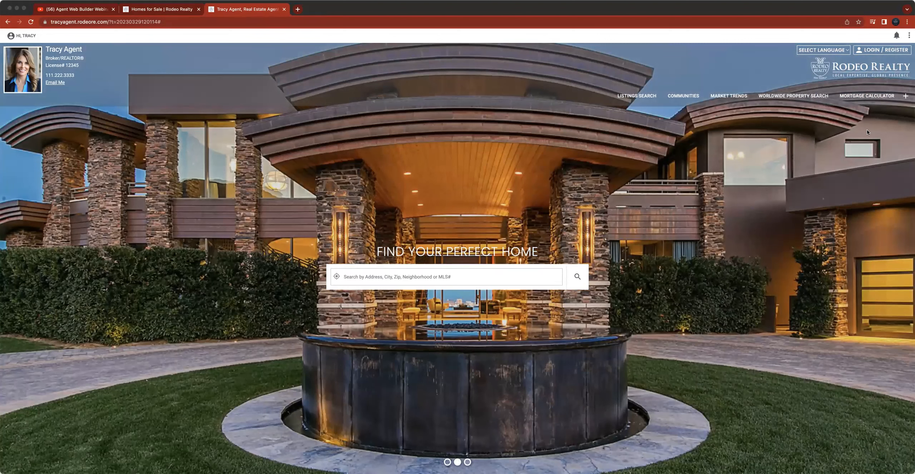
pyautogui.moveTo(796, 105)
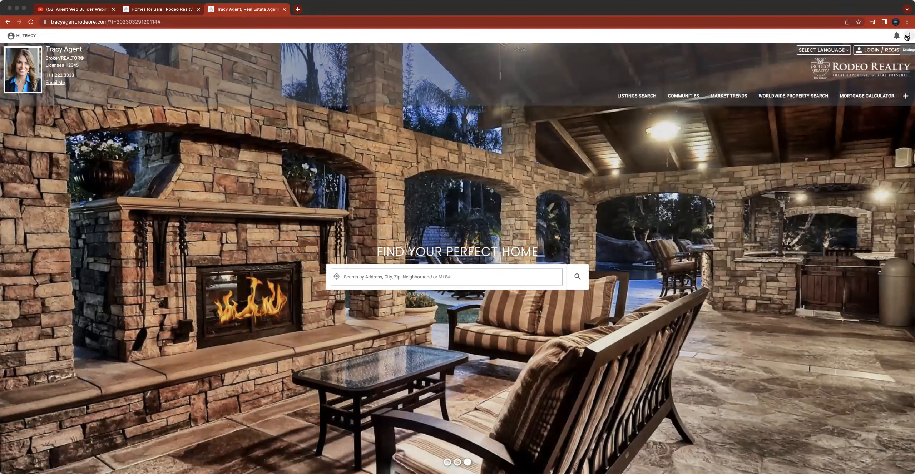
pyautogui.click(10, 38)
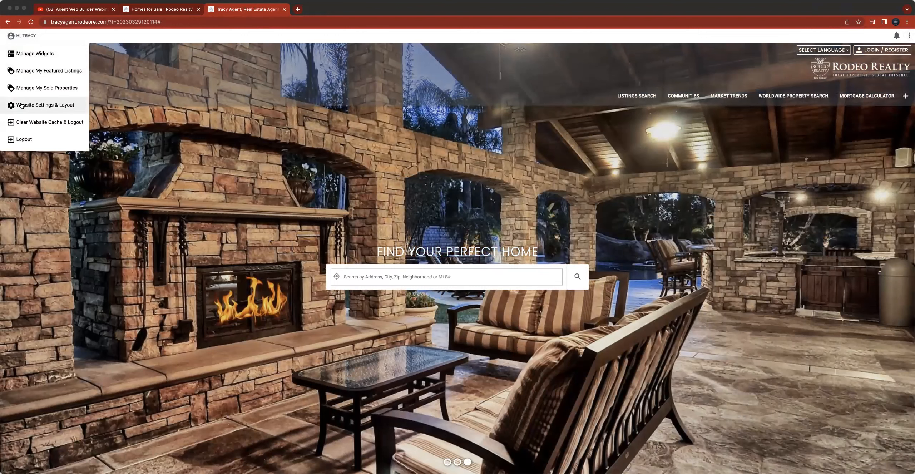
pyautogui.click(52, 105)
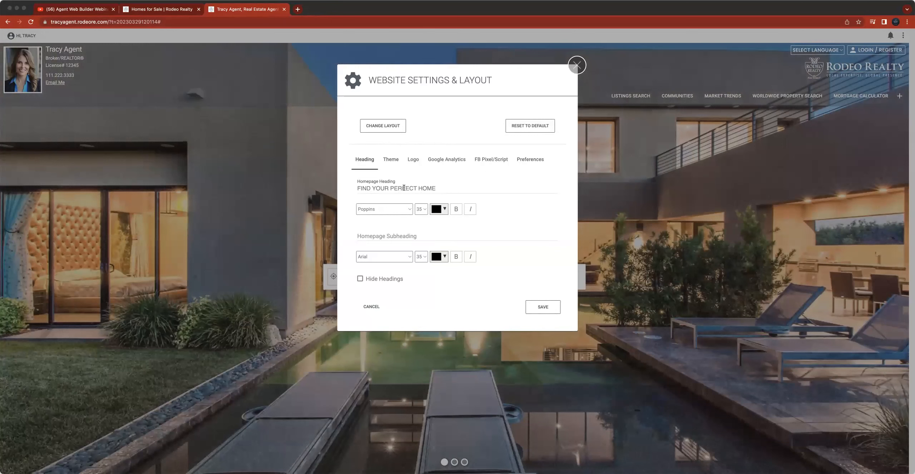
pyautogui.tripleClick(431, 73)
pyautogui.click(388, 190)
pyautogui.moveTo(360, 188); pyautogui.dragTo(444, 189)
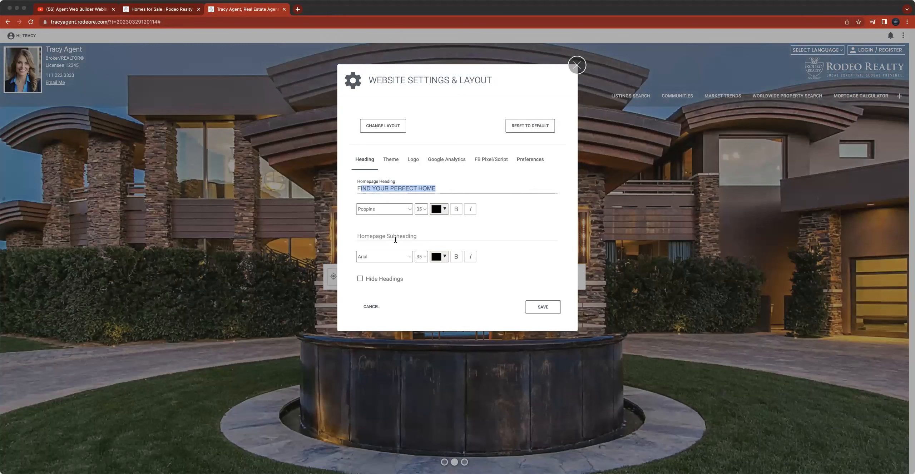
pyautogui.click(399, 210)
pyautogui.click(399, 211)
pyautogui.click(398, 212)
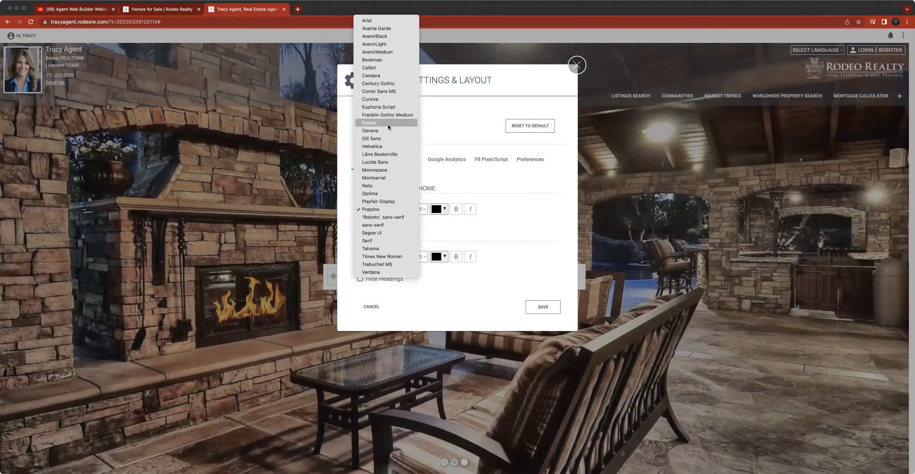
pyautogui.click(388, 124)
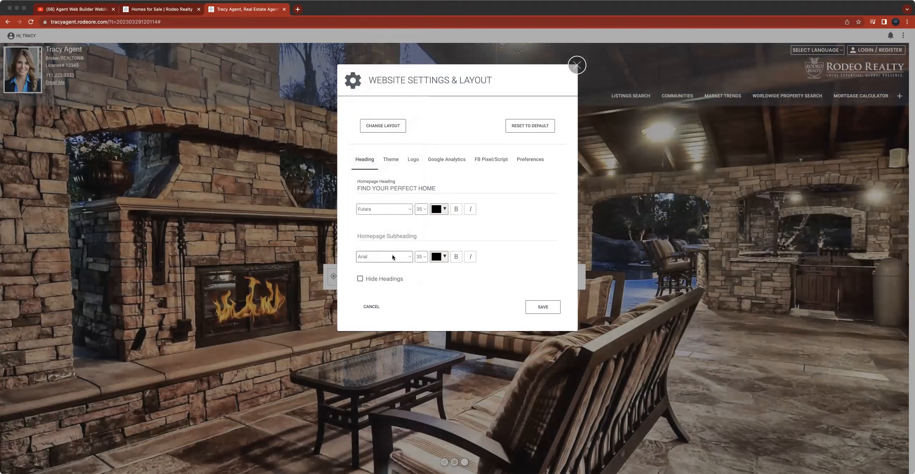
# - Try the Navy, Black and White website themes and settle on the Navy theme
pyautogui.click(402, 237)
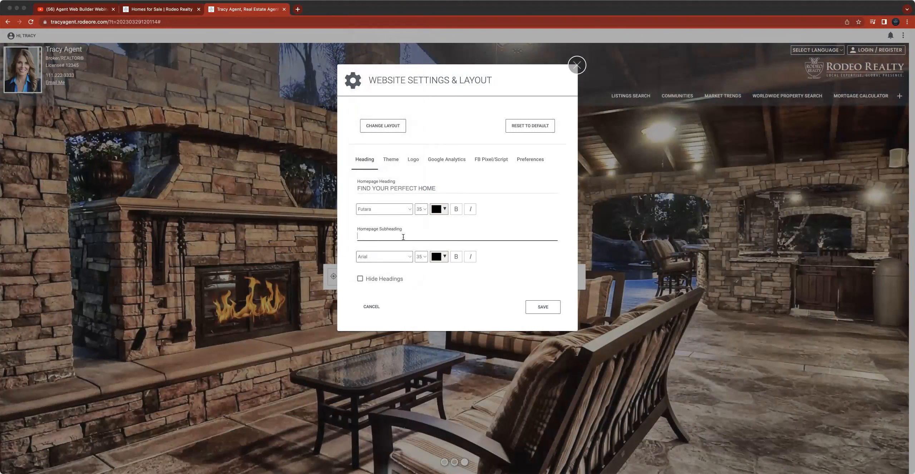
pyautogui.click(391, 159)
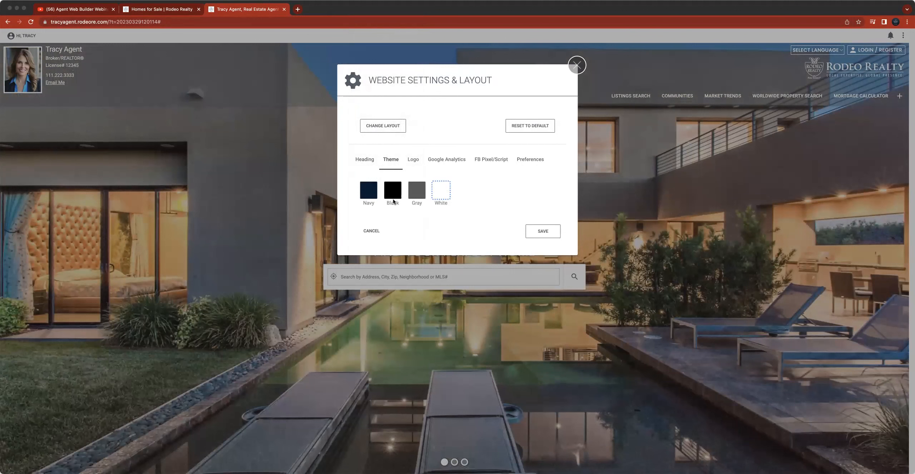
pyautogui.click(369, 194)
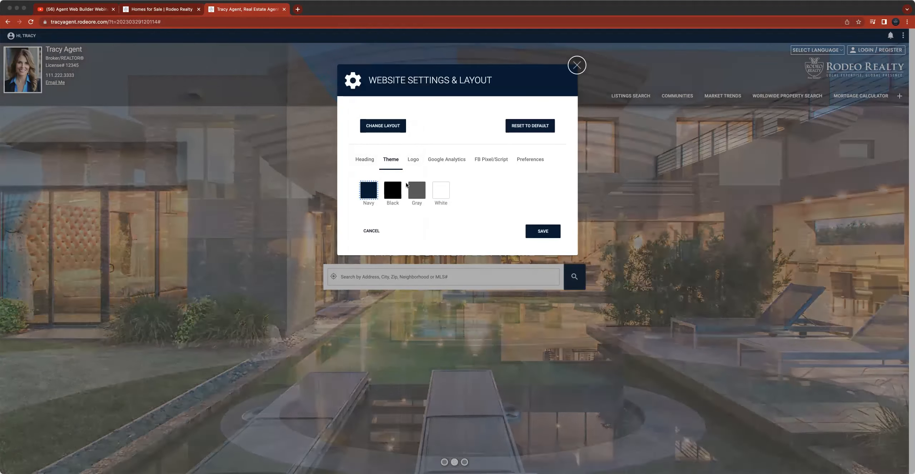
pyautogui.click(397, 190)
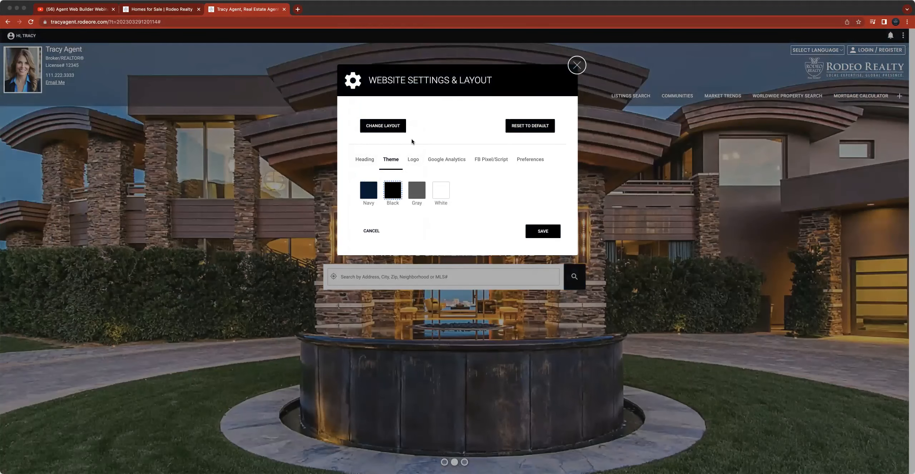
pyautogui.click(439, 190)
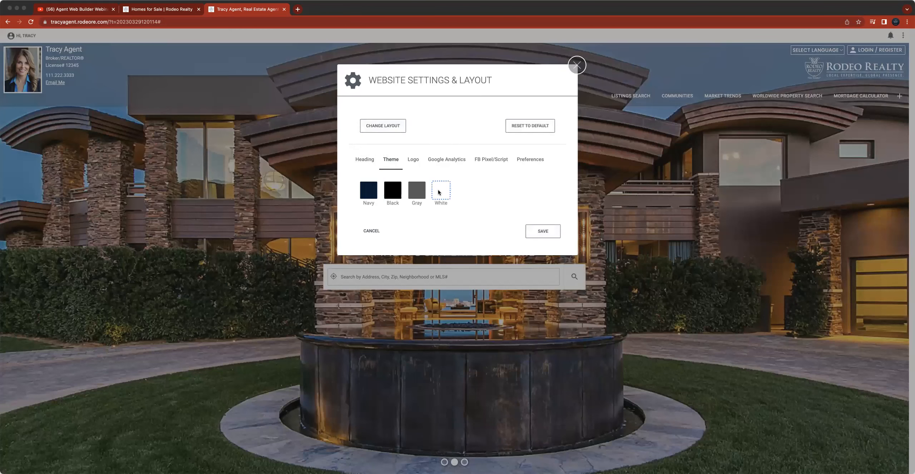
pyautogui.click(374, 196)
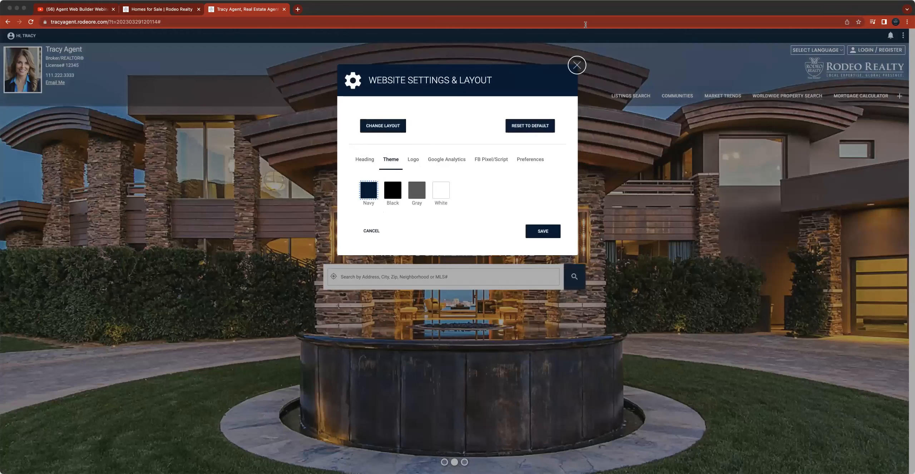
# - Examine the Logo, Google Analytics, FB Pixel/Script, Preferences tabs and the layout chooser, then close the settings dialog
pyautogui.click(413, 160)
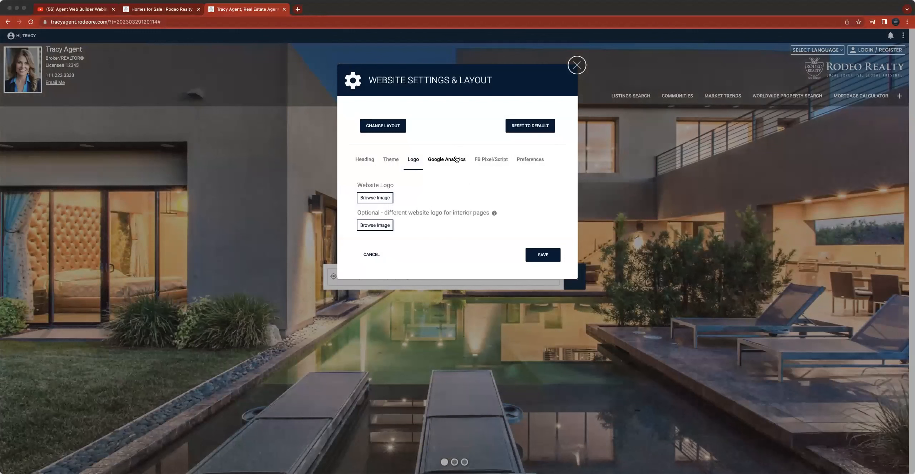
pyautogui.click(457, 159)
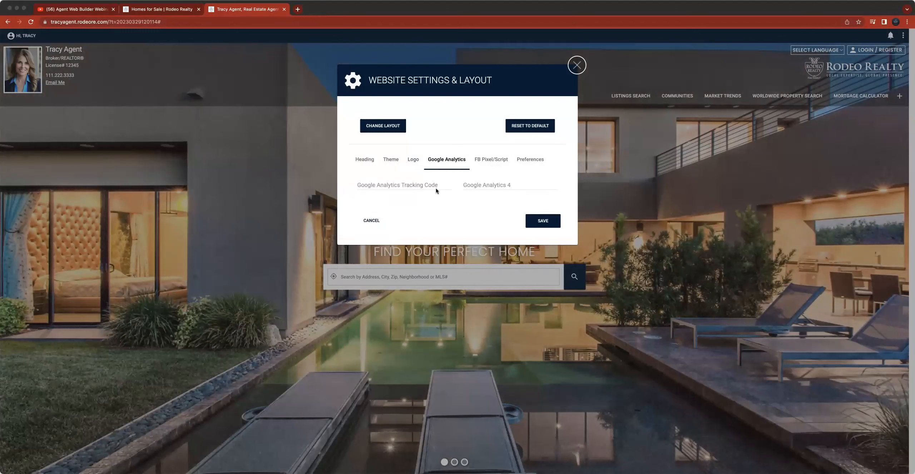
pyautogui.click(489, 161)
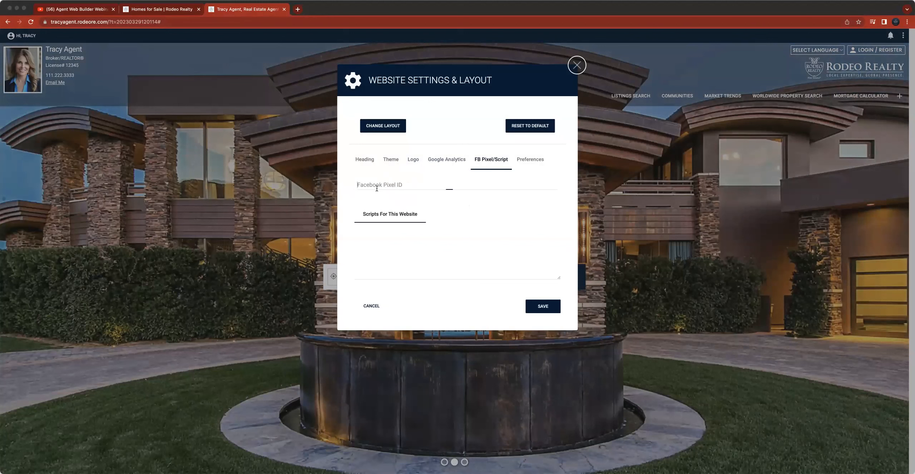
pyautogui.click(461, 160)
pyautogui.click(393, 186)
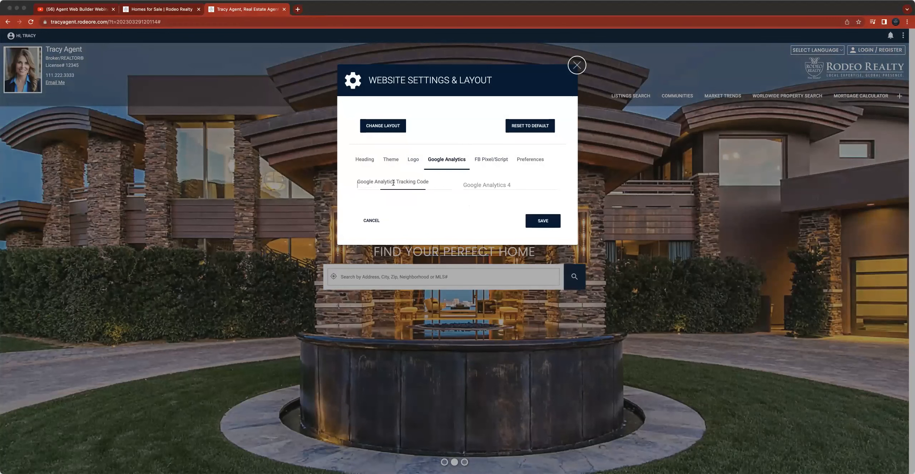
pyautogui.click(490, 161)
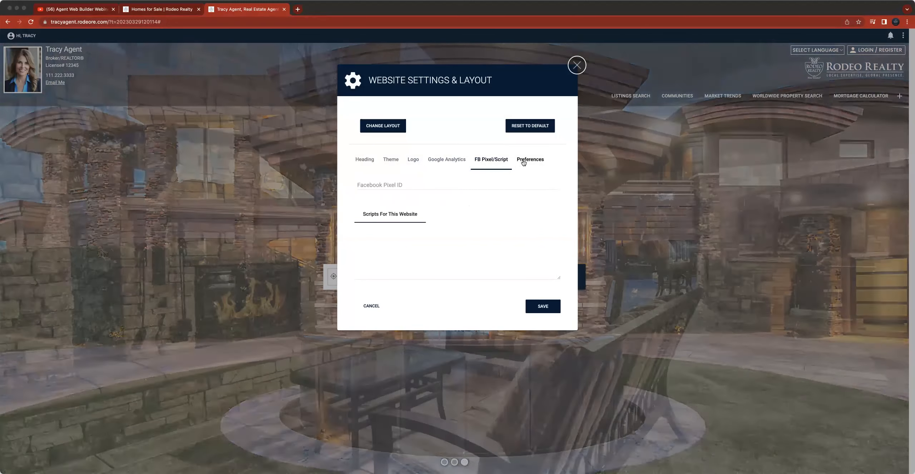
pyautogui.click(528, 160)
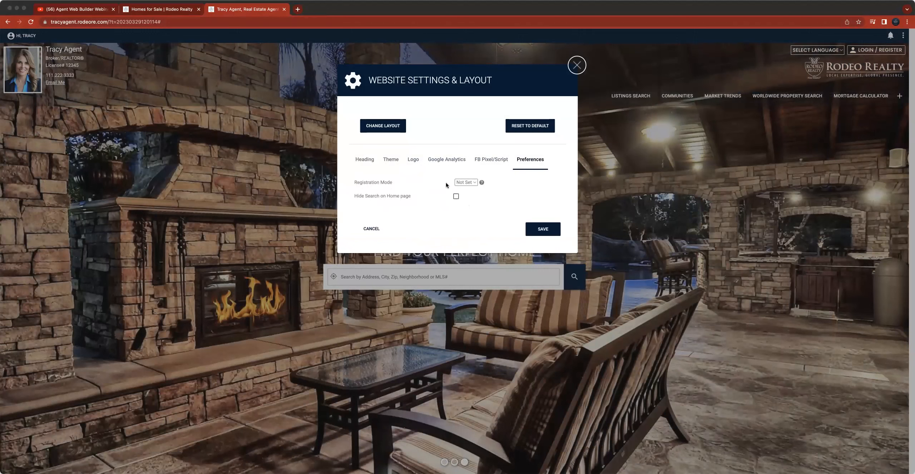
pyautogui.click(472, 183)
pyautogui.click(369, 190)
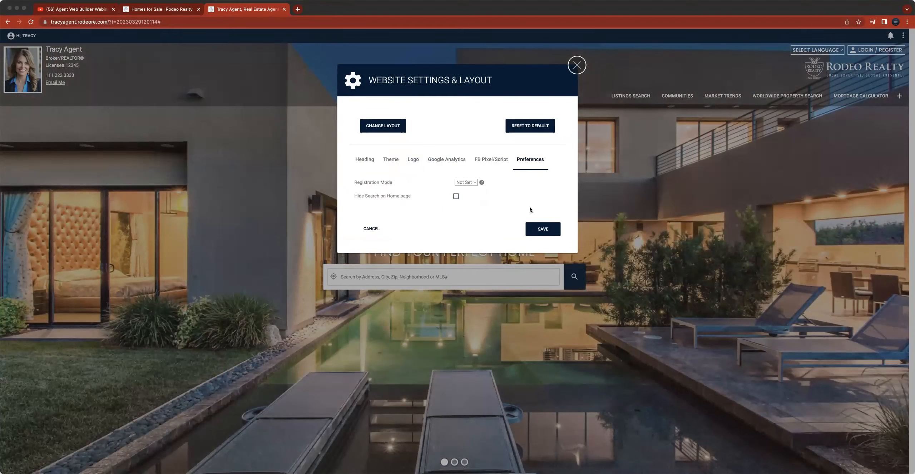
pyautogui.click(364, 160)
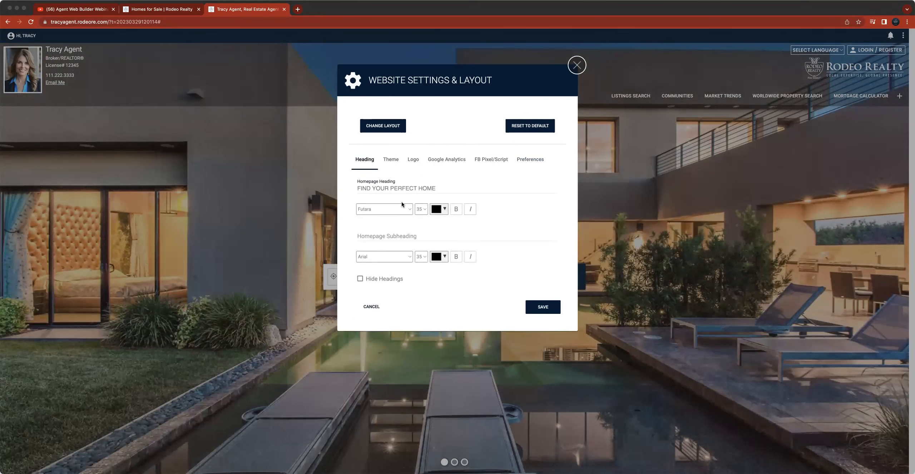
pyautogui.click(383, 128)
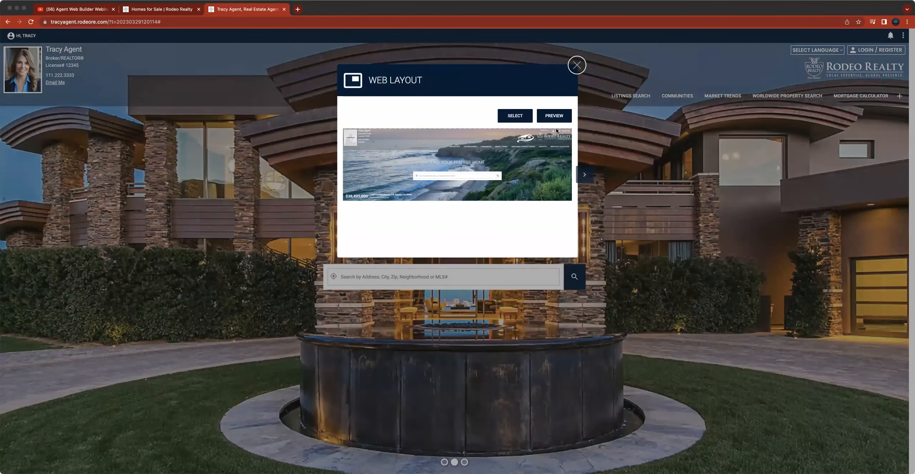
pyautogui.click(577, 65)
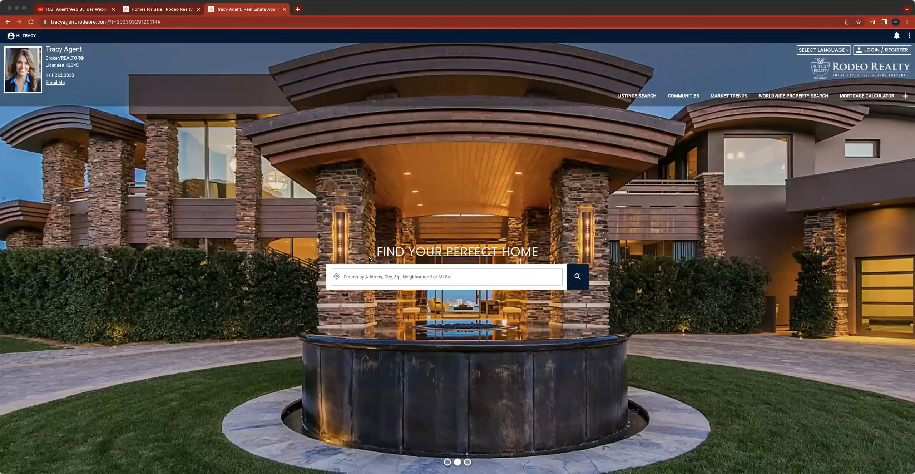
# - Open Change Layout in Website Settings & Layout, browse the web layouts, and select the layout with the heading top-left and agent details at the bottom
pyautogui.click(17, 36)
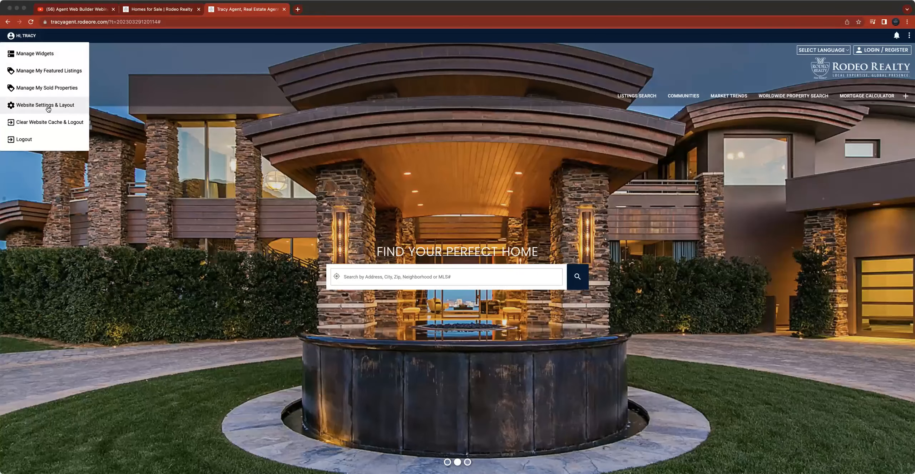
pyautogui.click(33, 108)
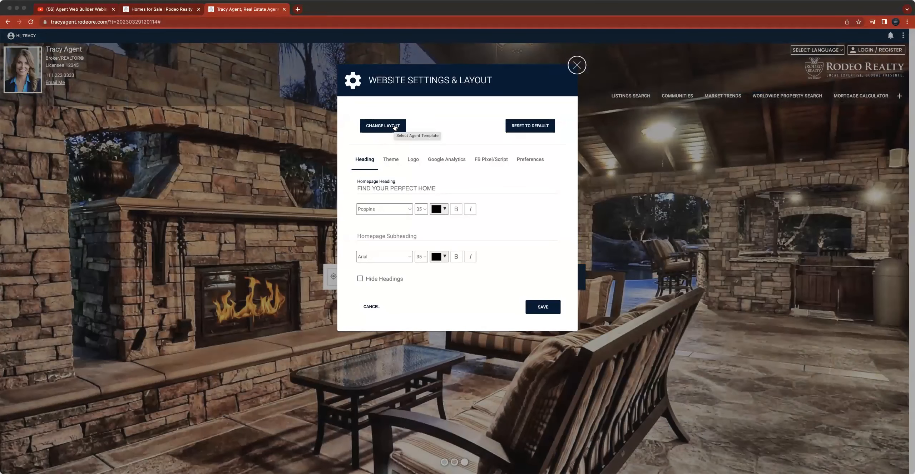
pyautogui.click(395, 127)
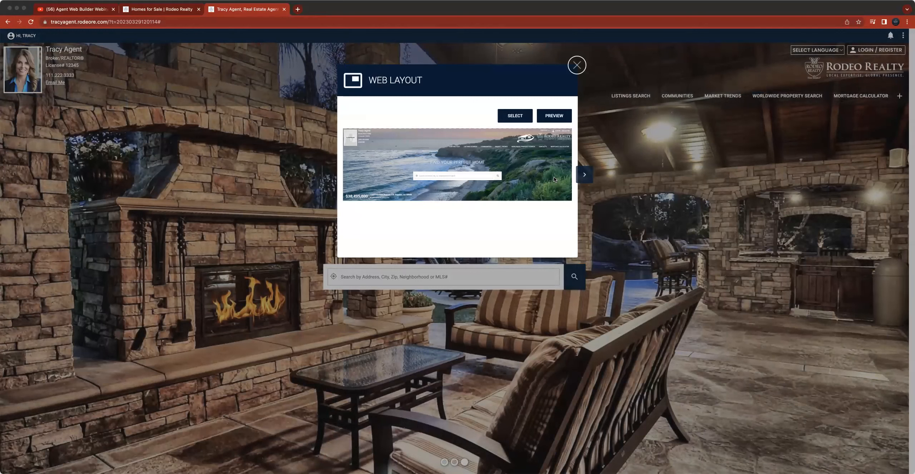
pyautogui.click(585, 174)
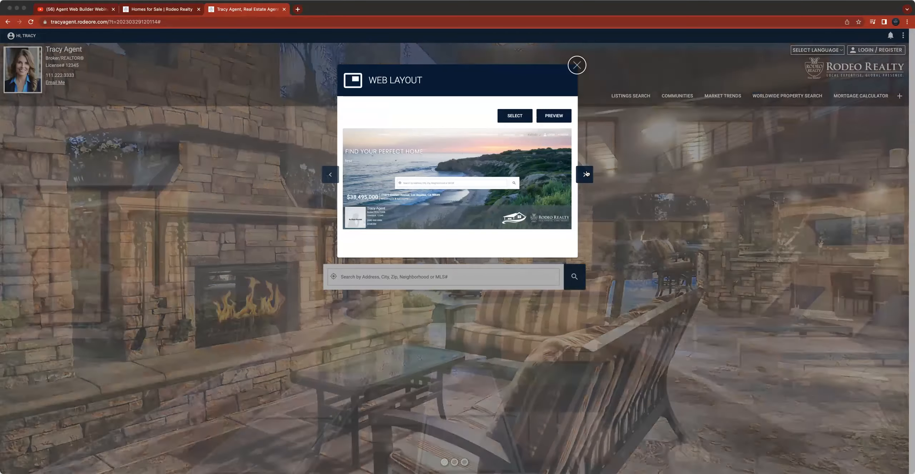
pyautogui.click(585, 174)
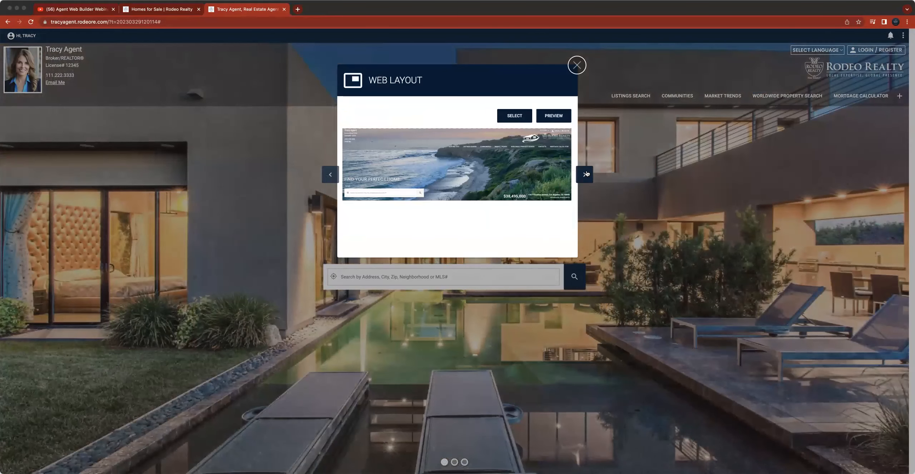
pyautogui.click(585, 174)
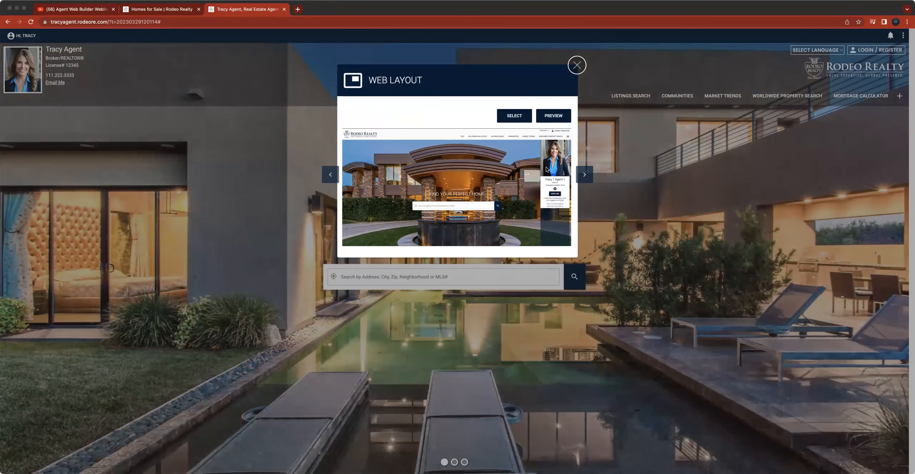
pyautogui.click(581, 174)
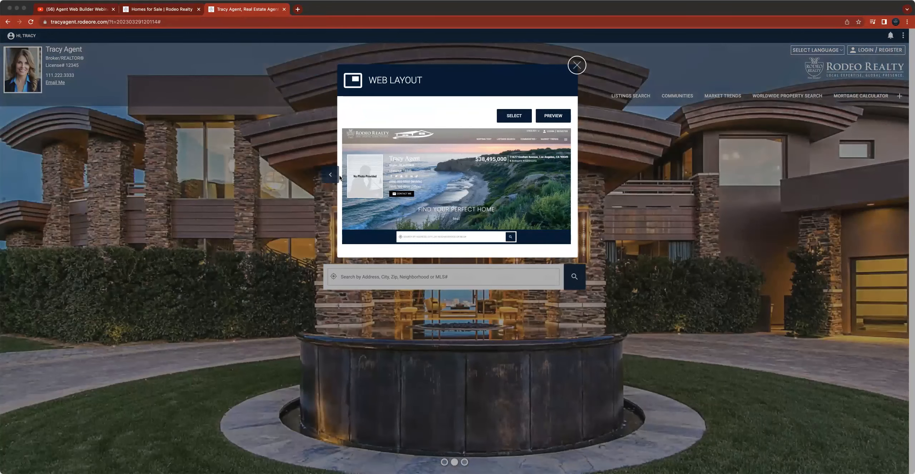
pyautogui.click(332, 176)
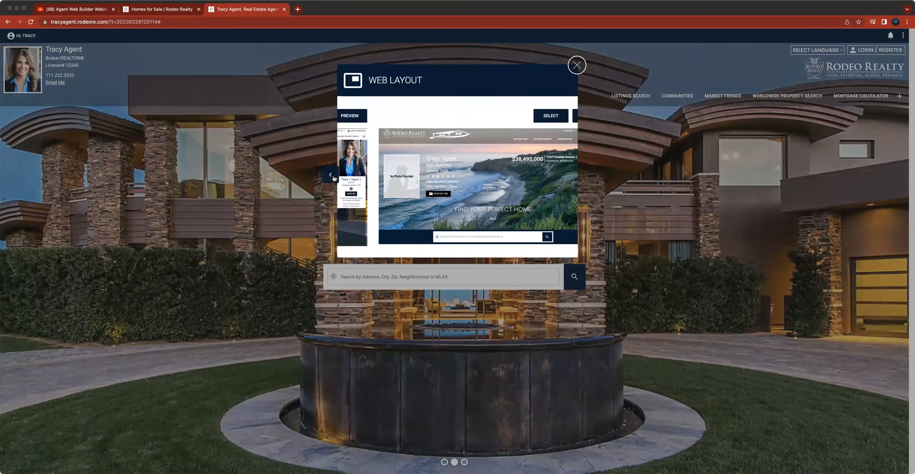
pyautogui.click(333, 177)
pyautogui.click(333, 177)
pyautogui.click(333, 177)
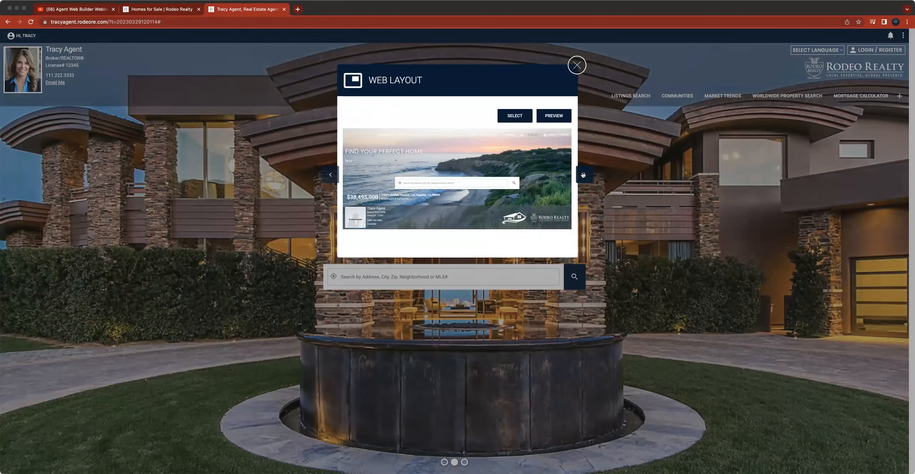
pyautogui.click(331, 175)
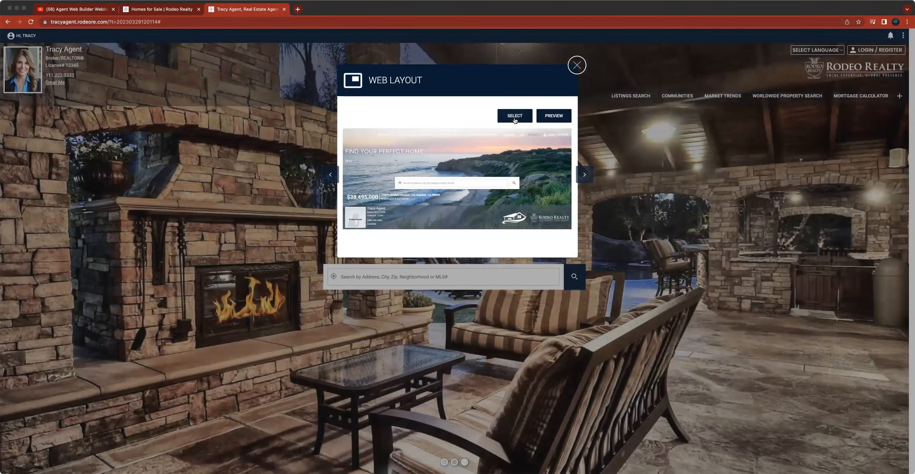
pyautogui.click(514, 115)
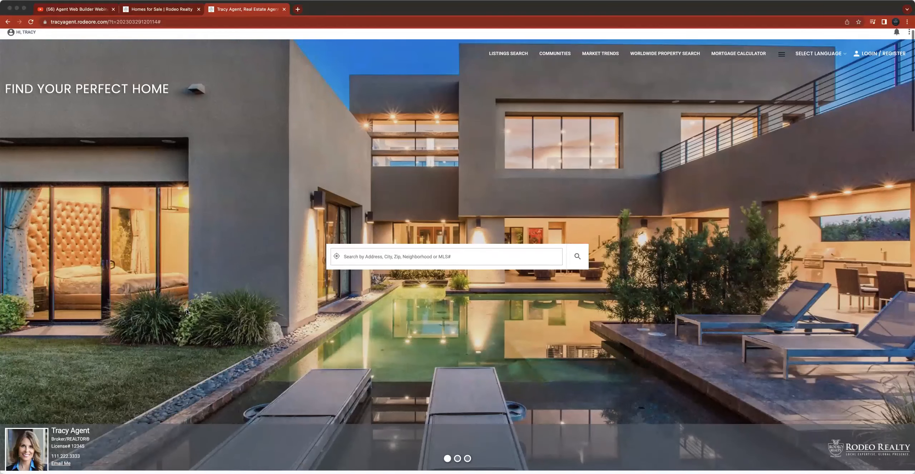
# - Reset all website settings to their defaults from Website Settings & Layout
pyautogui.scroll(-1, 300, 450)
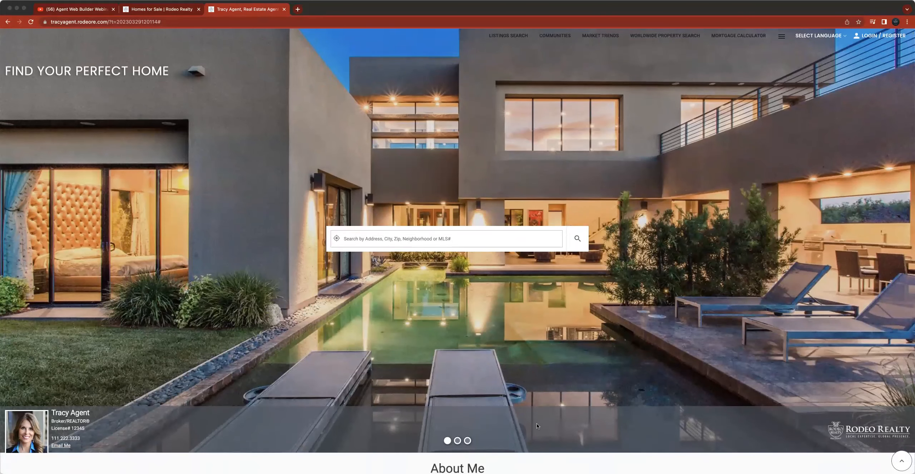
pyautogui.scroll(1, 114, 204)
pyautogui.moveTo(11, 93); pyautogui.dragTo(158, 115)
pyautogui.click(215, 181)
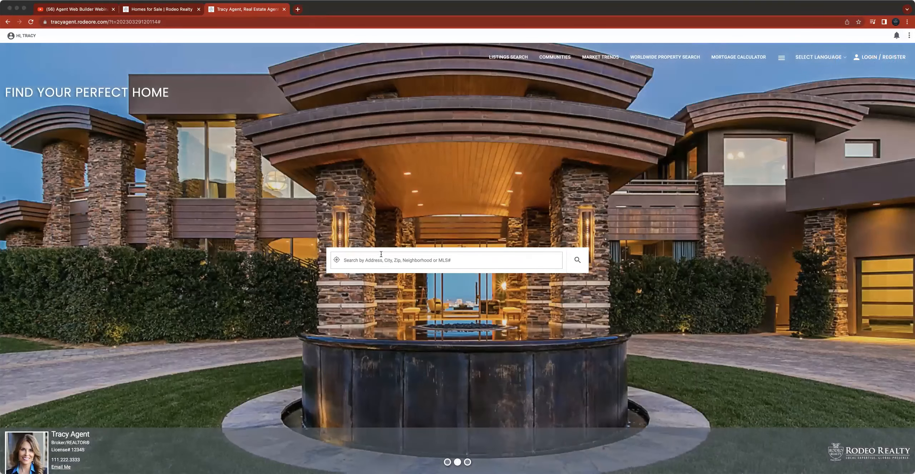
pyautogui.click(28, 37)
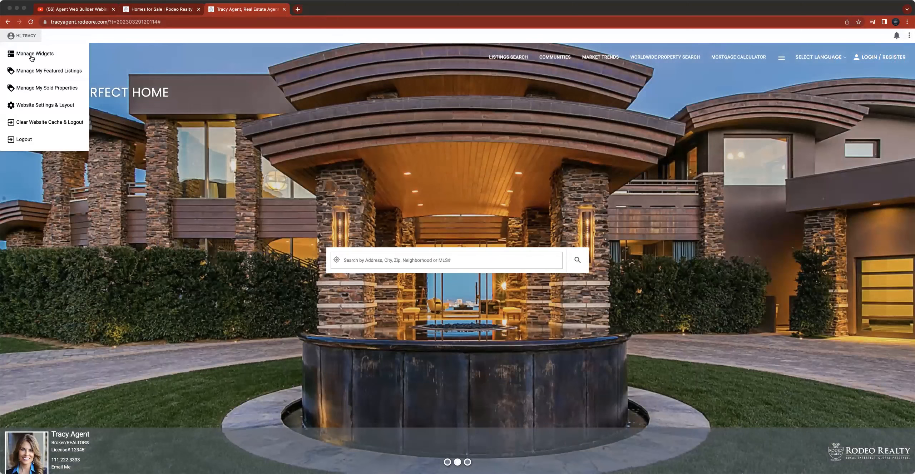
pyautogui.click(62, 108)
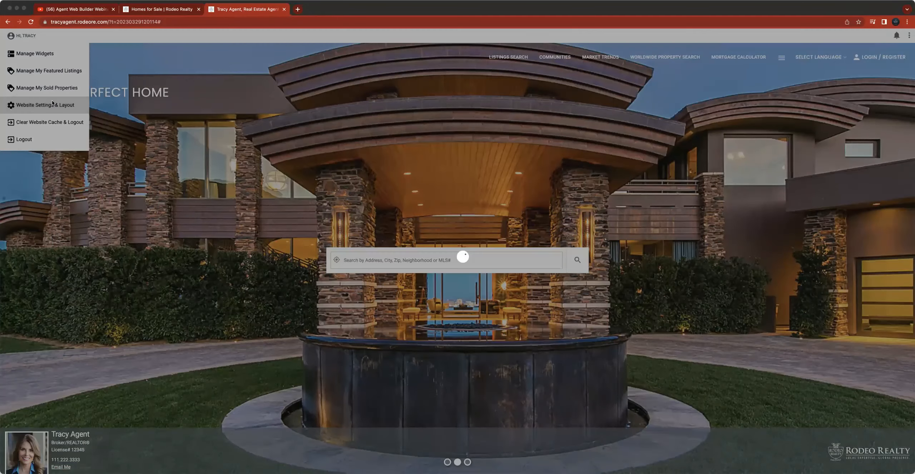
pyautogui.click(524, 127)
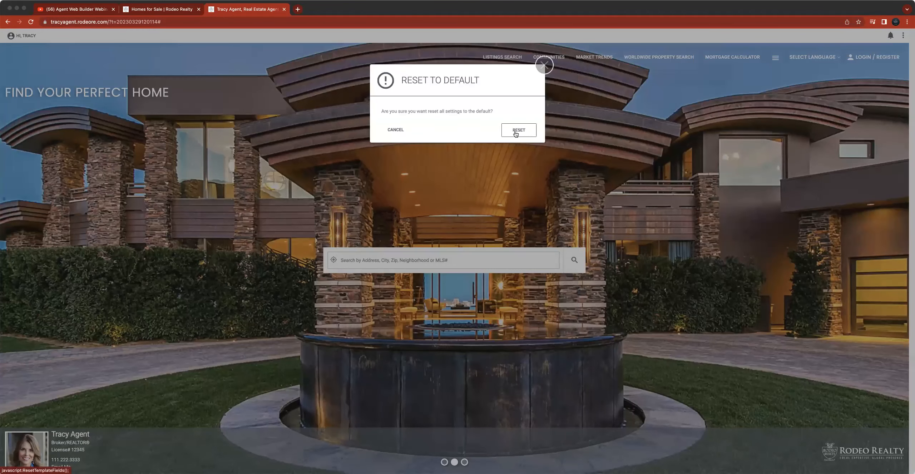
pyautogui.click(518, 130)
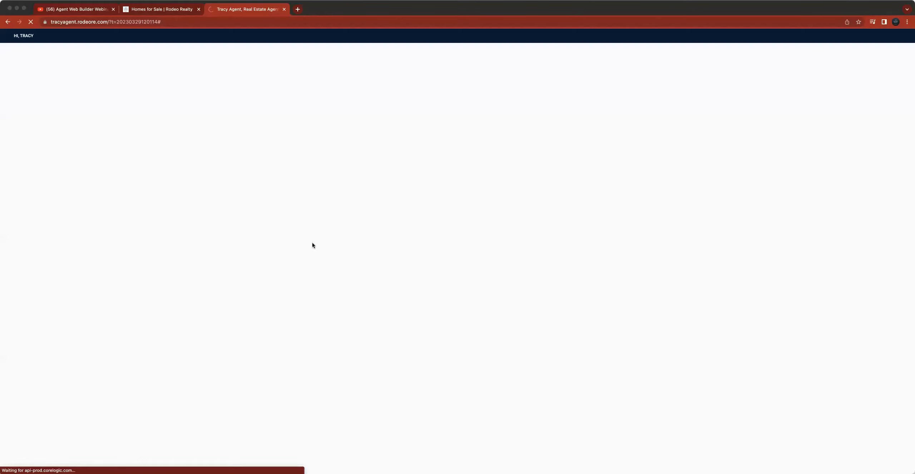
# - Reopen the layout chooser and select Layout 1 for the website
pyautogui.click(22, 36)
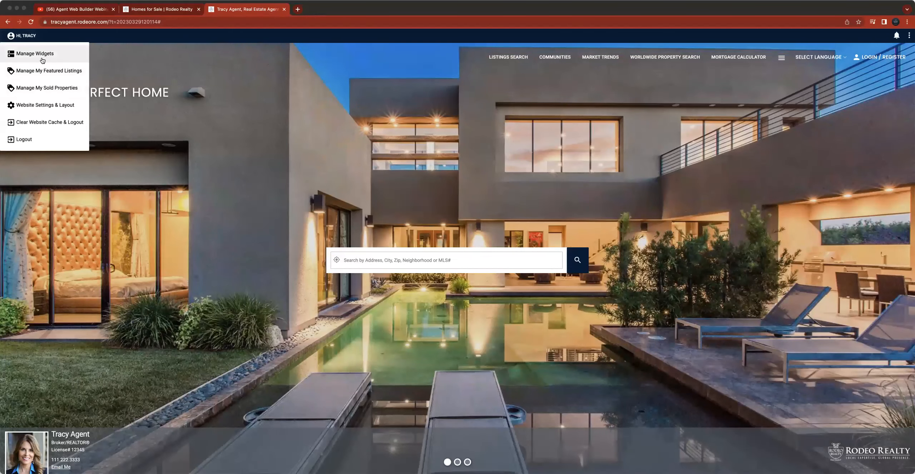
pyautogui.click(43, 105)
pyautogui.click(392, 128)
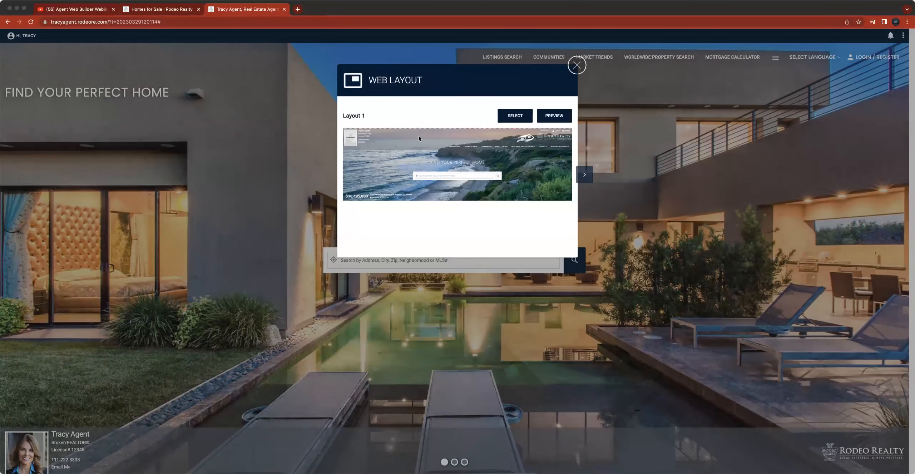
pyautogui.click(523, 117)
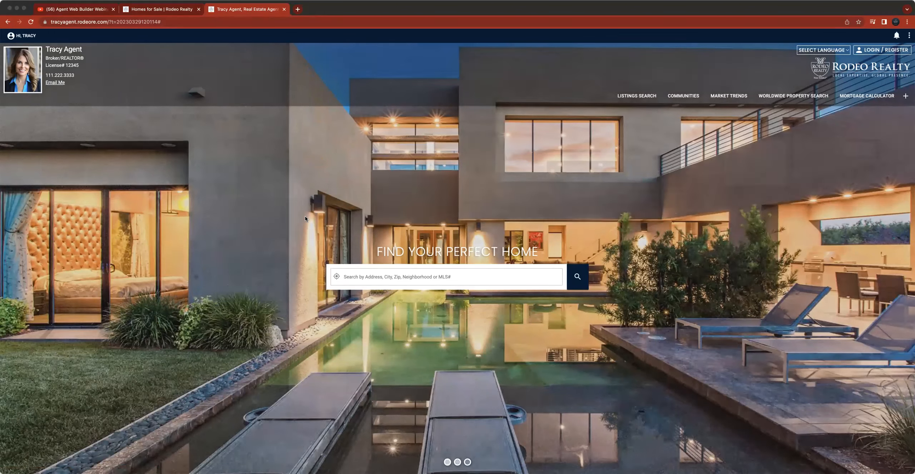
# - Review the homepage, then check the FB Pixel/Script, Google Analytics, Logo and Heading settings tabs and close the dialog
pyautogui.scroll(-20, 391, 206)
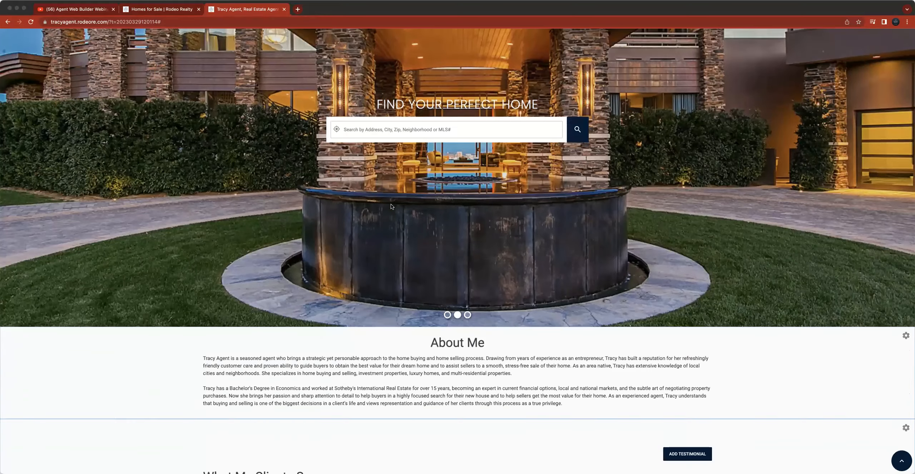
pyautogui.scroll(-8, 391, 206)
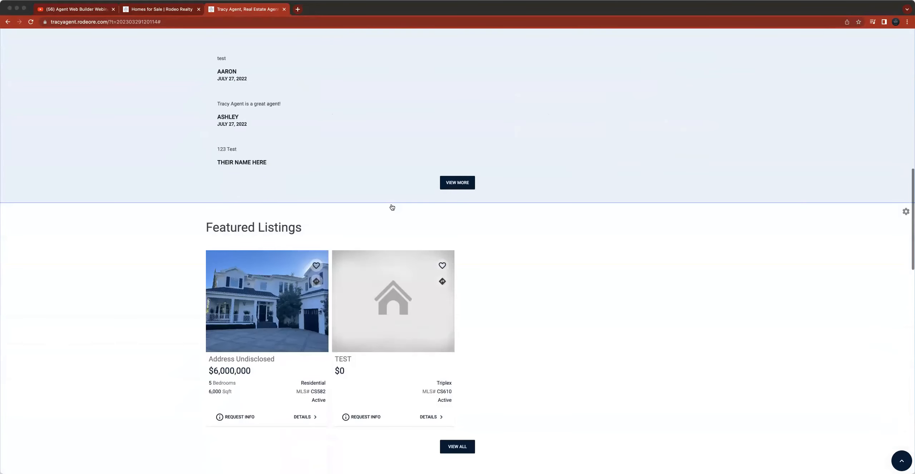
pyautogui.scroll(12, 391, 204)
pyautogui.scroll(10, 391, 204)
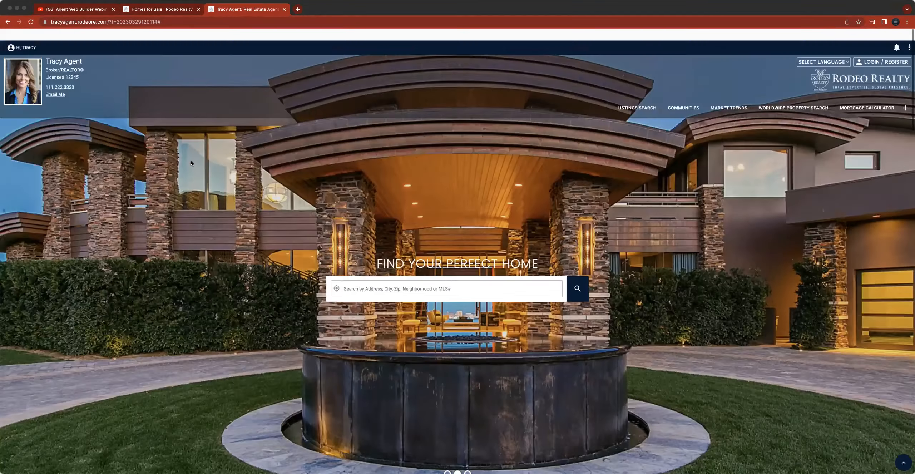
pyautogui.click(17, 37)
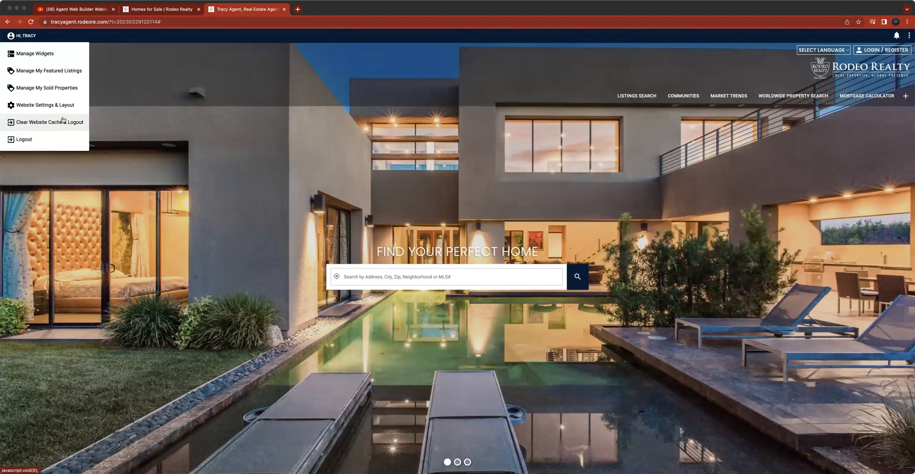
pyautogui.click(57, 105)
pyautogui.click(437, 161)
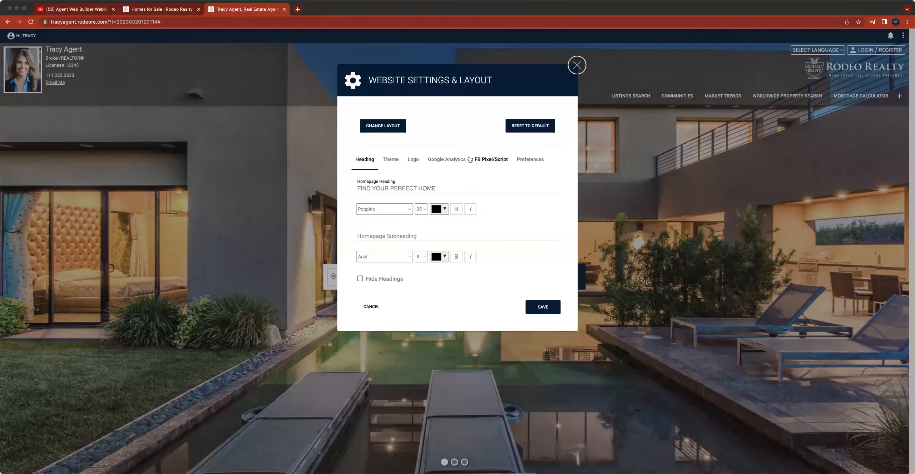
pyautogui.click(504, 163)
pyautogui.click(447, 160)
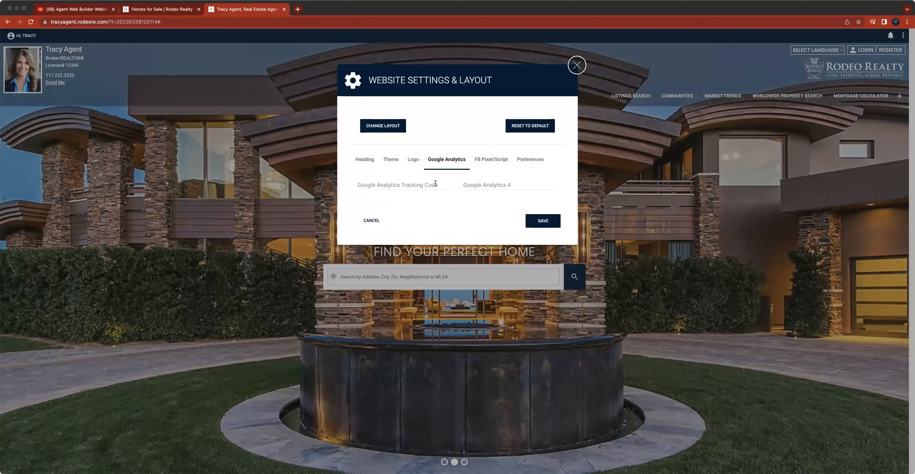
pyautogui.click(413, 159)
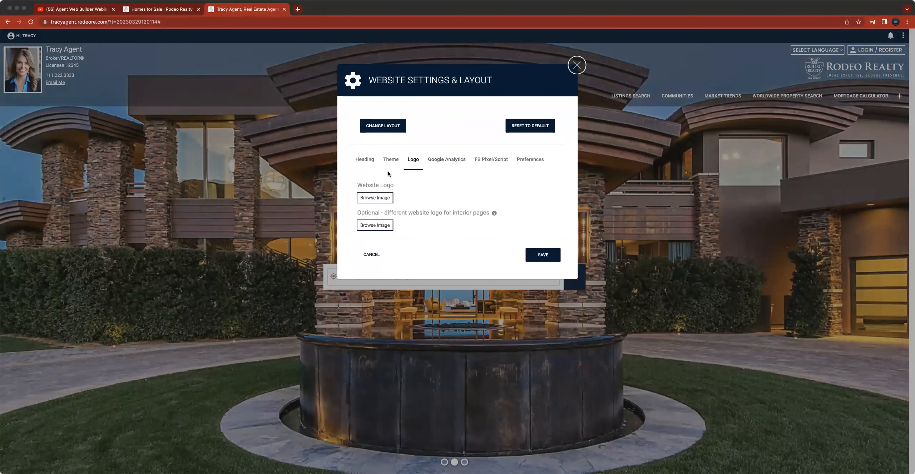
pyautogui.click(364, 159)
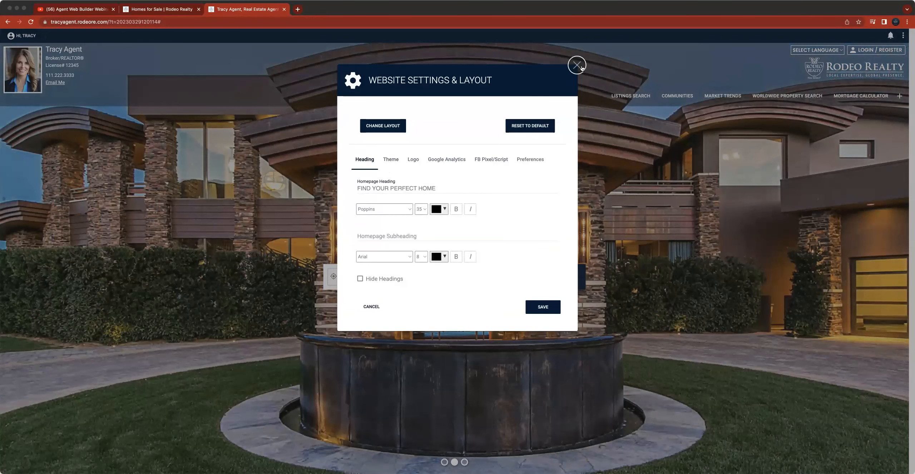
pyautogui.click(576, 65)
# - Scroll through the homepage sections from the banner down to the footer and back
pyautogui.scroll(-1, 563, 200)
pyautogui.scroll(-20, 563, 200)
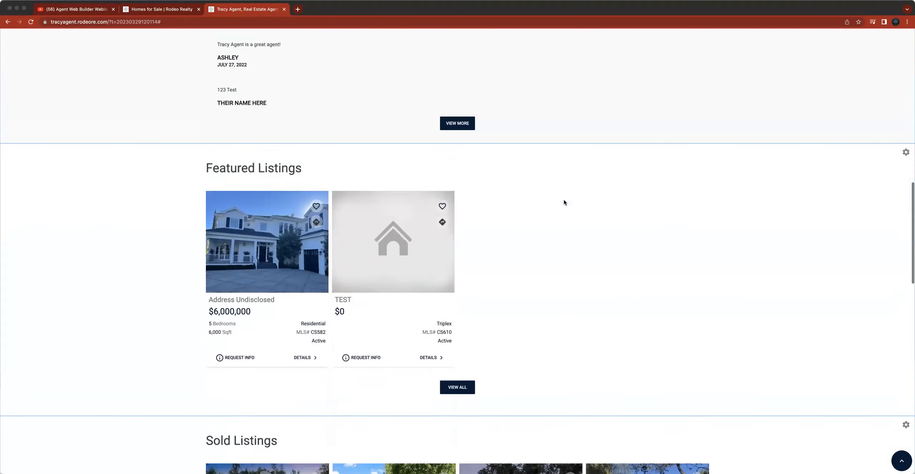
pyautogui.scroll(20, 563, 199)
pyautogui.scroll(7, 563, 202)
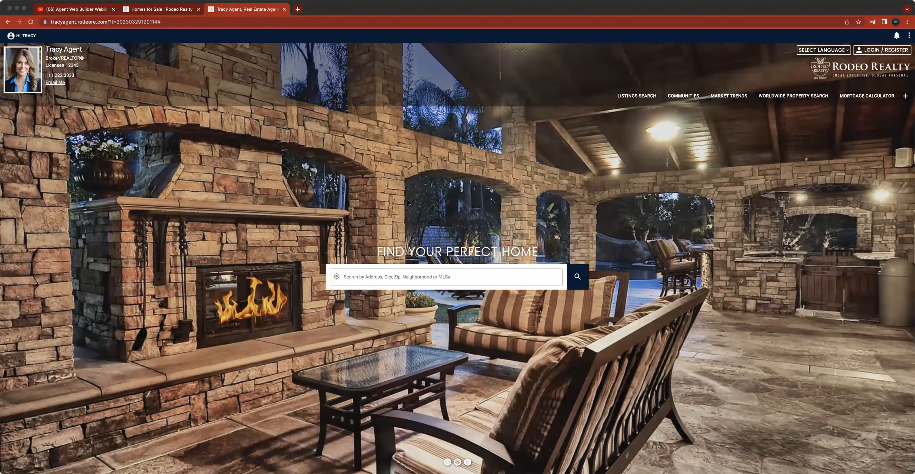
pyautogui.scroll(-6, 452, 211)
pyautogui.scroll(-15, 452, 212)
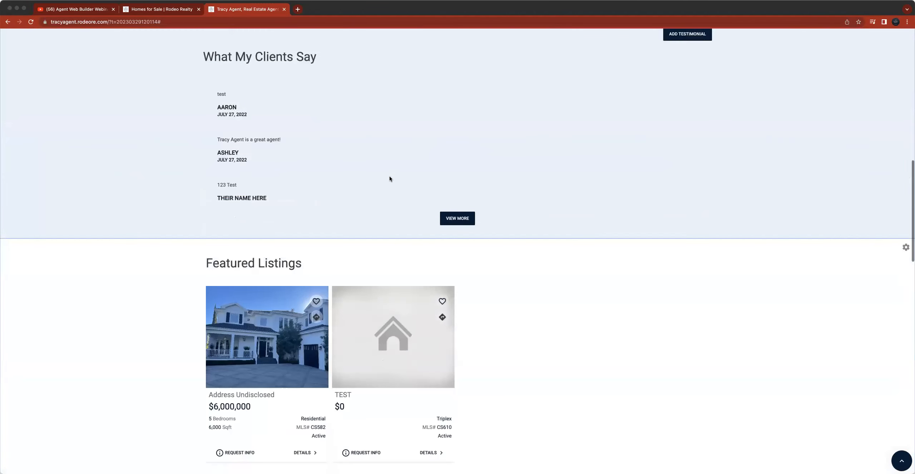
pyautogui.scroll(-5, 649, 256)
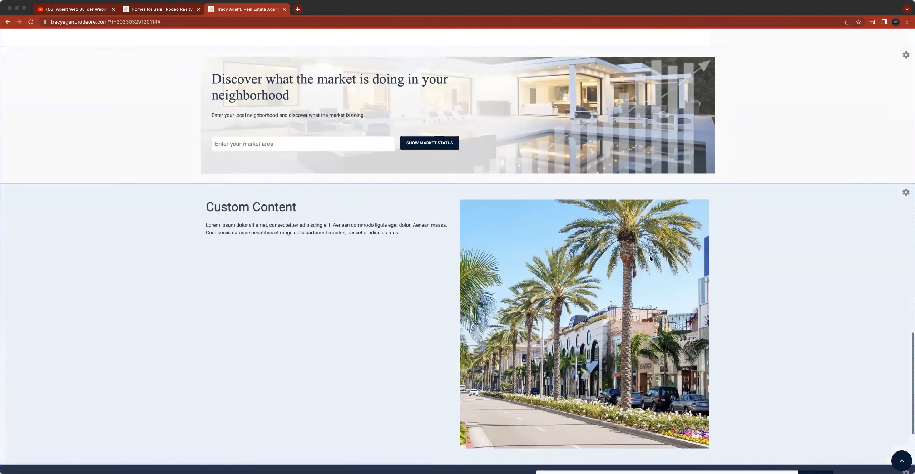
pyautogui.scroll(-2, 649, 256)
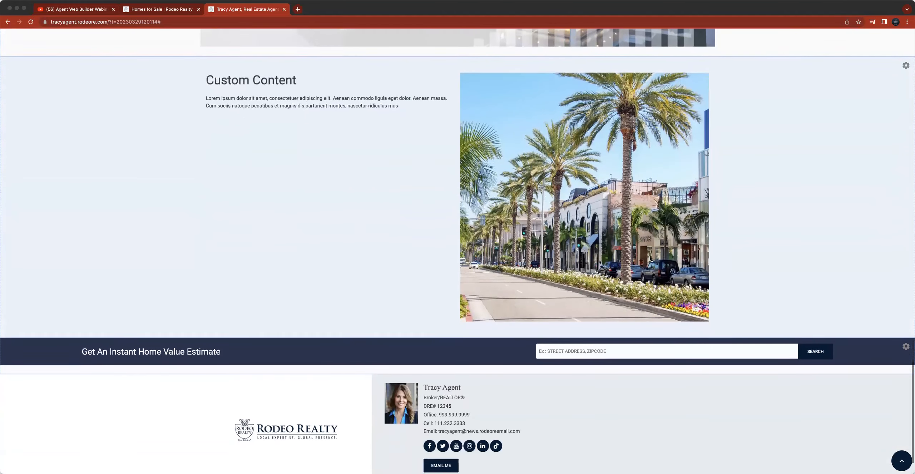
pyautogui.scroll(20, 649, 256)
pyautogui.scroll(3, 649, 259)
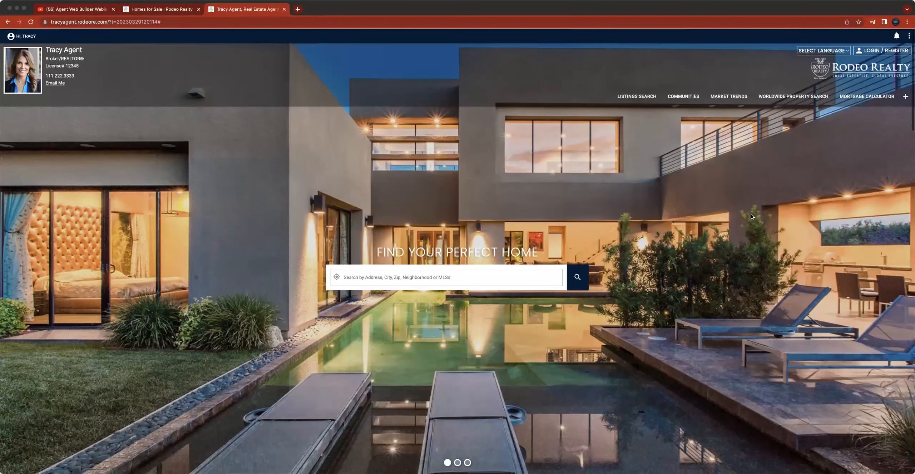